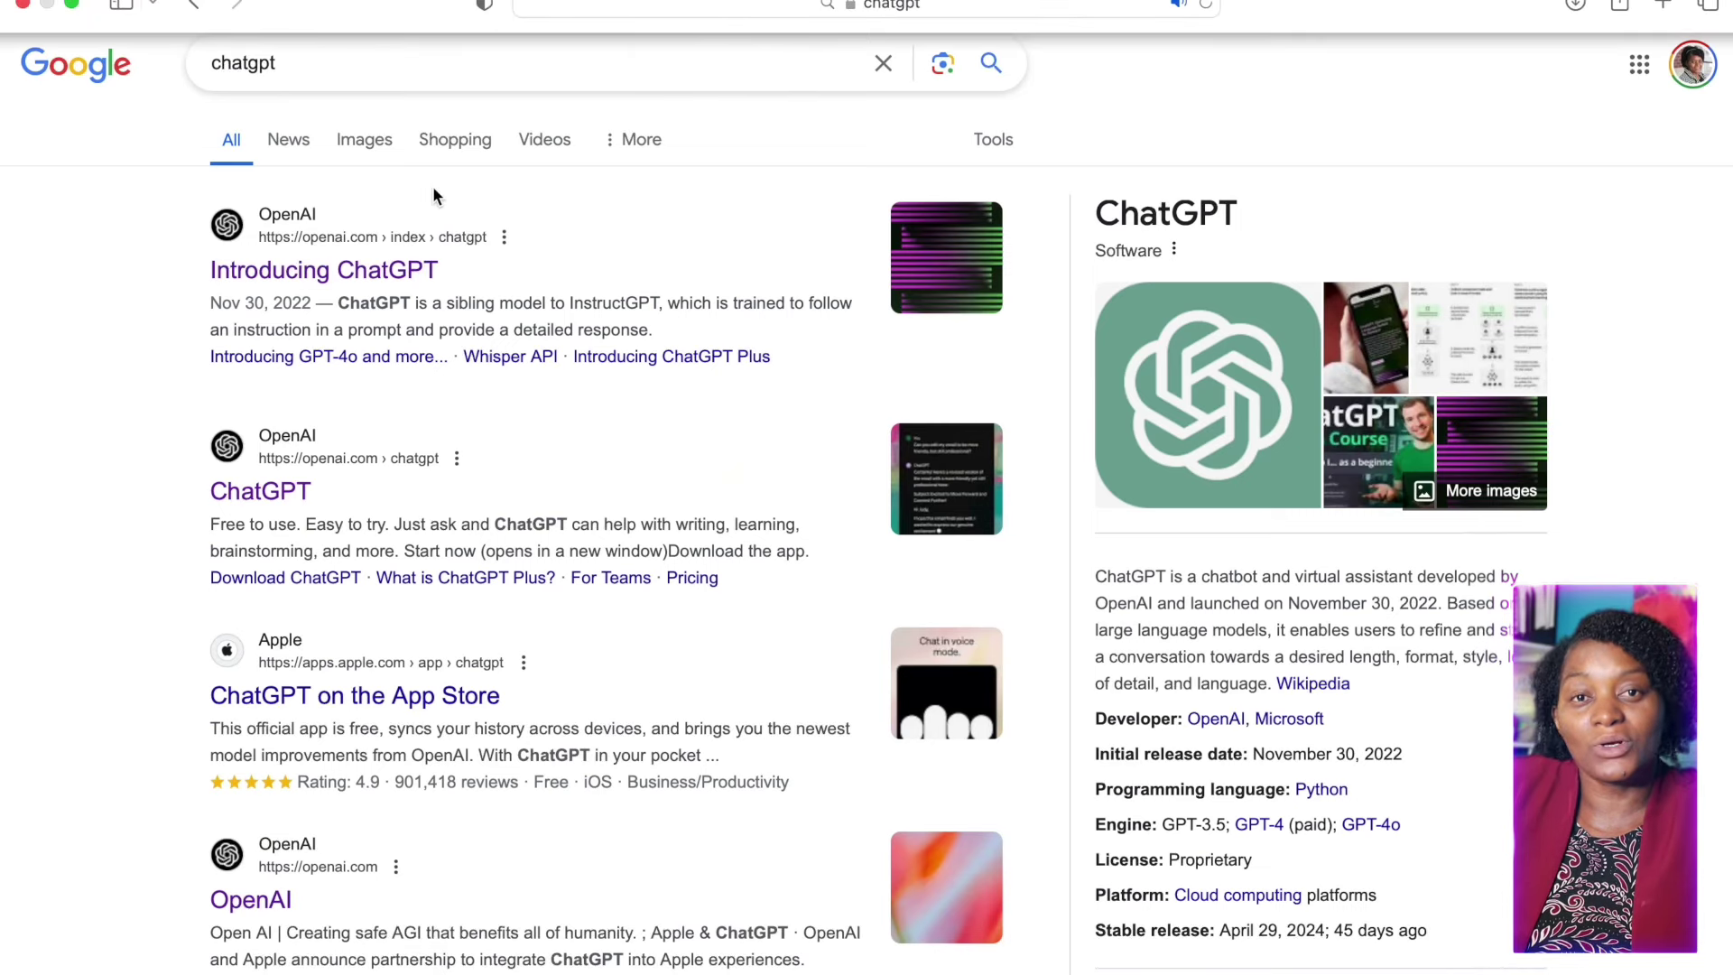
Re-run the chatgpt Google search and open OpenAI's 'Introducing ChatGPT' article
{"action": "left_click", "coordinate": [318, 66]}
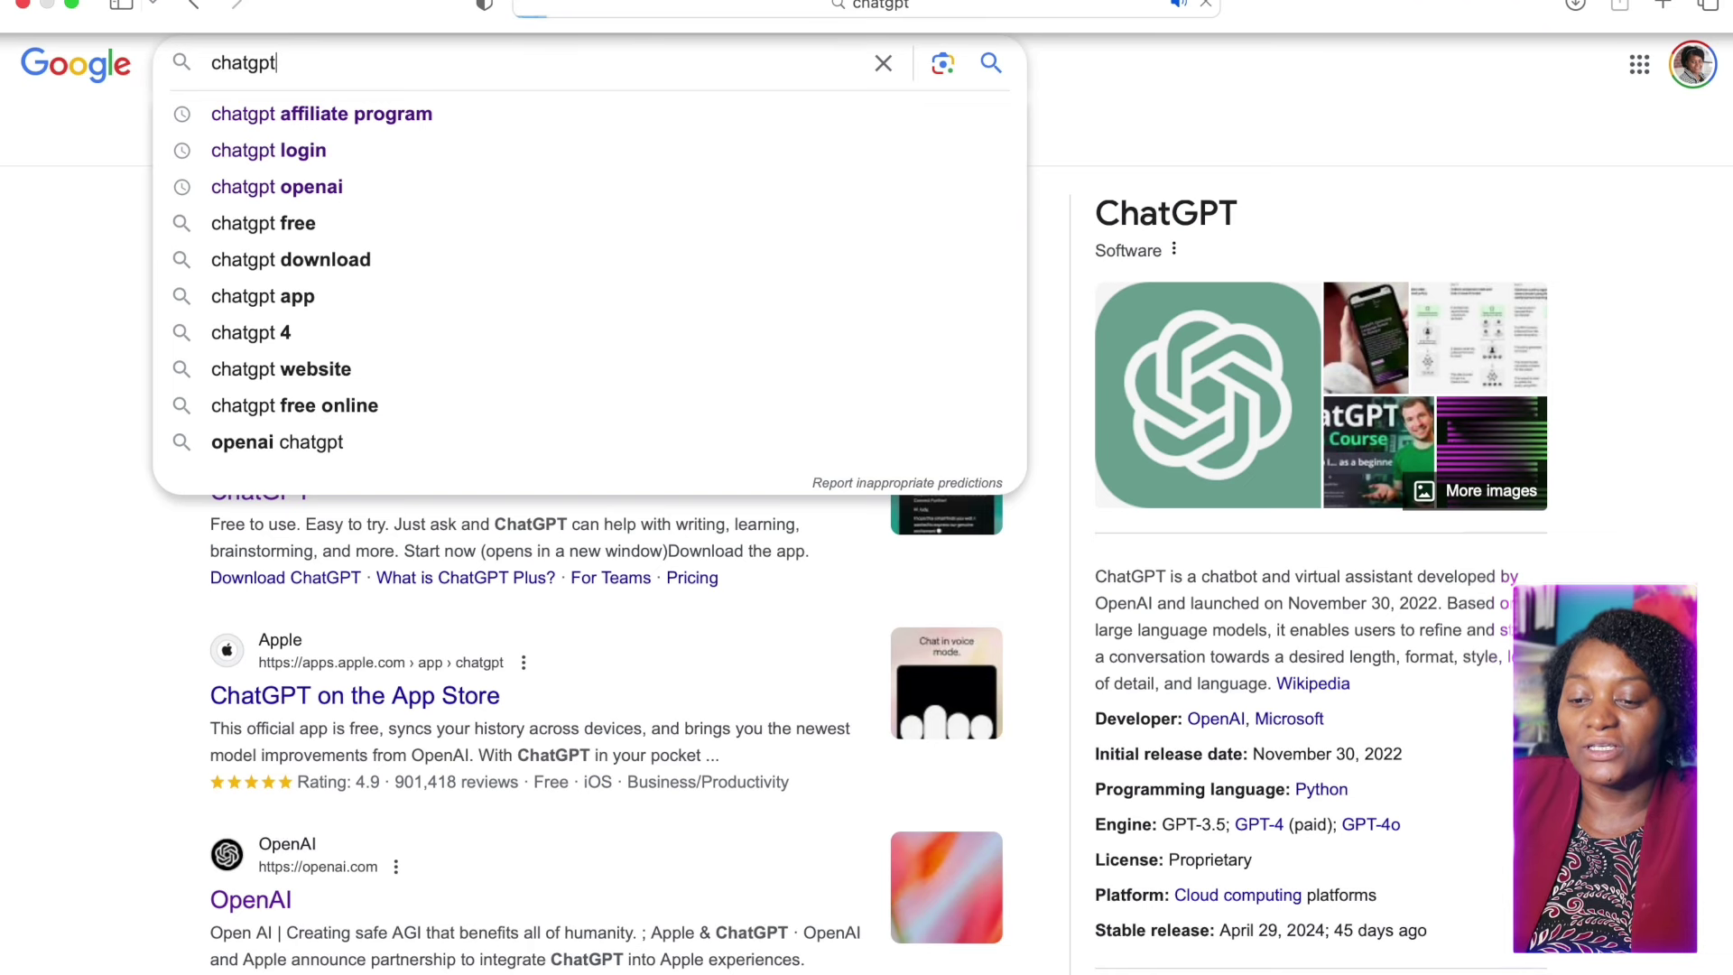
{"action": "key", "text": "Return"}
{"action": "left_click", "coordinate": [334, 271]}
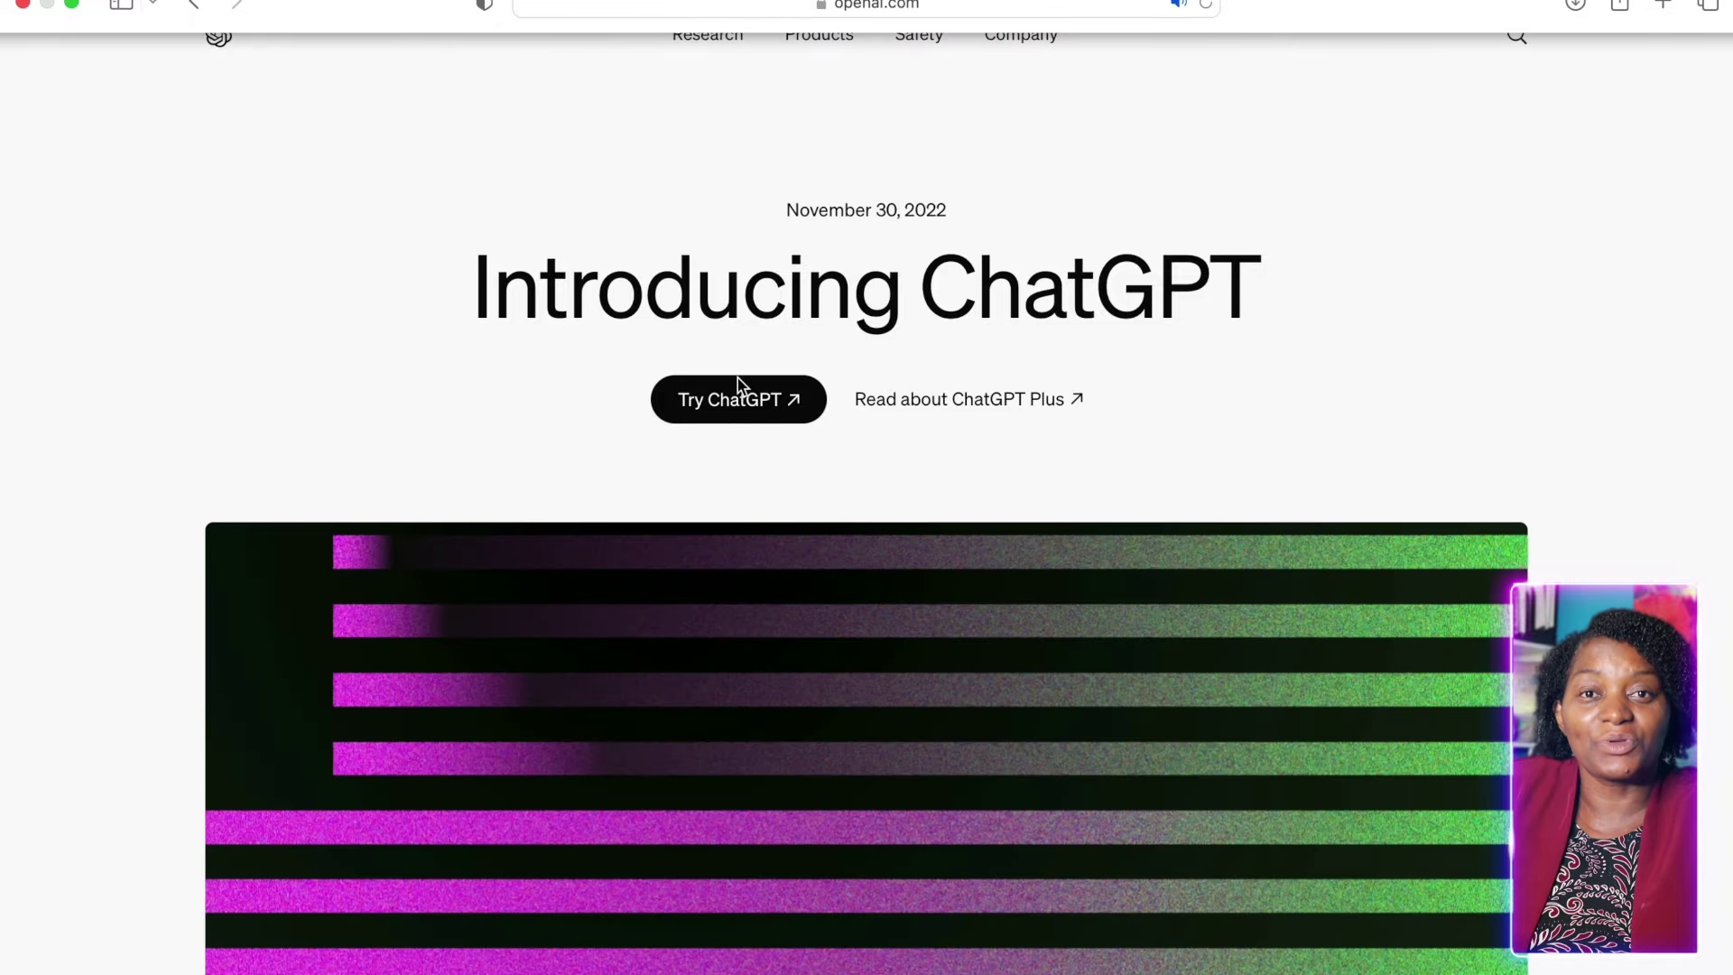
Launch ChatGPT in a new tab using the article's 'Try ChatGPT' button
{"action": "left_click", "coordinate": [756, 414]}
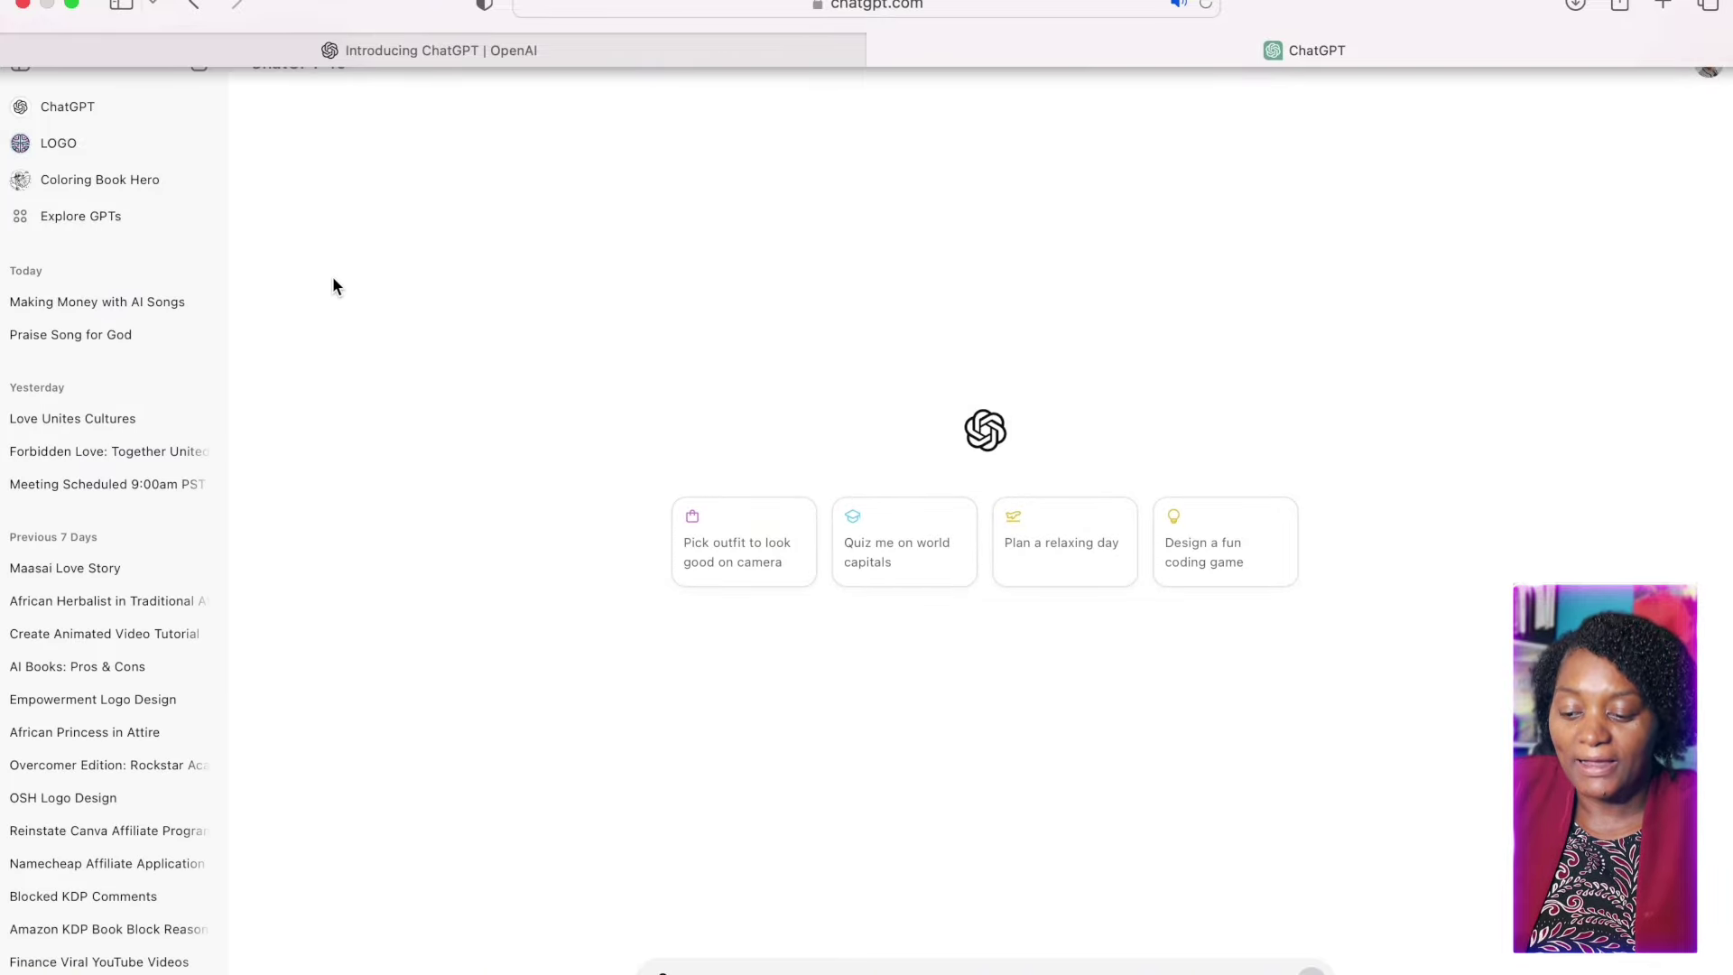
Ask ChatGPT to 'write a praise song that I will praise The Lord at all times'
{"action": "left_click", "coordinate": [757, 927]}
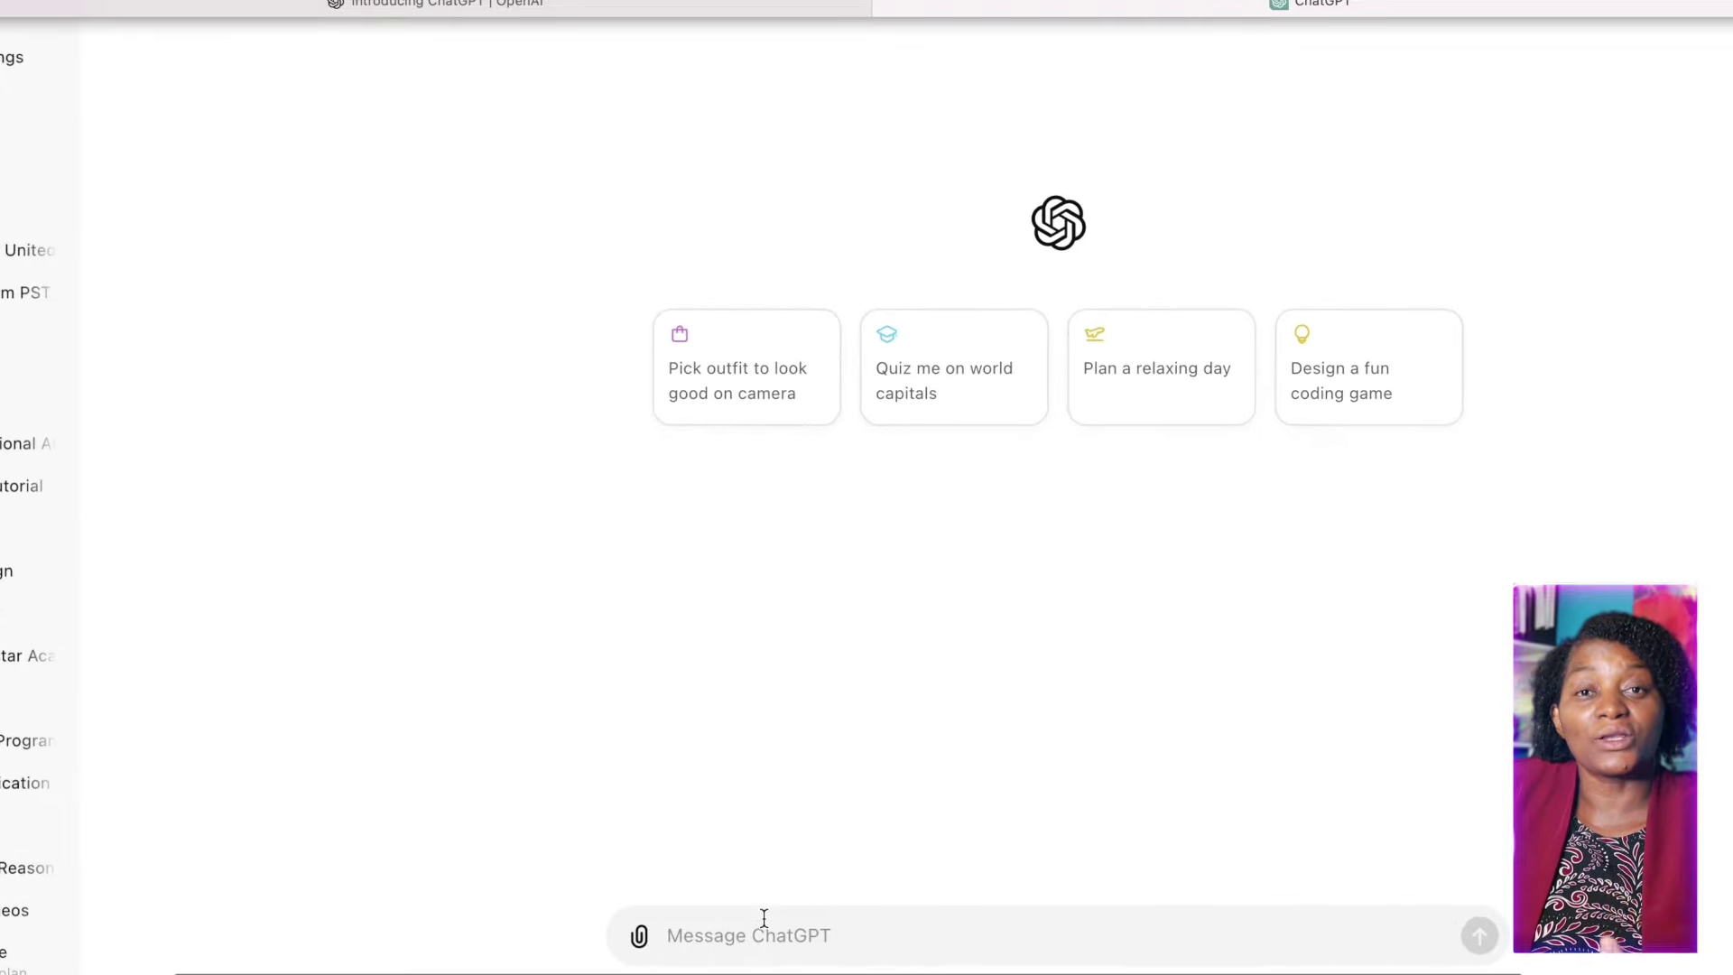
{"action": "type", "text": "write a praise song that I will praise The Lord at all times"}
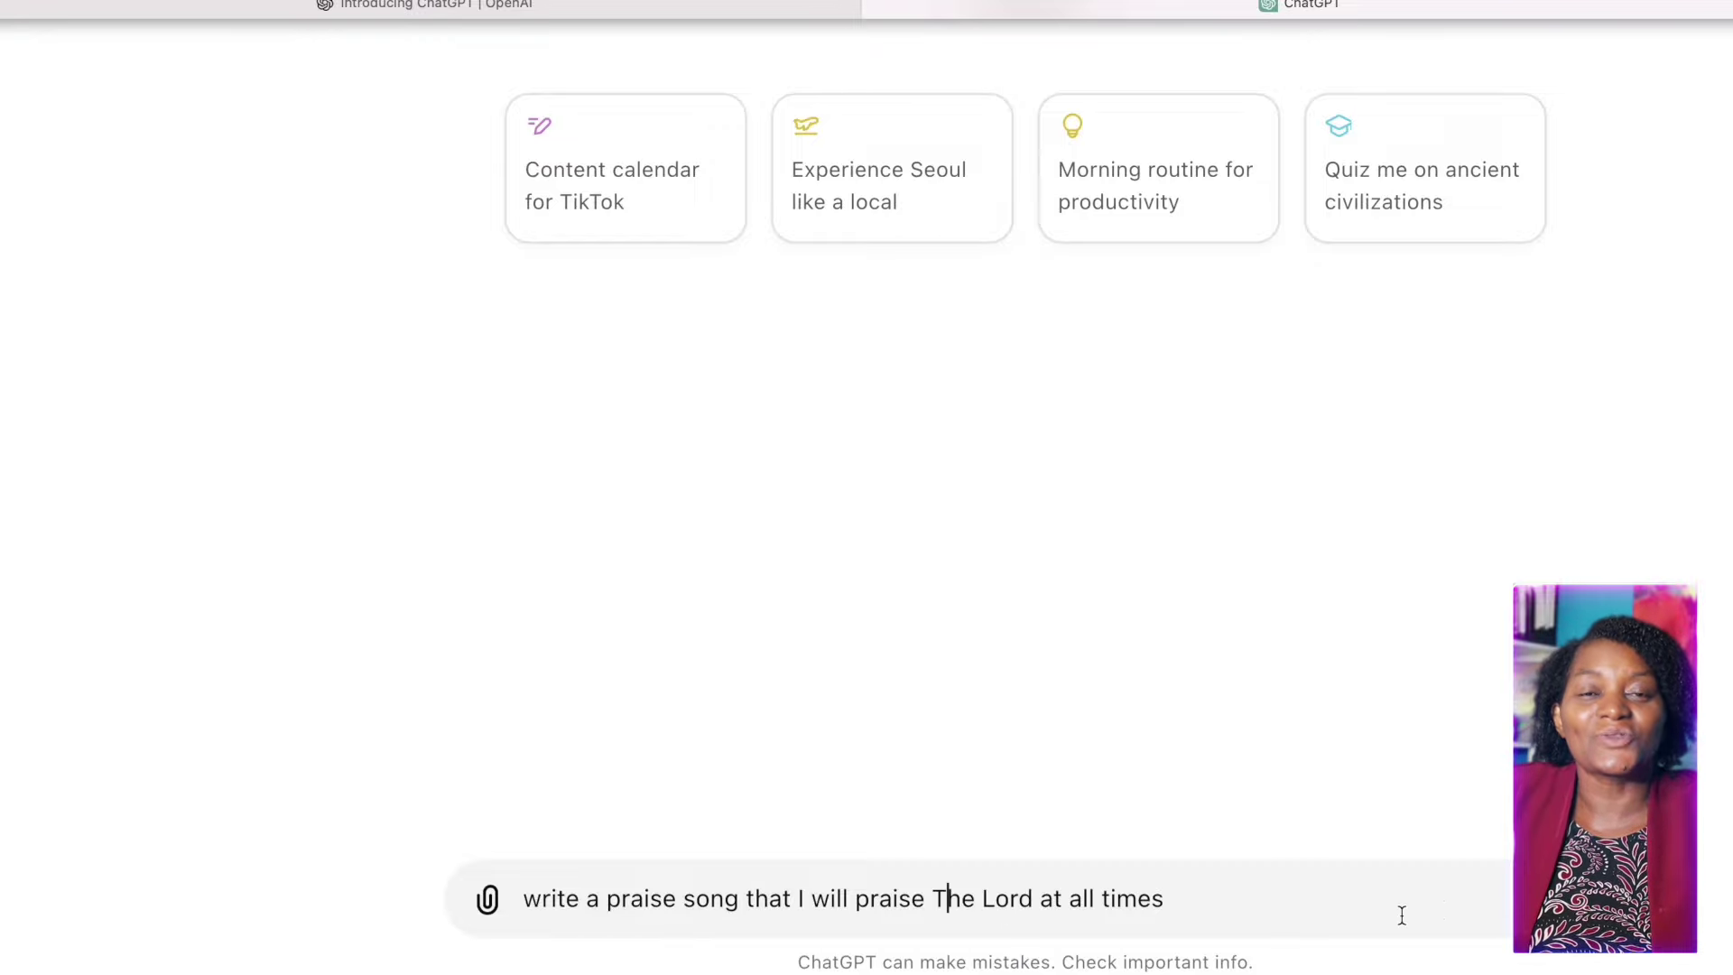
{"action": "key", "text": "Return"}
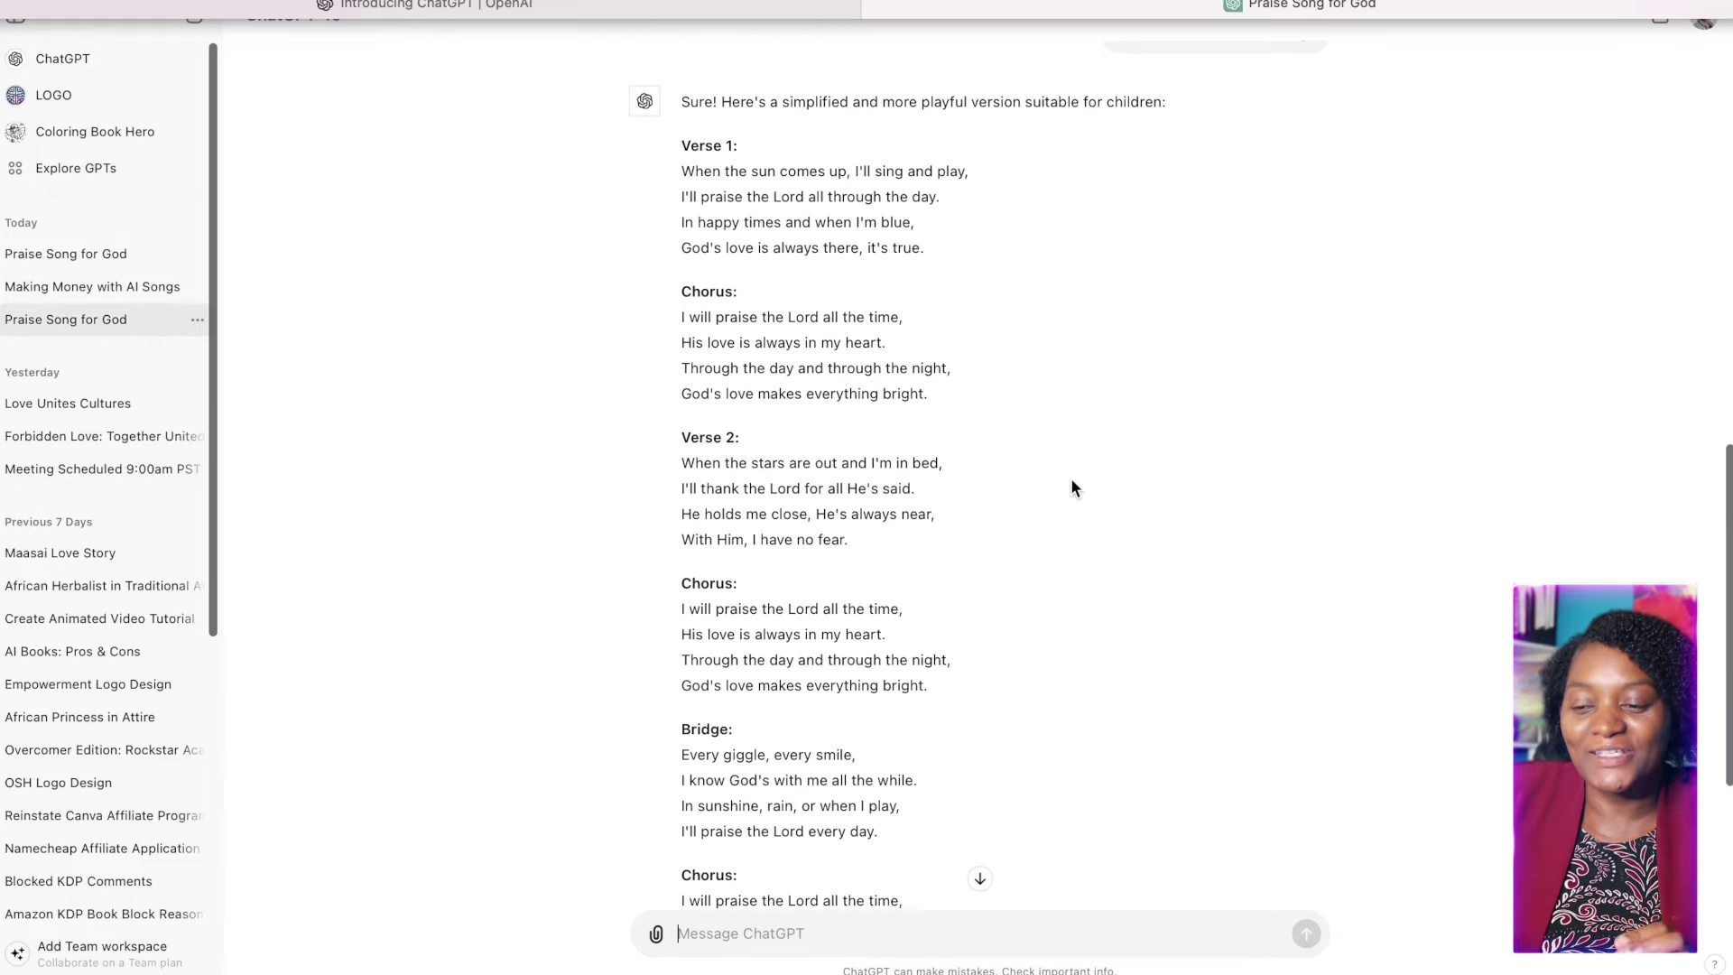
Scroll through the Praise Song for God lyrics from Verse 1 to the Bridge
{"action": "scroll", "coordinate": [1071, 488], "scroll_direction": "up", "scroll_amount": 15}
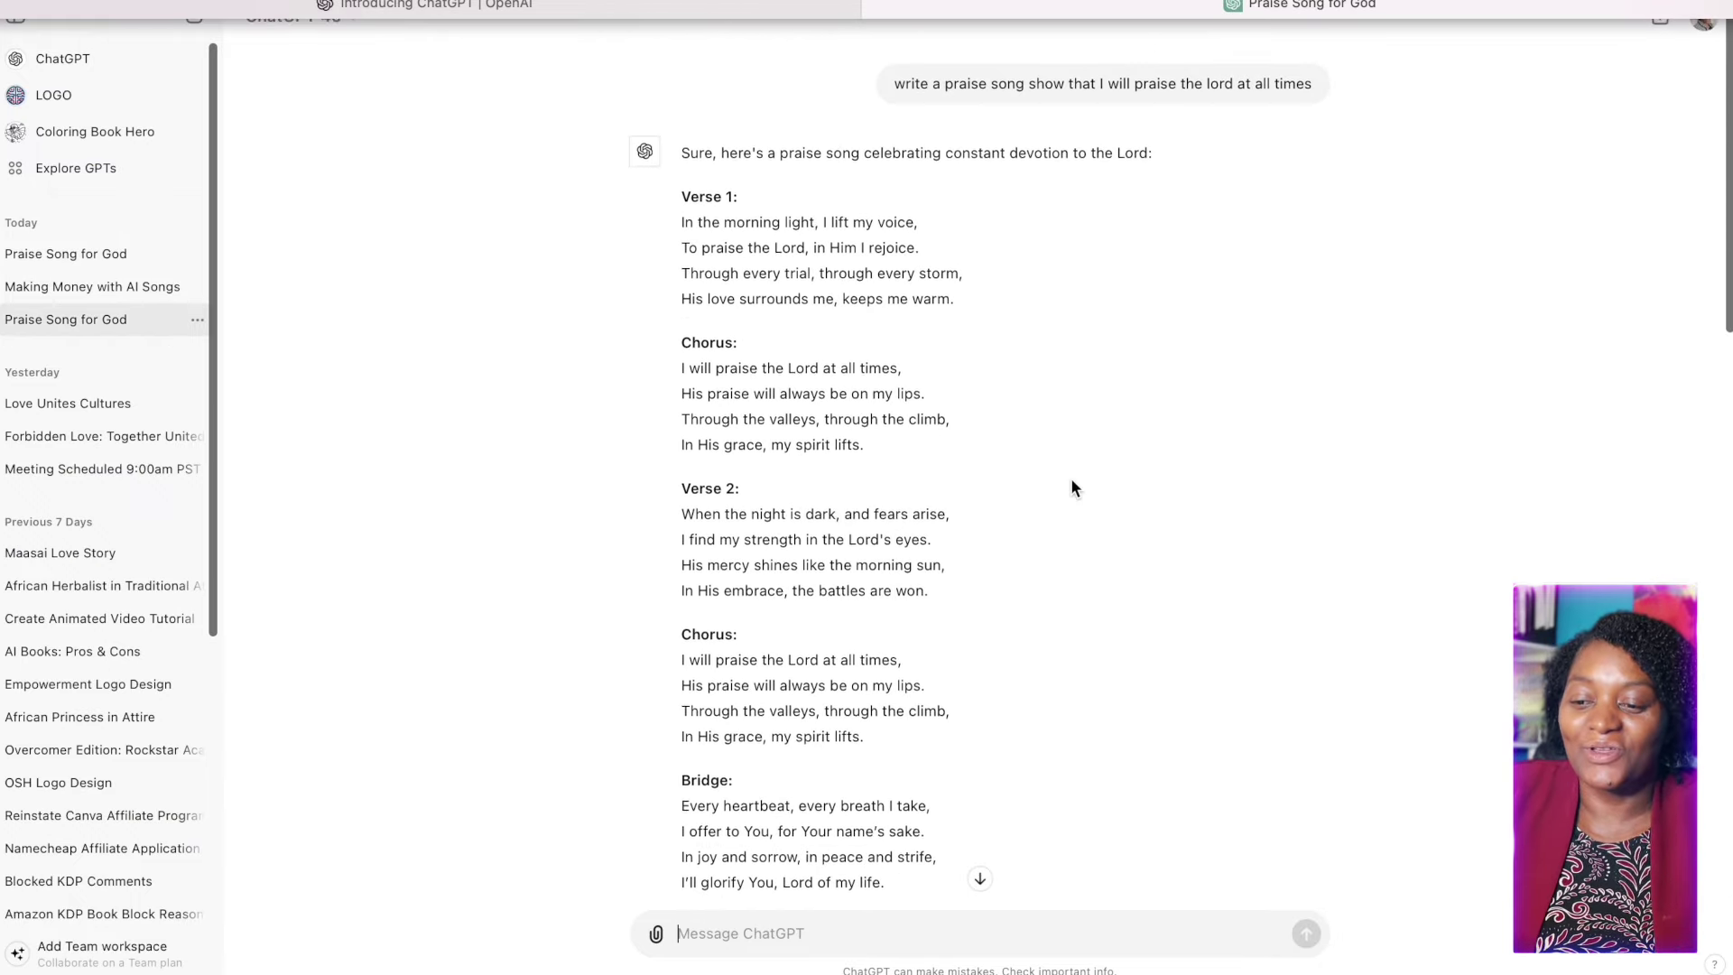
{"action": "scroll", "coordinate": [1072, 481], "scroll_direction": "down", "scroll_amount": 2}
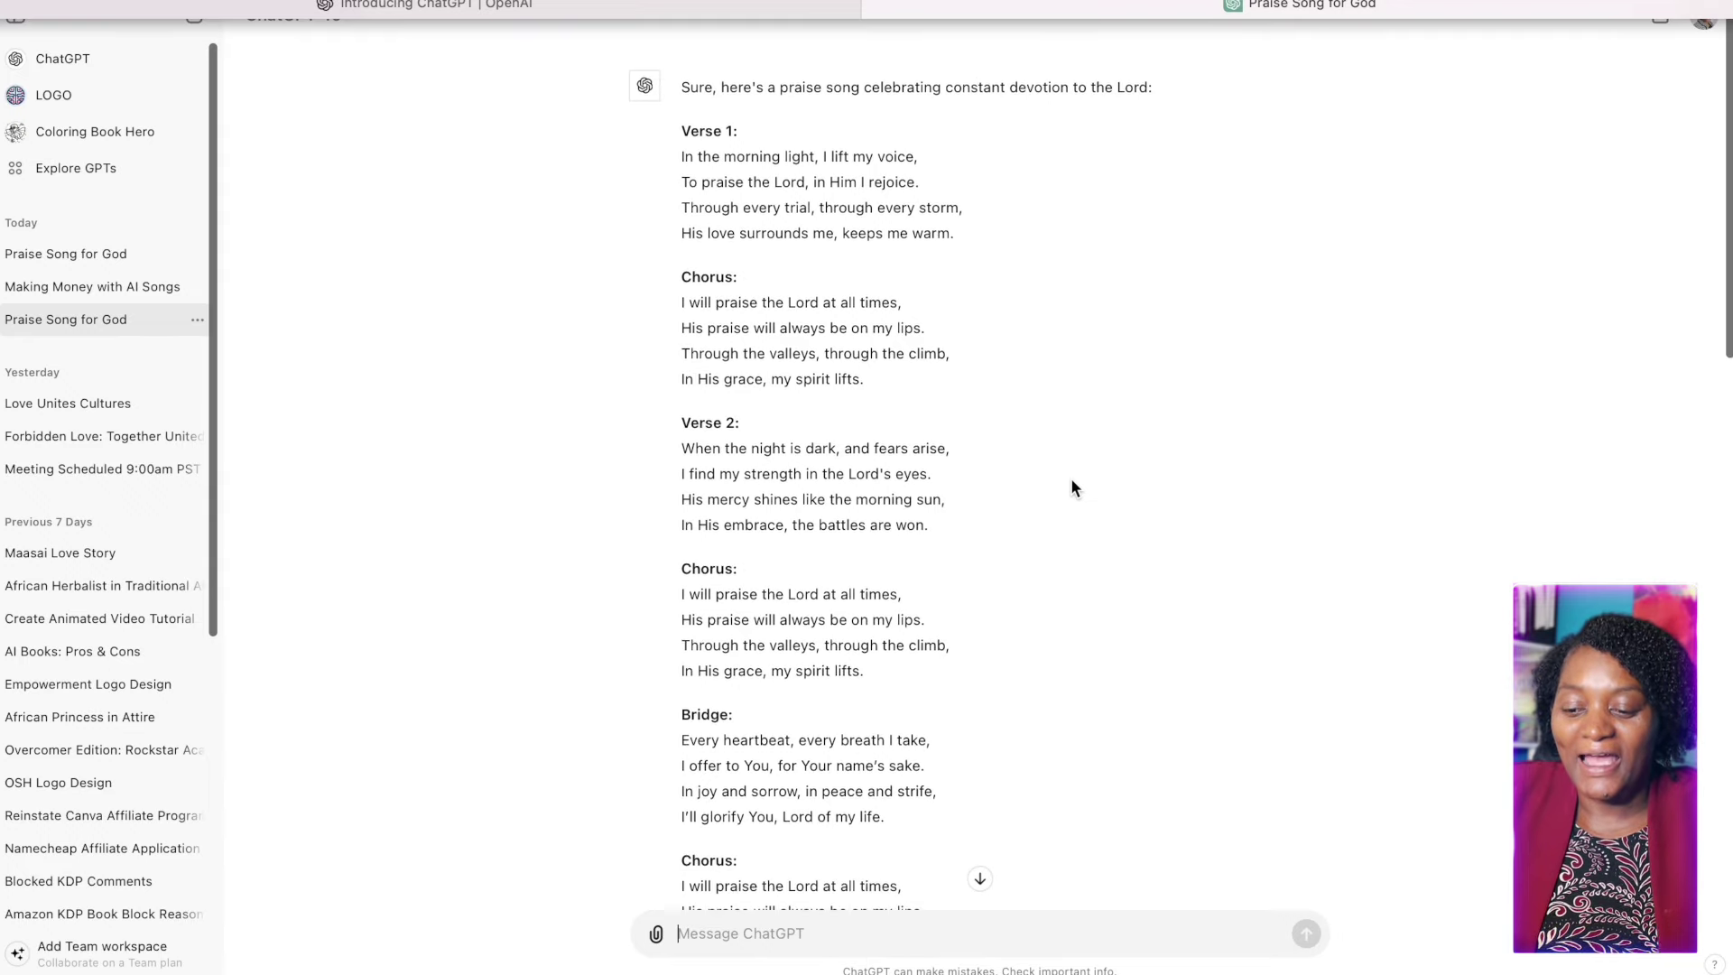
{"action": "scroll", "coordinate": [781, 249], "scroll_direction": "down", "scroll_amount": 10}
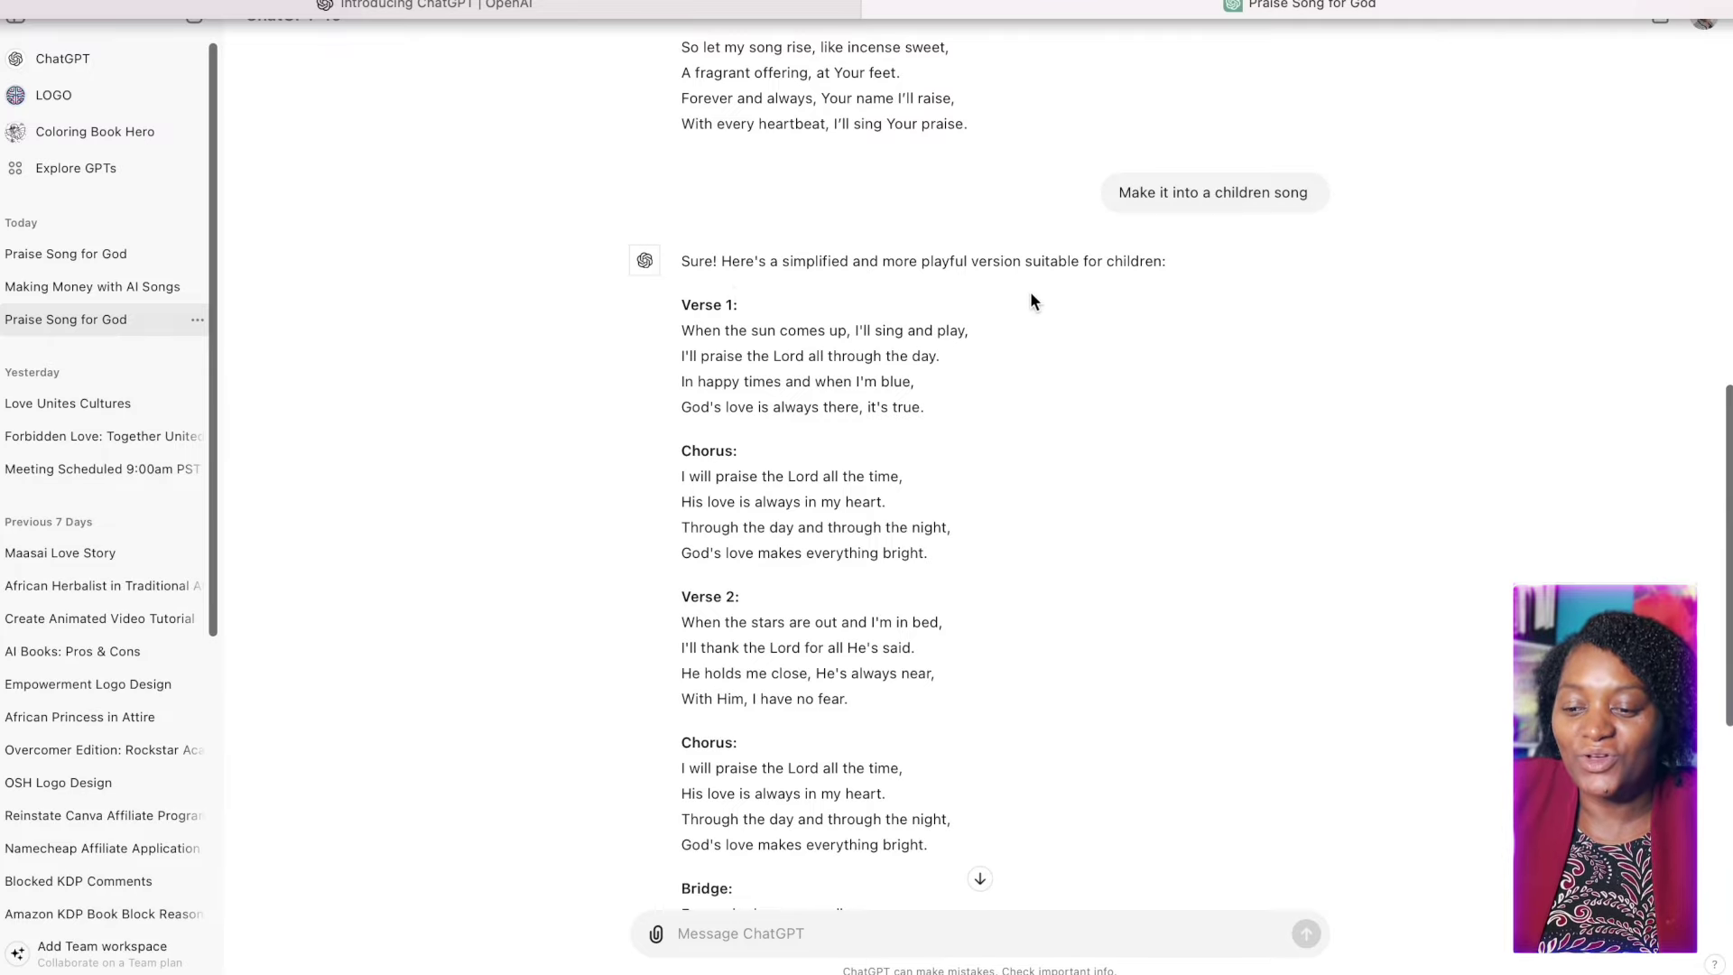
{"action": "scroll", "coordinate": [908, 538], "scroll_direction": "up", "scroll_amount": 10}
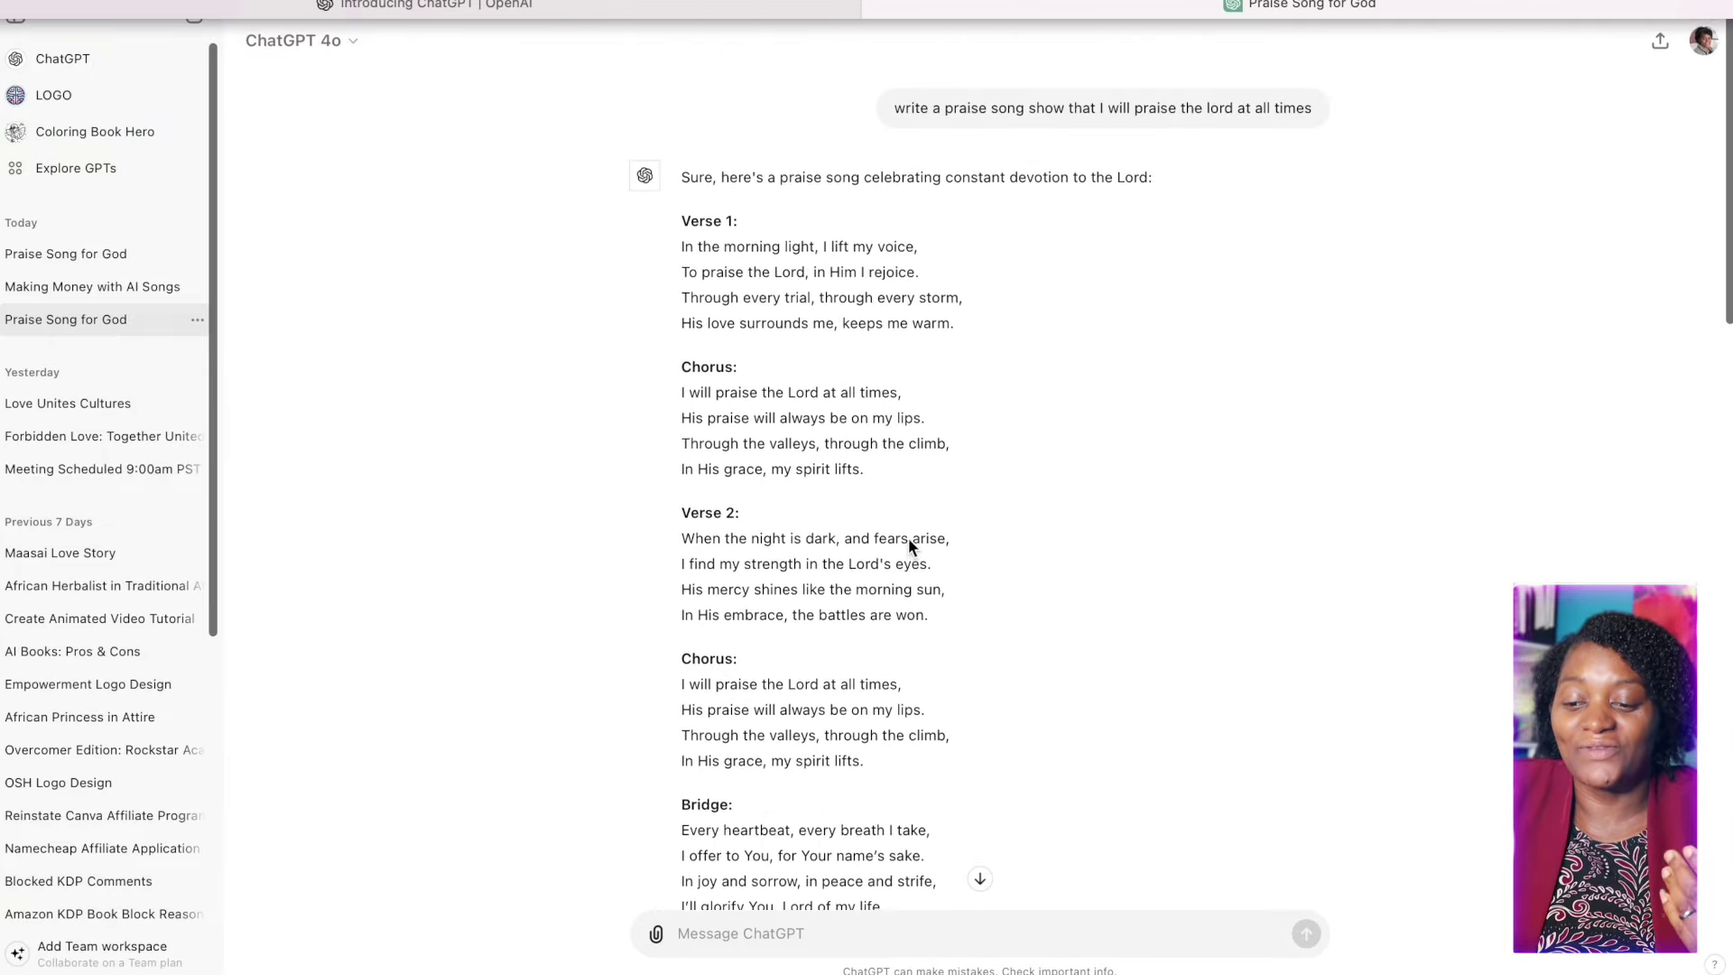
{"action": "scroll", "coordinate": [693, 531], "scroll_direction": "down", "scroll_amount": 5}
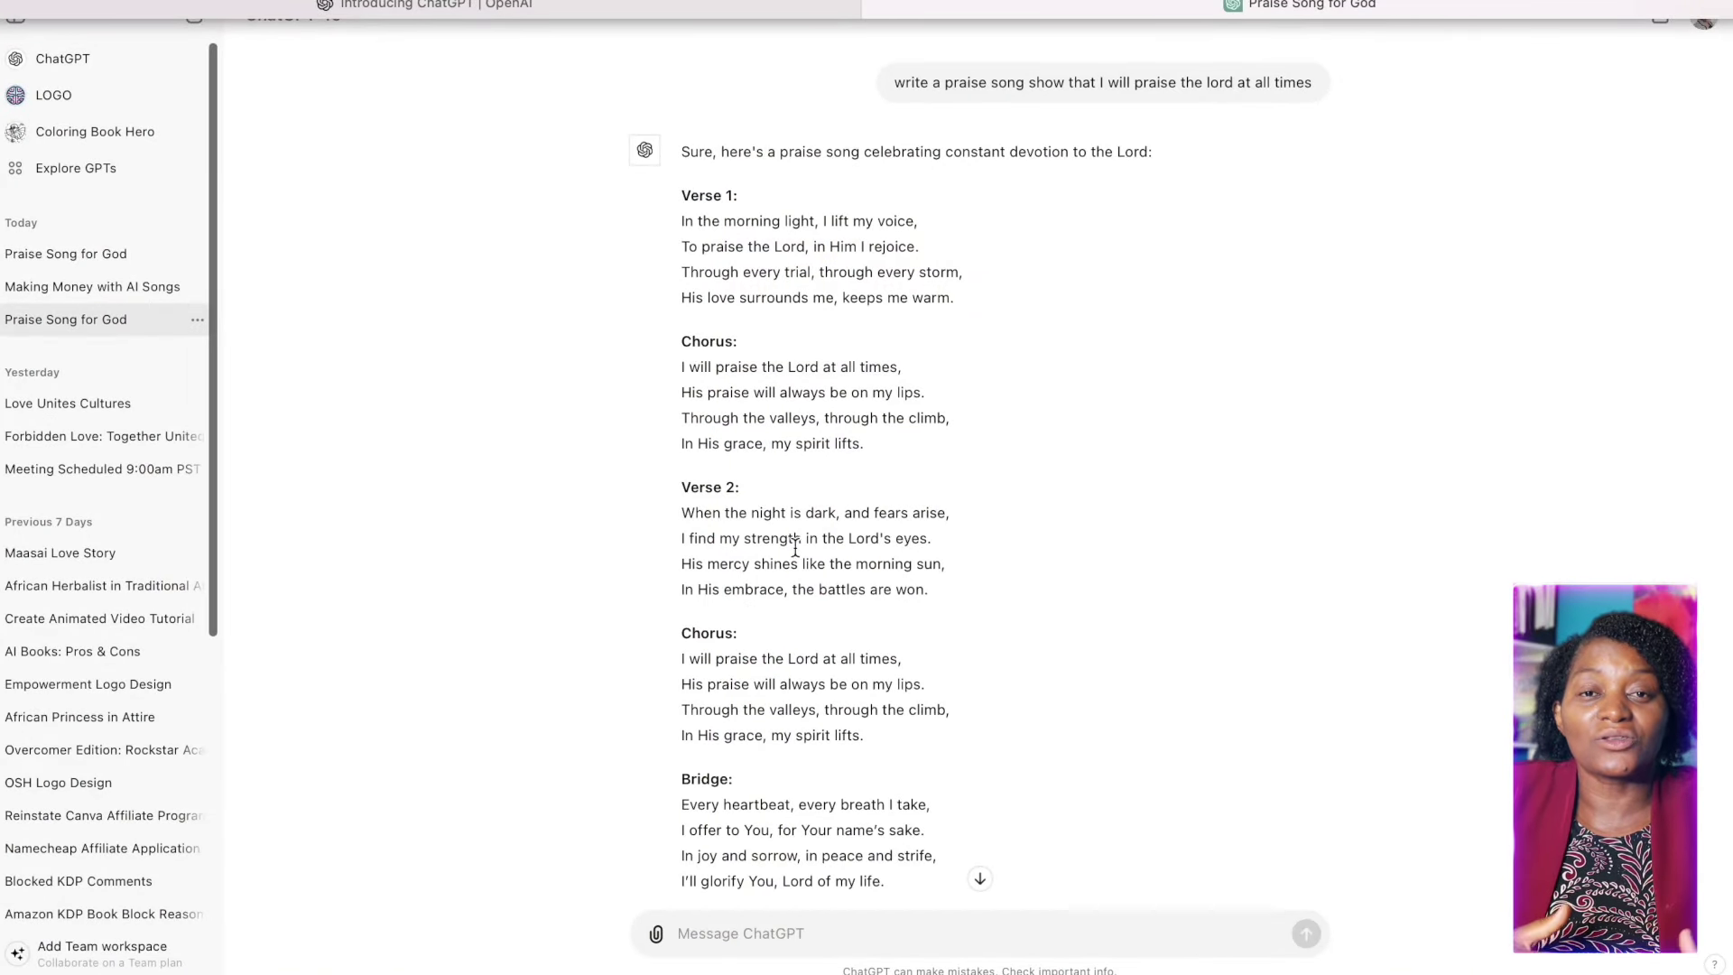
{"action": "scroll", "coordinate": [804, 538], "scroll_direction": "down", "scroll_amount": 3}
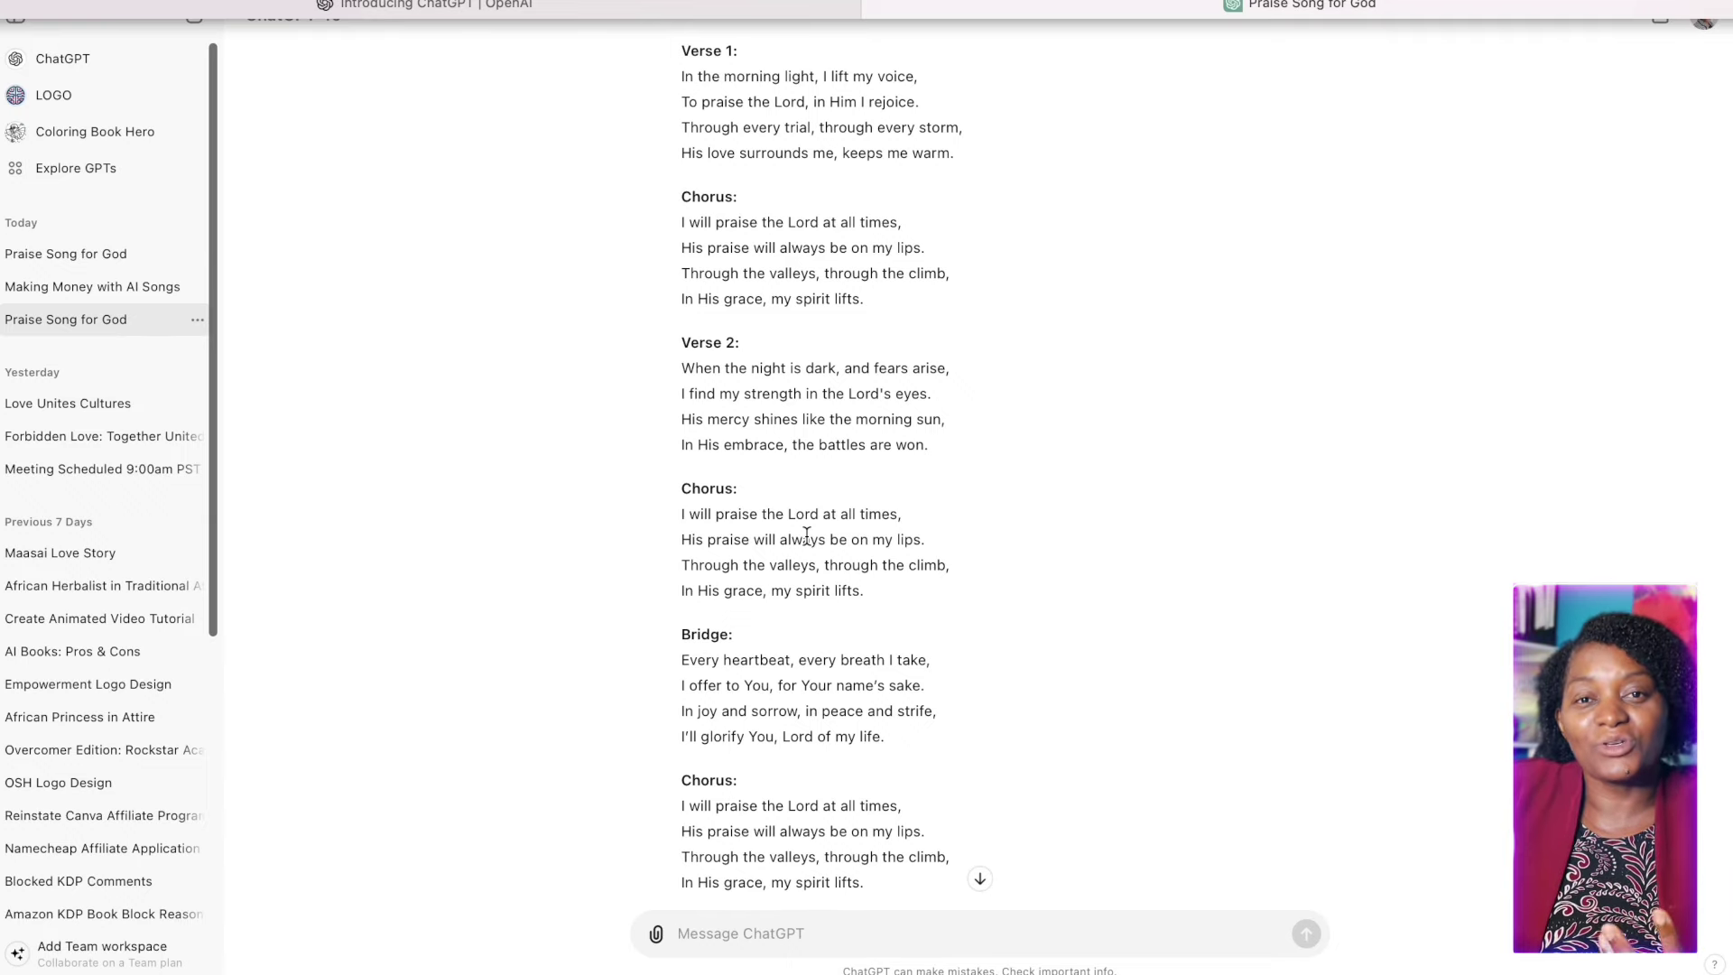
Scroll back and forth through ChatGPT's praise-song replies to review the lyrics
{"action": "scroll", "coordinate": [806, 534], "scroll_direction": "up", "scroll_amount": 3}
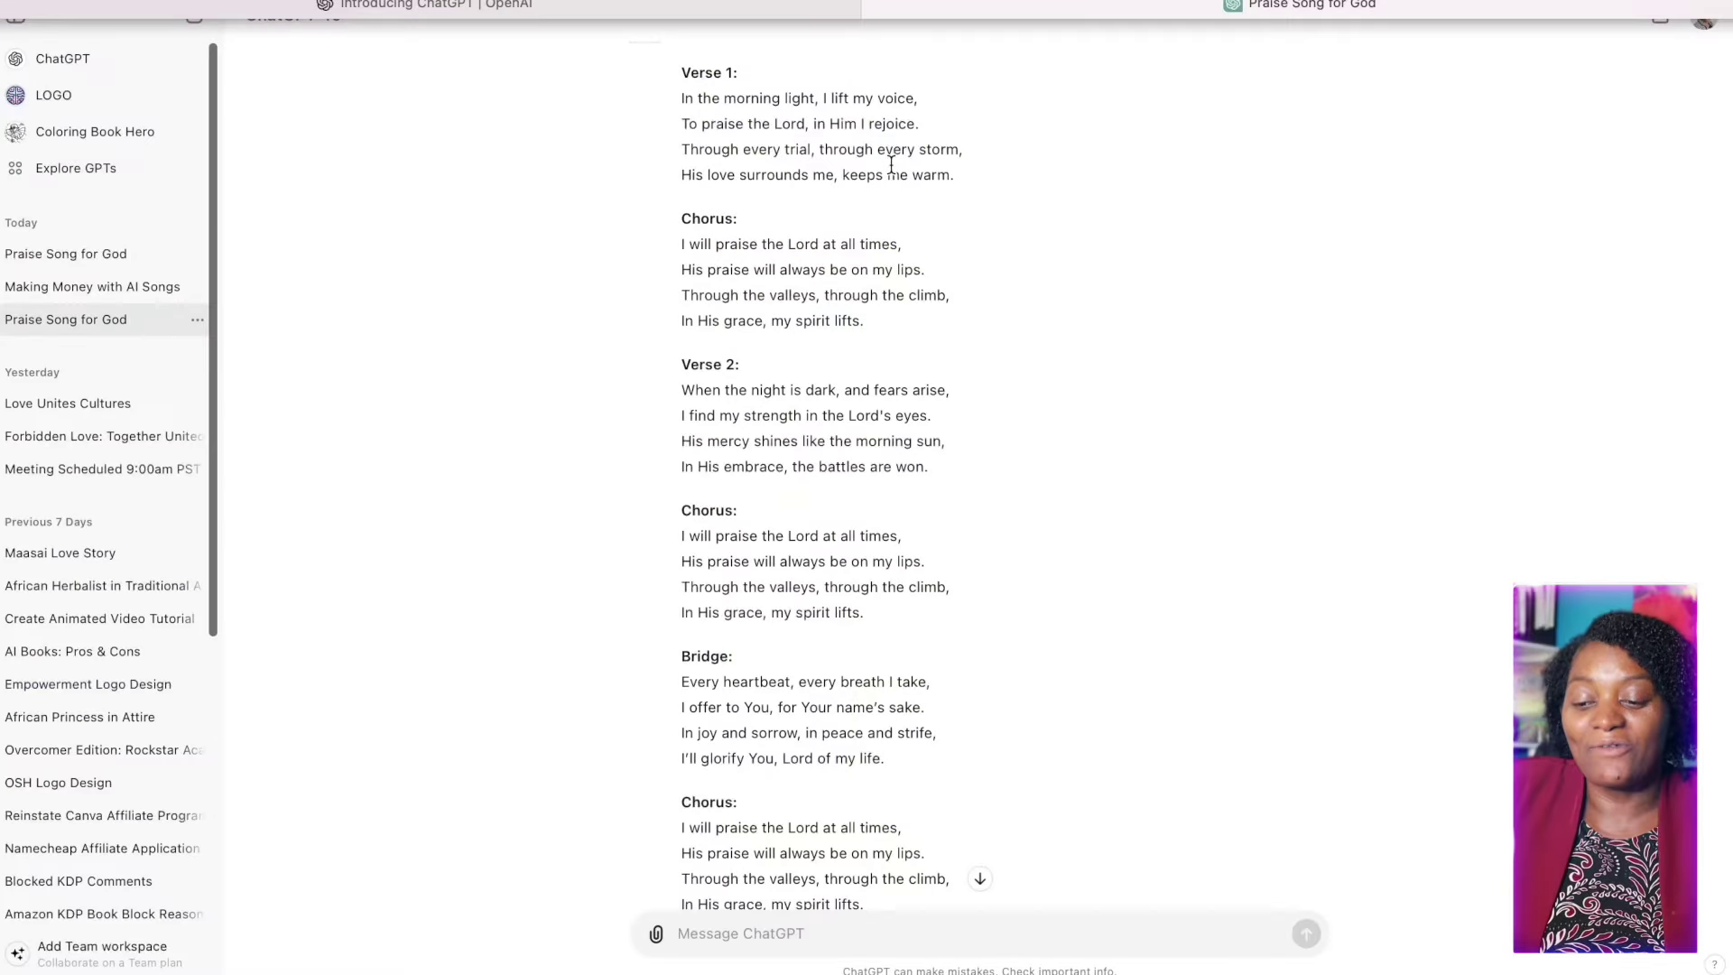
{"action": "scroll", "coordinate": [868, 361], "scroll_direction": "down", "scroll_amount": 20}
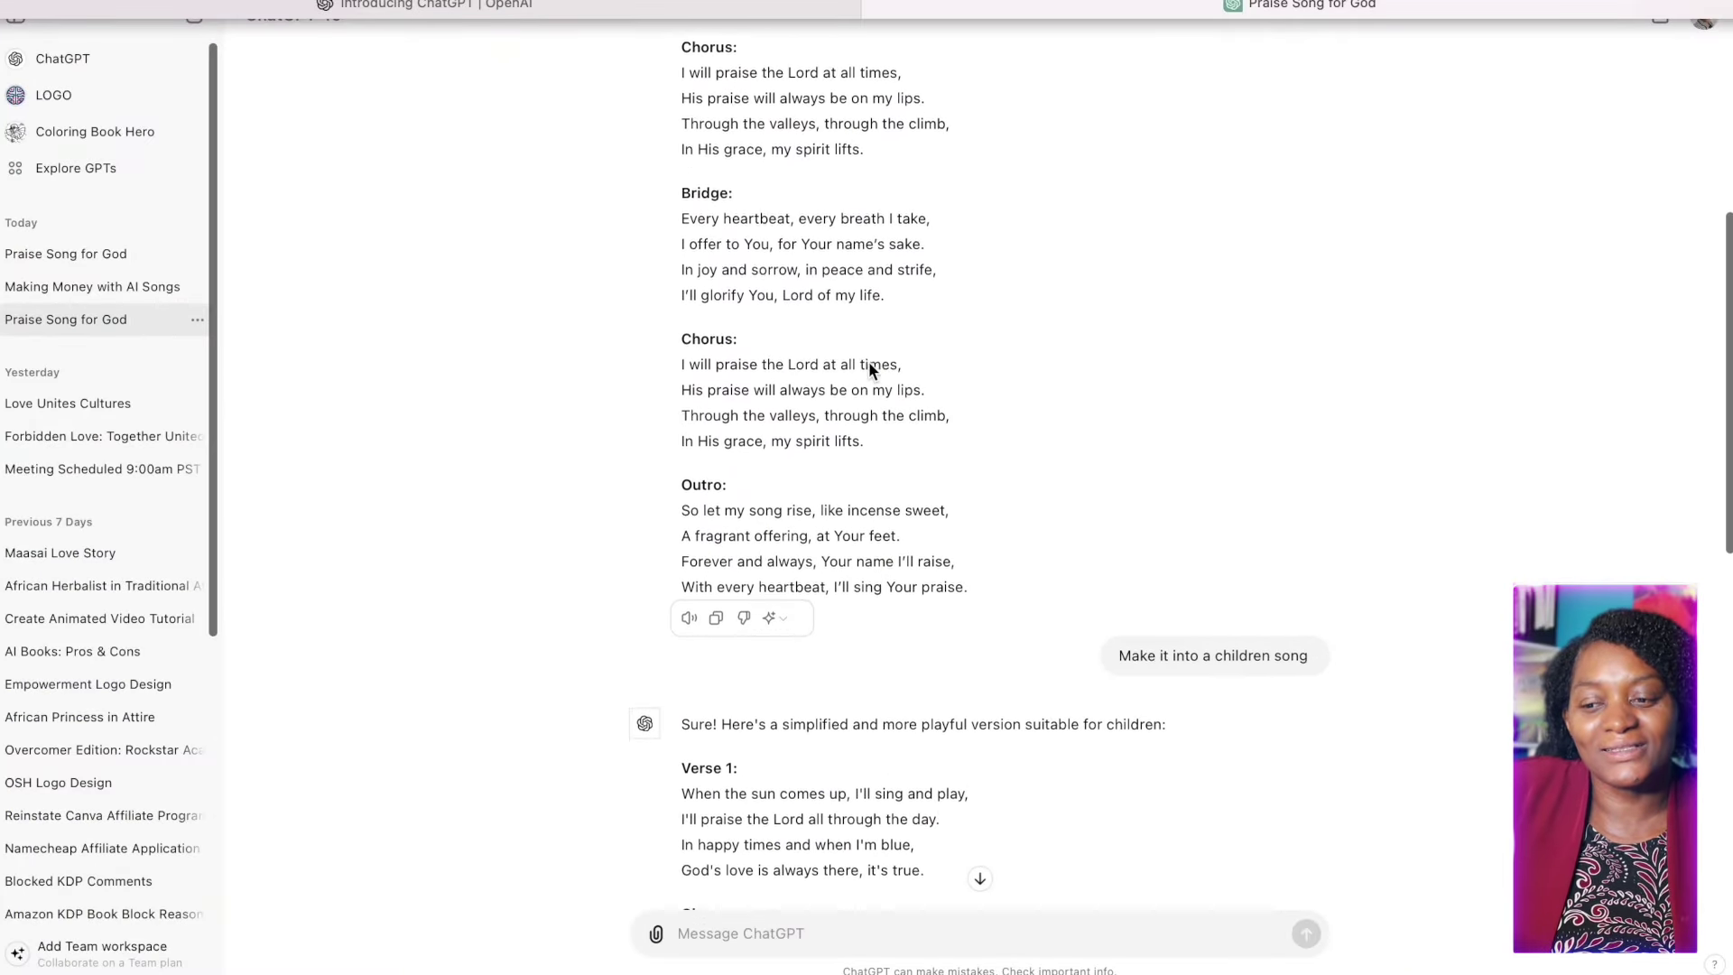
{"action": "scroll", "coordinate": [868, 361], "scroll_direction": "up", "scroll_amount": 7}
{"action": "scroll", "coordinate": [868, 361], "scroll_direction": "down", "scroll_amount": 6}
{"action": "scroll", "coordinate": [869, 361], "scroll_direction": "up", "scroll_amount": 9}
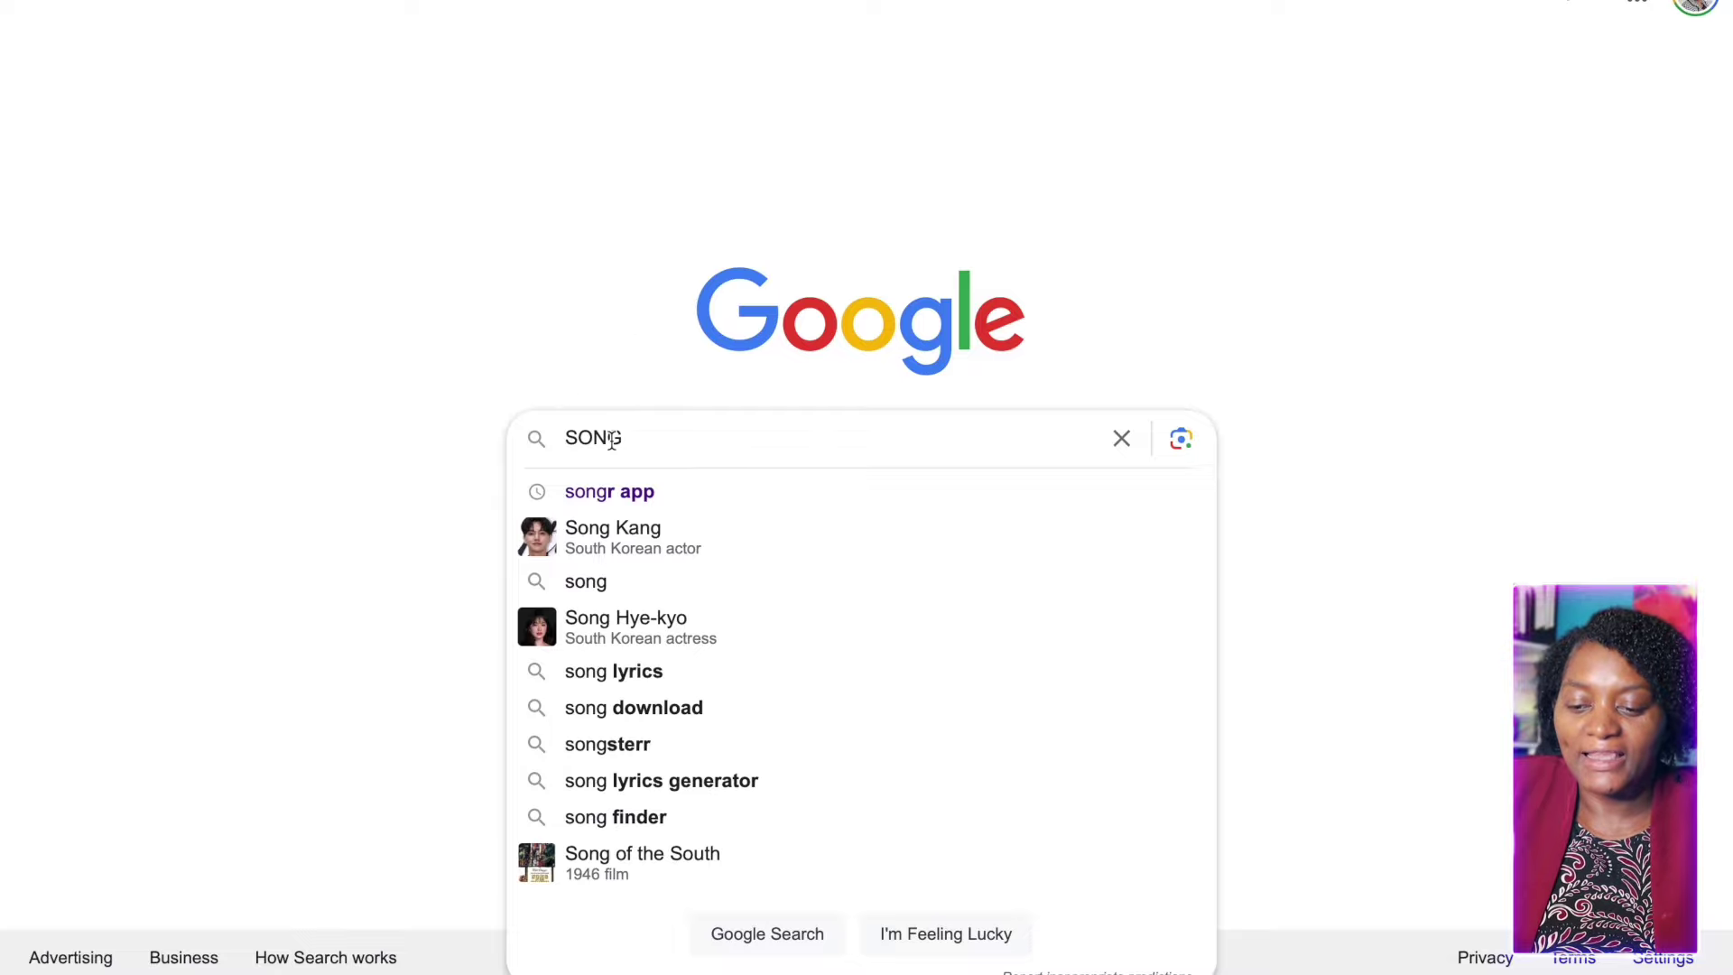
Search Google for 'songr app' and open the SongR website, songr.ai
{"action": "left_click", "coordinate": [602, 496]}
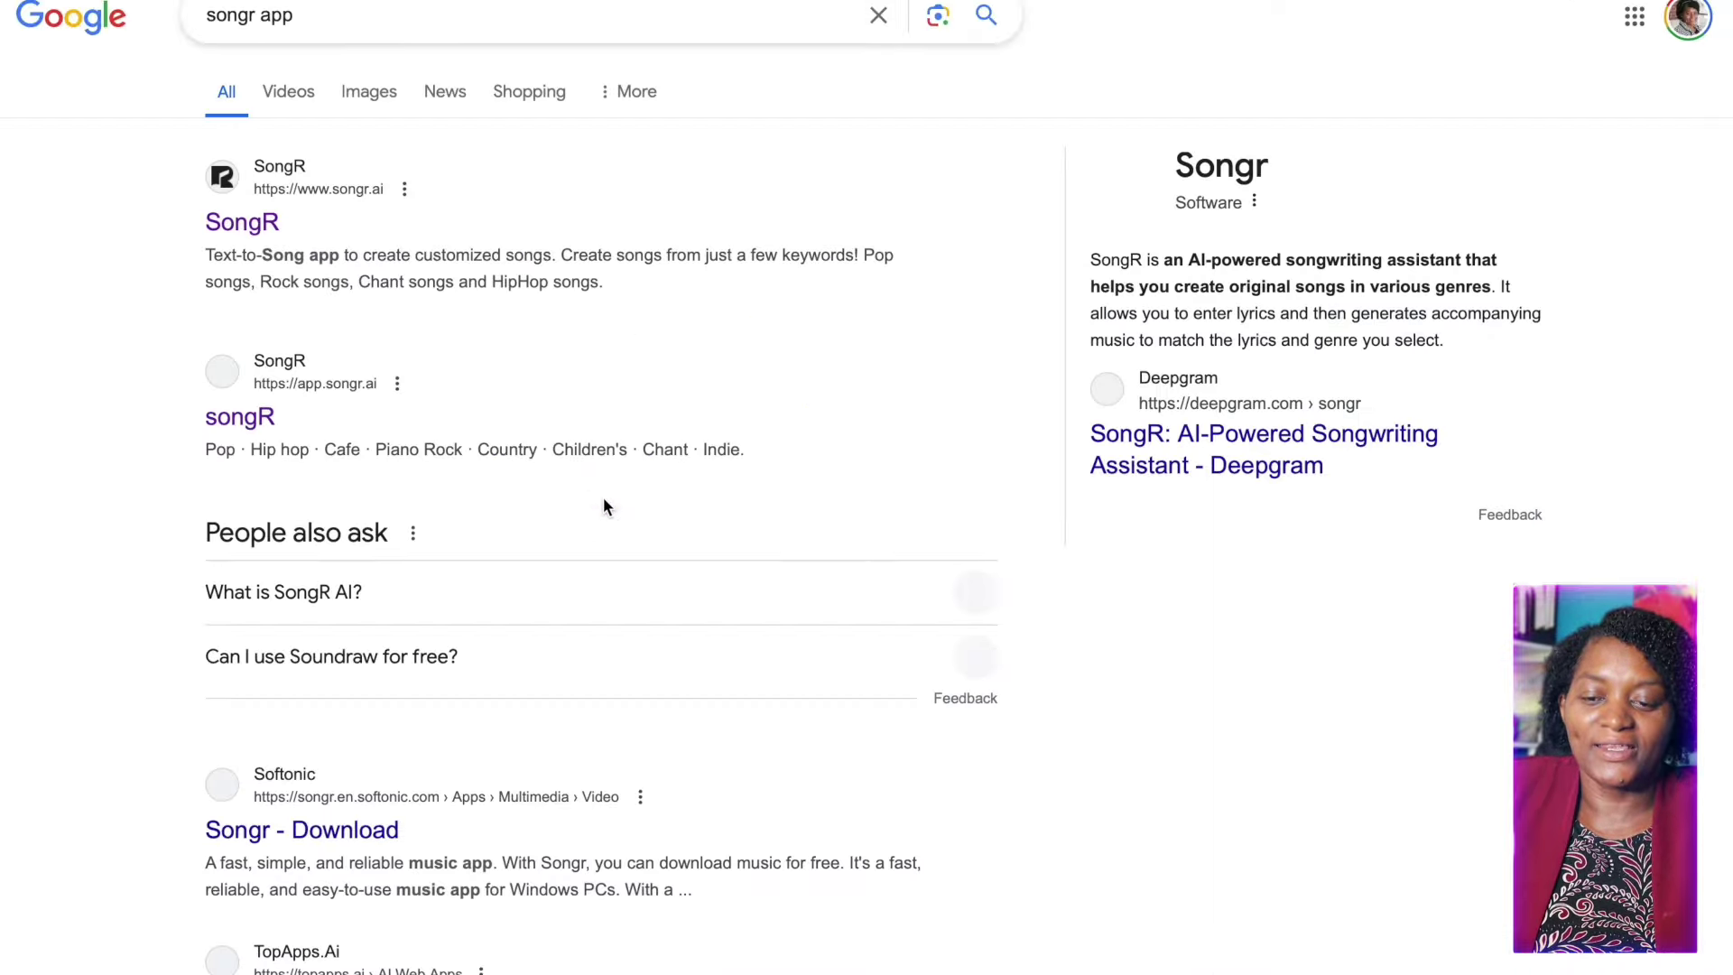
{"action": "left_click", "coordinate": [245, 233]}
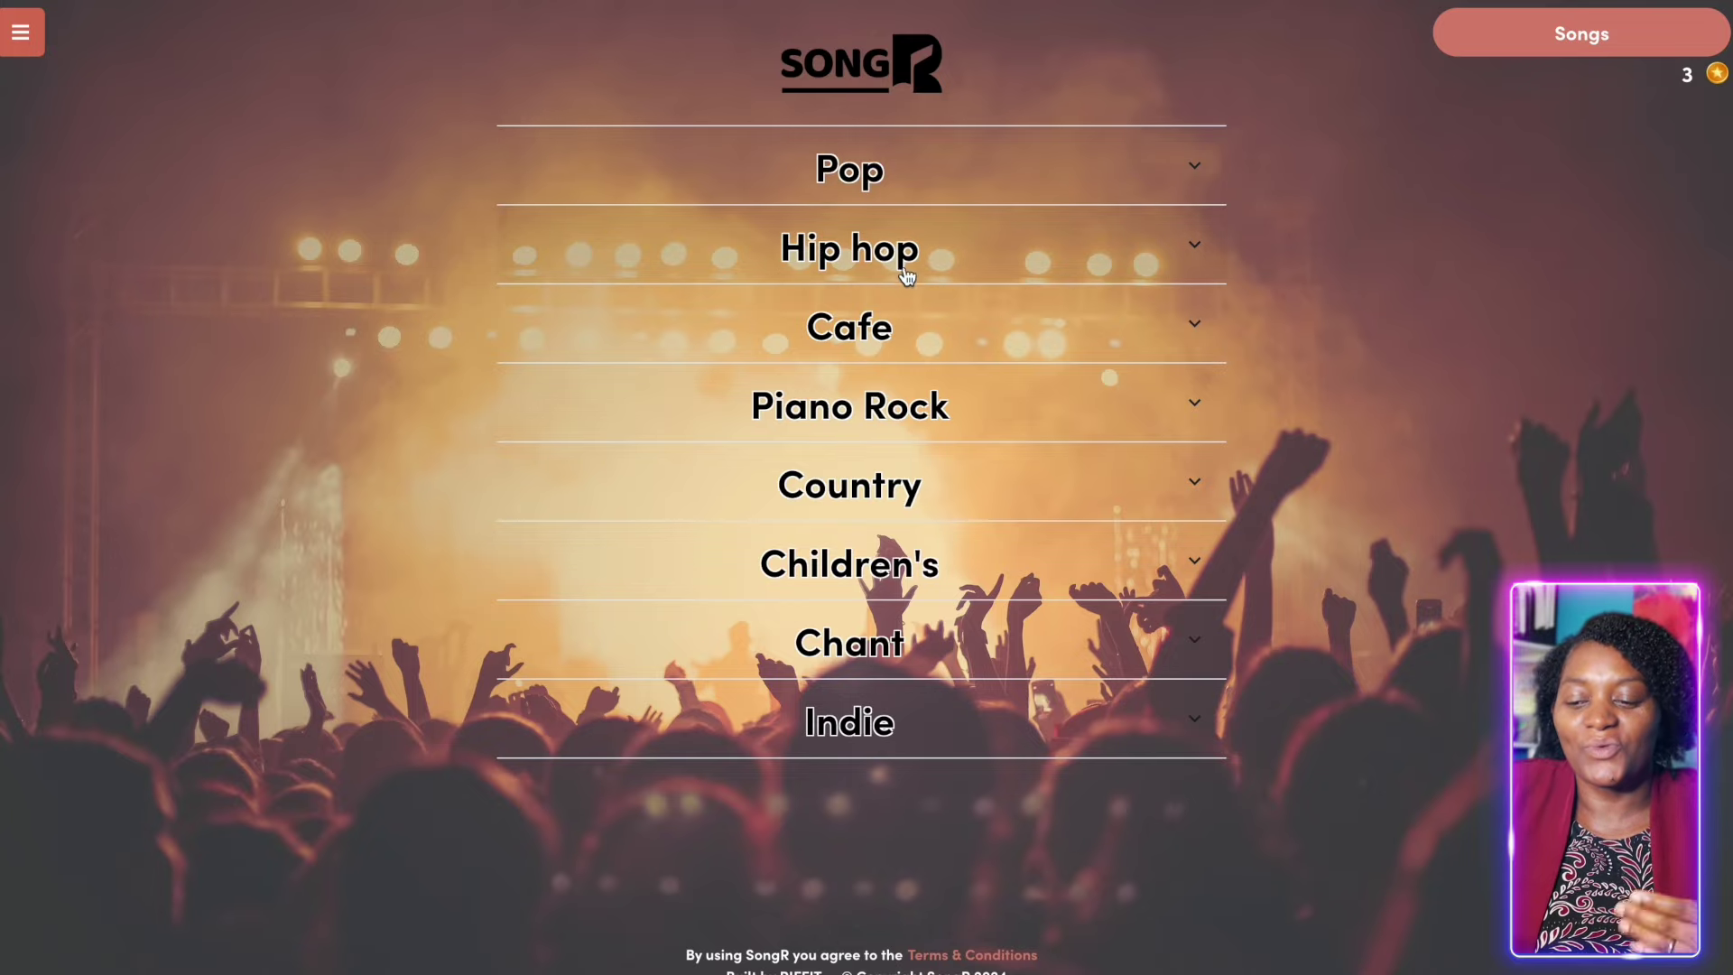
Open SongR's Children's genre and choose to supply your own lyrics
{"action": "left_click", "coordinate": [903, 568]}
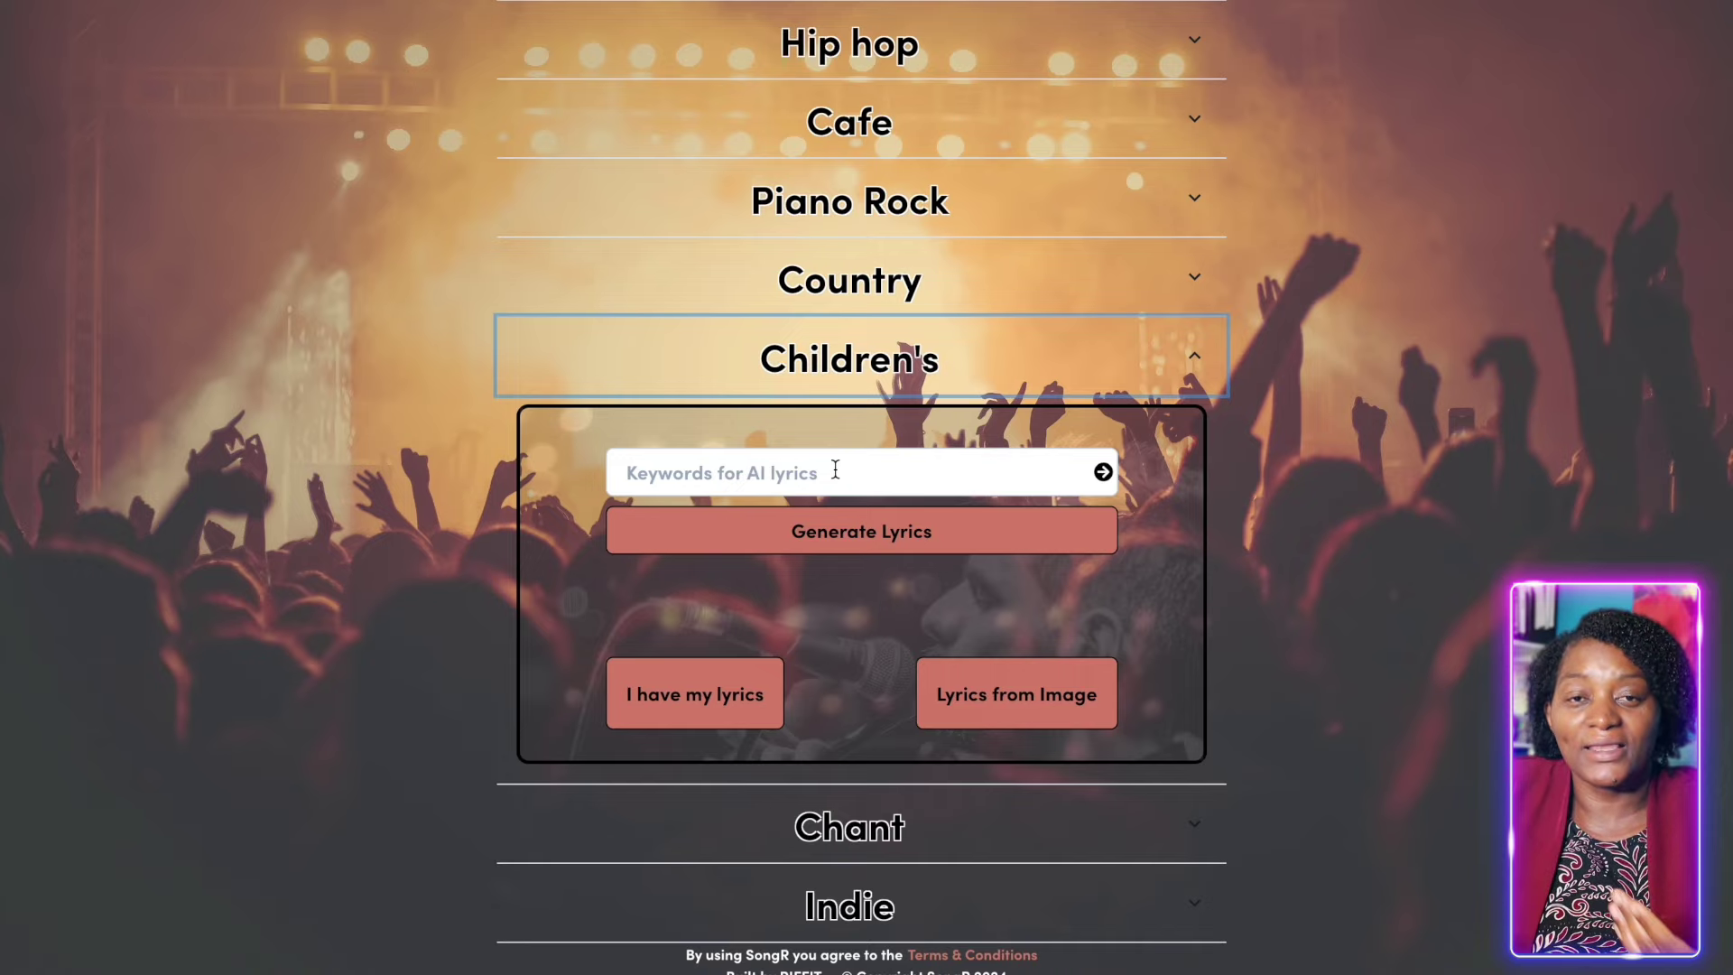
{"action": "left_click", "coordinate": [835, 469]}
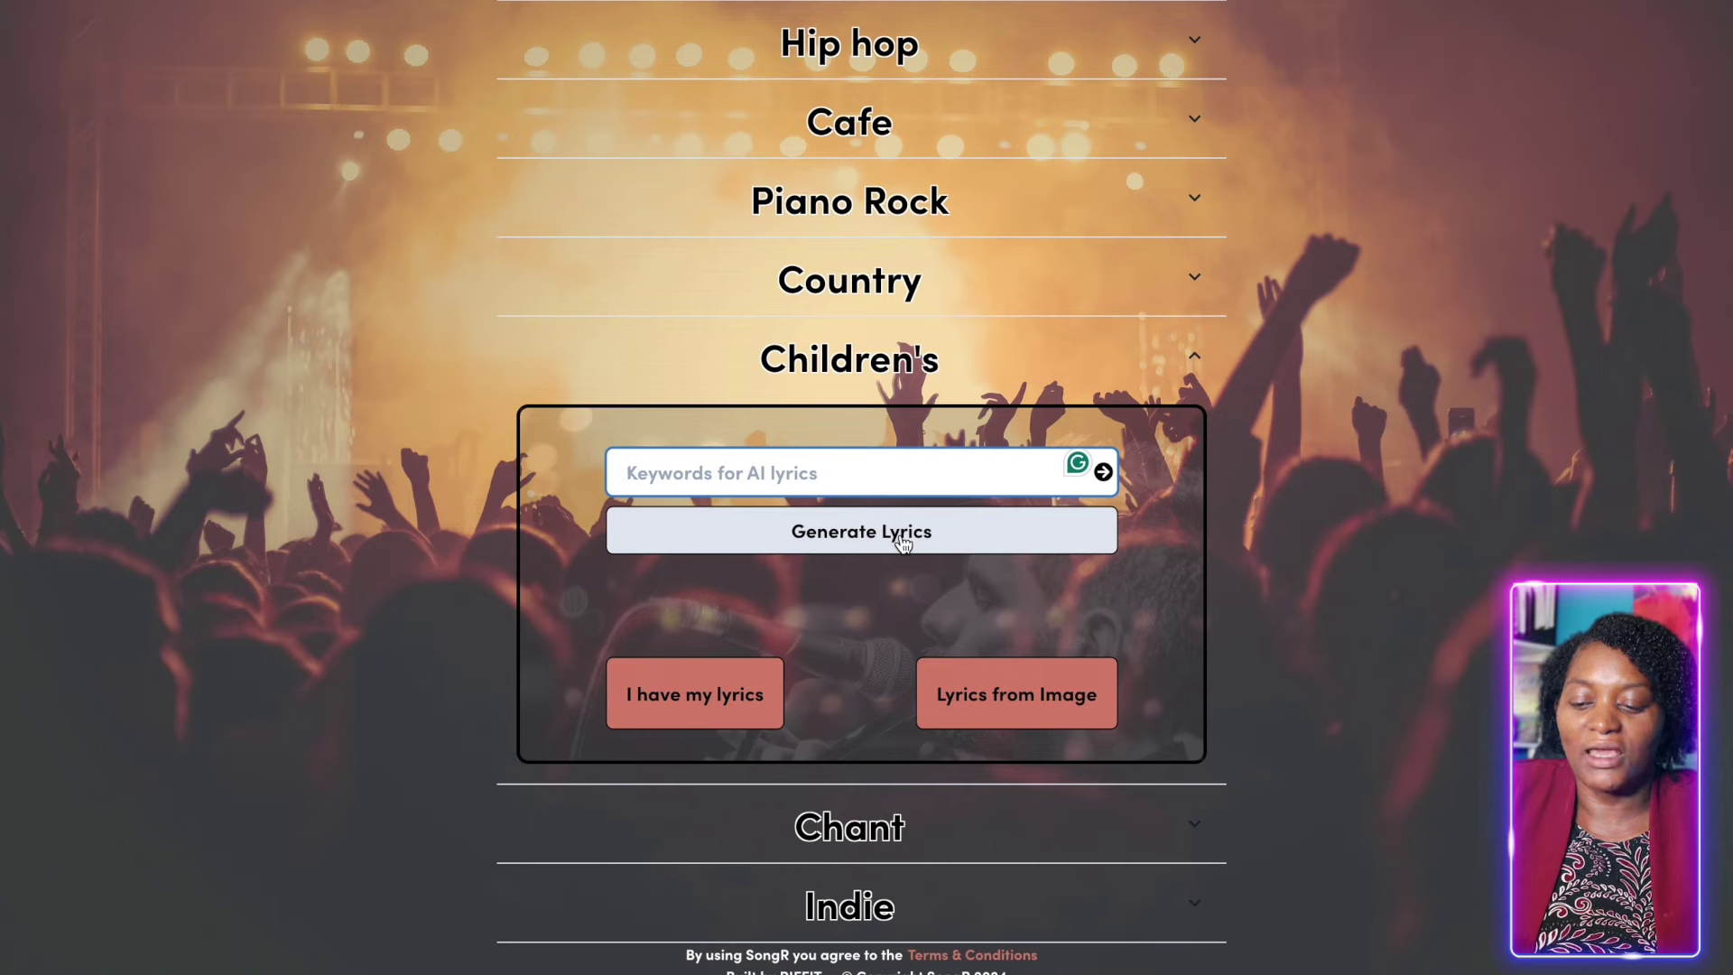
{"action": "left_click", "coordinate": [688, 700]}
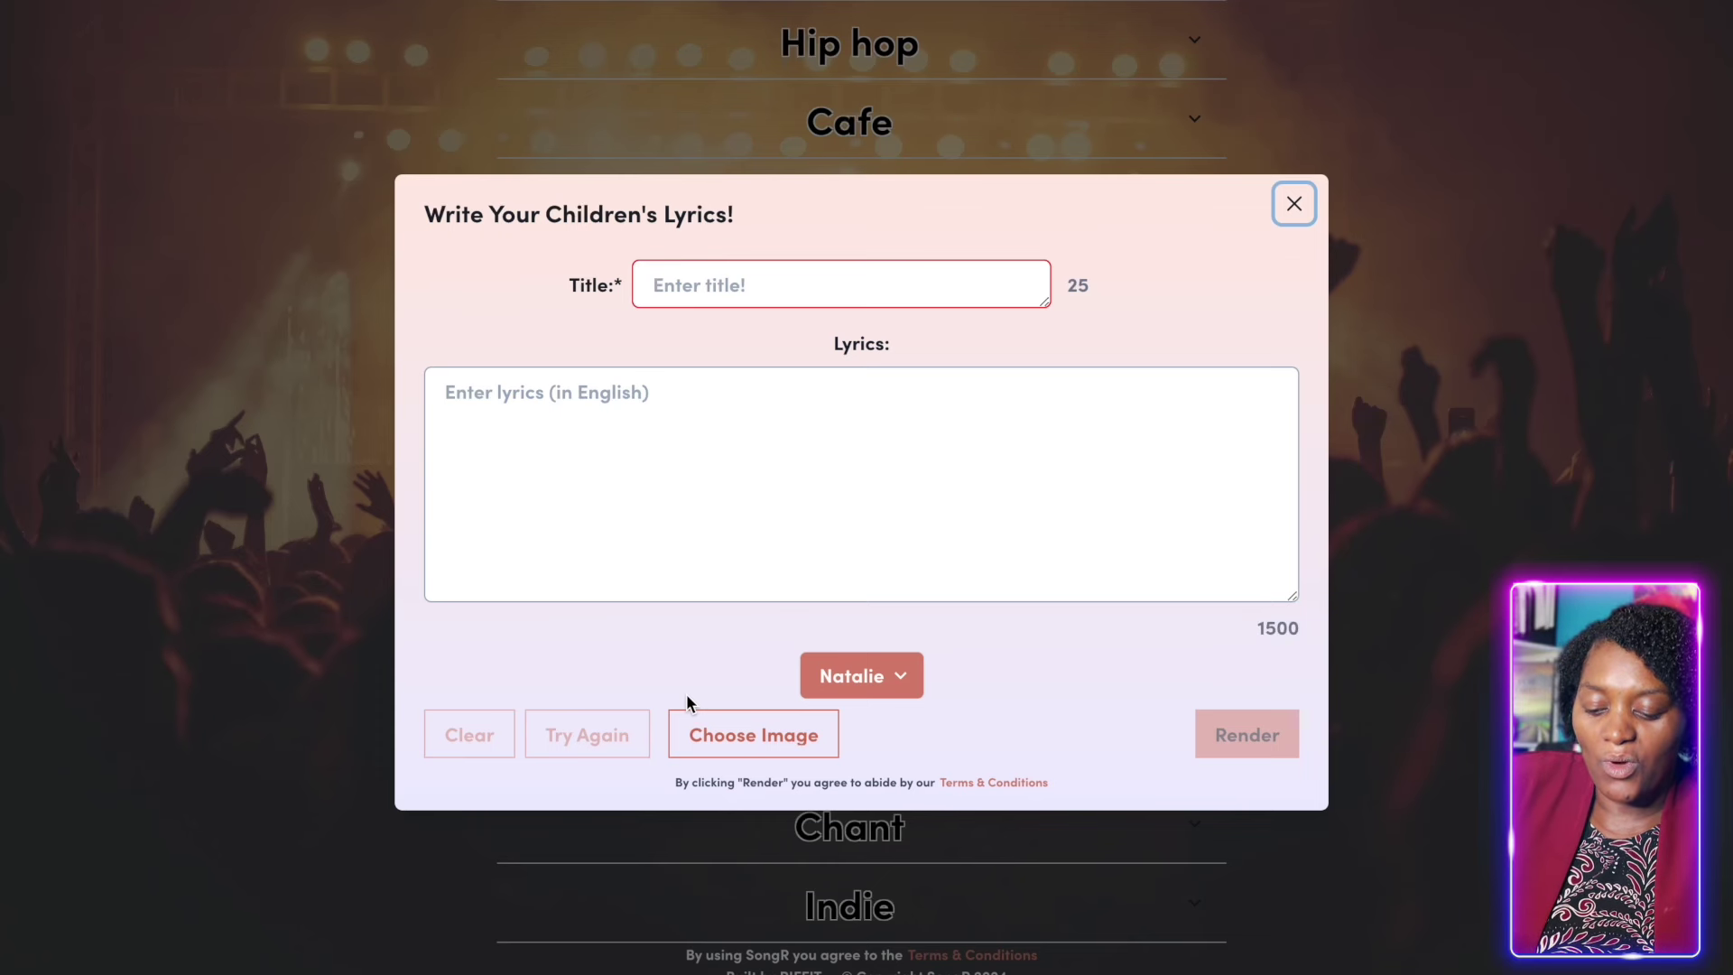
Paste the ChatGPT lyrics into the lyrics box and title the song 'Praise Song'
{"action": "left_click", "coordinate": [689, 421]}
{"action": "key", "text": "ctrl+v"}
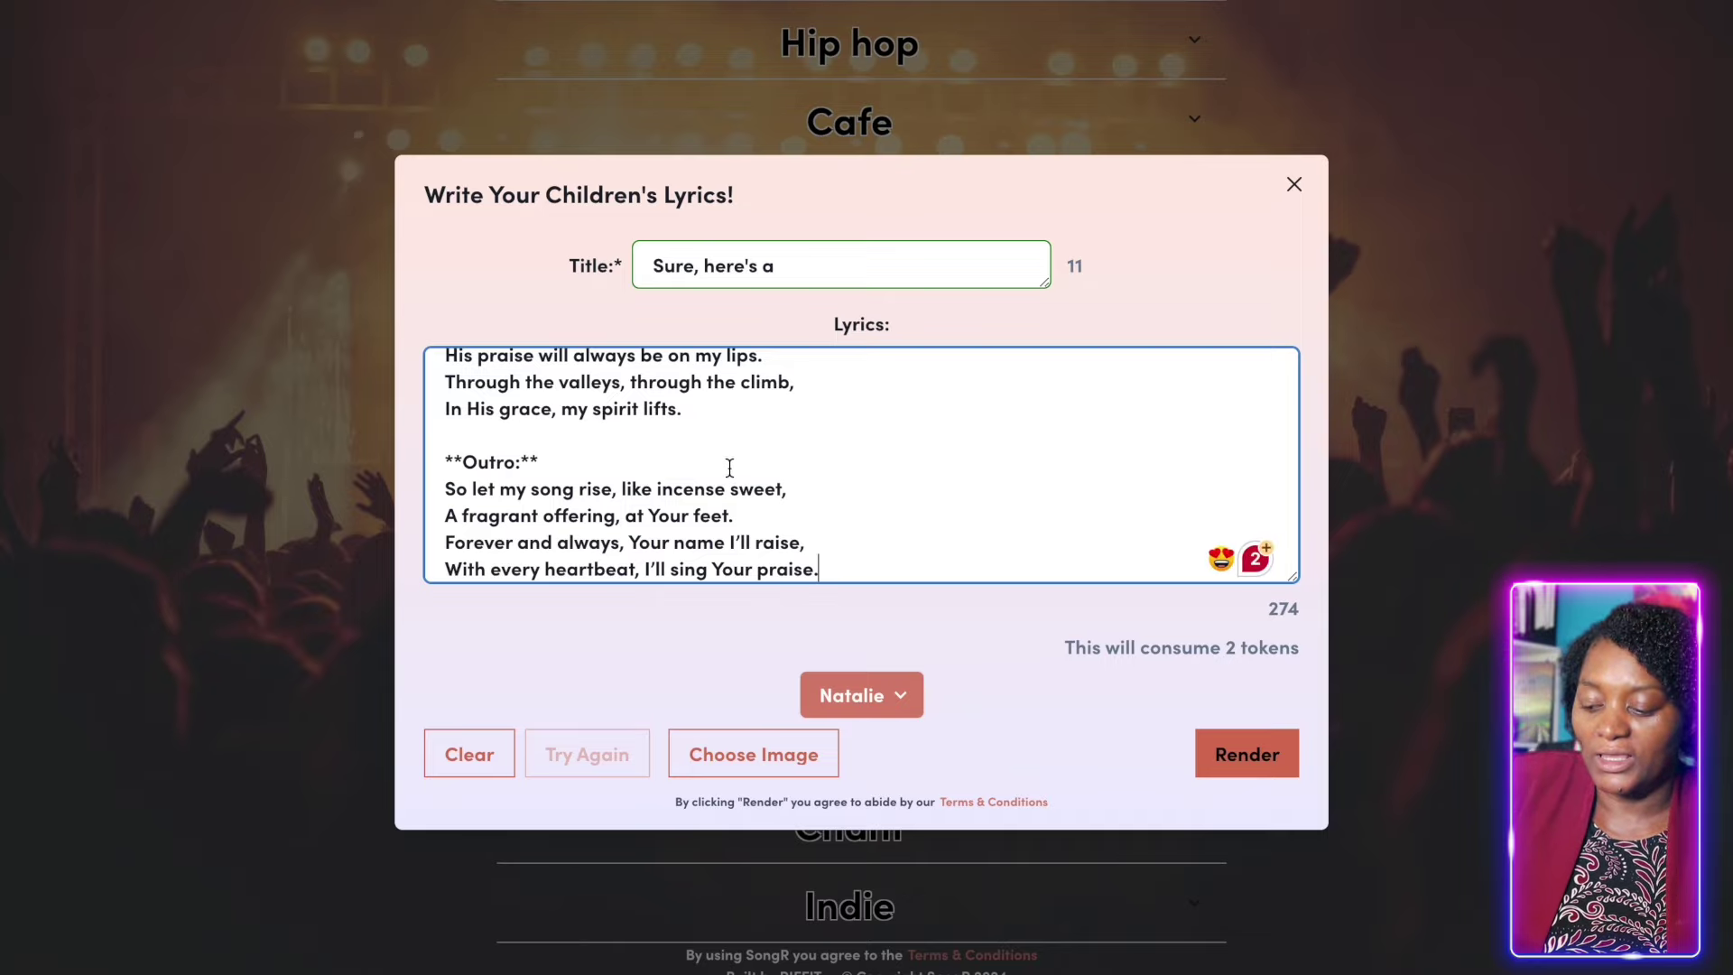
{"action": "triple_click", "coordinate": [790, 272]}
{"action": "type", "text": "Praise Song"}
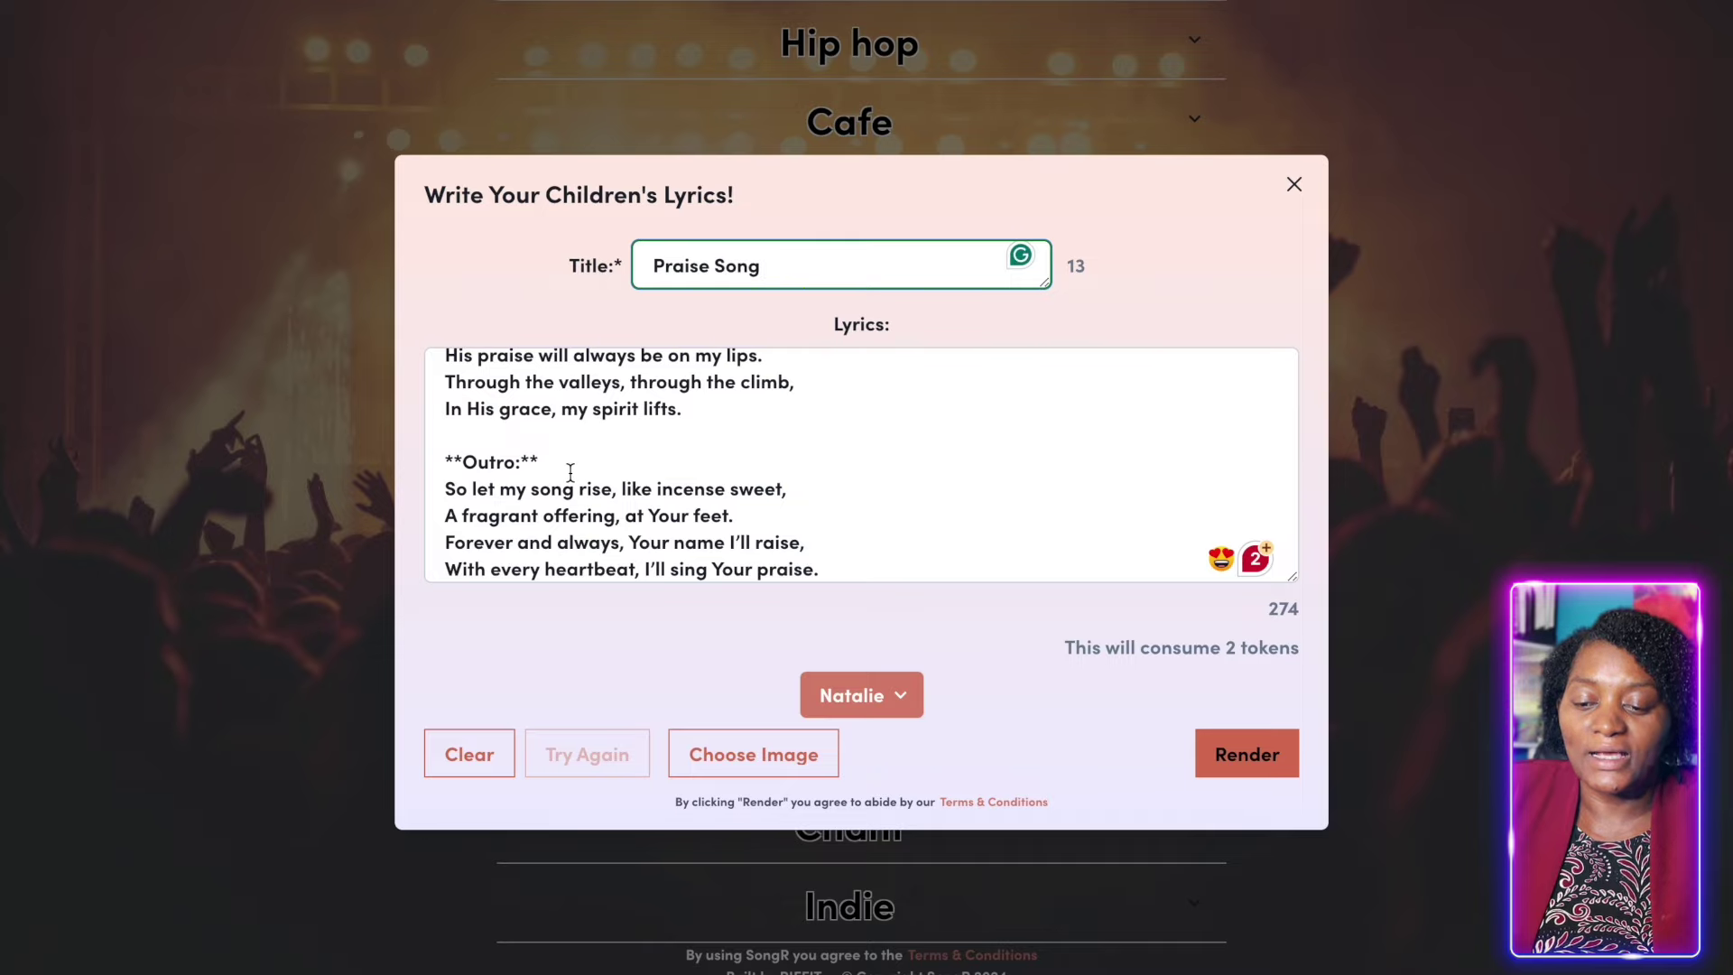
Delete the intro line and the Verse 1 and Chorus headings from the lyrics
{"action": "scroll", "coordinate": [570, 461], "scroll_direction": "up", "scroll_amount": 10}
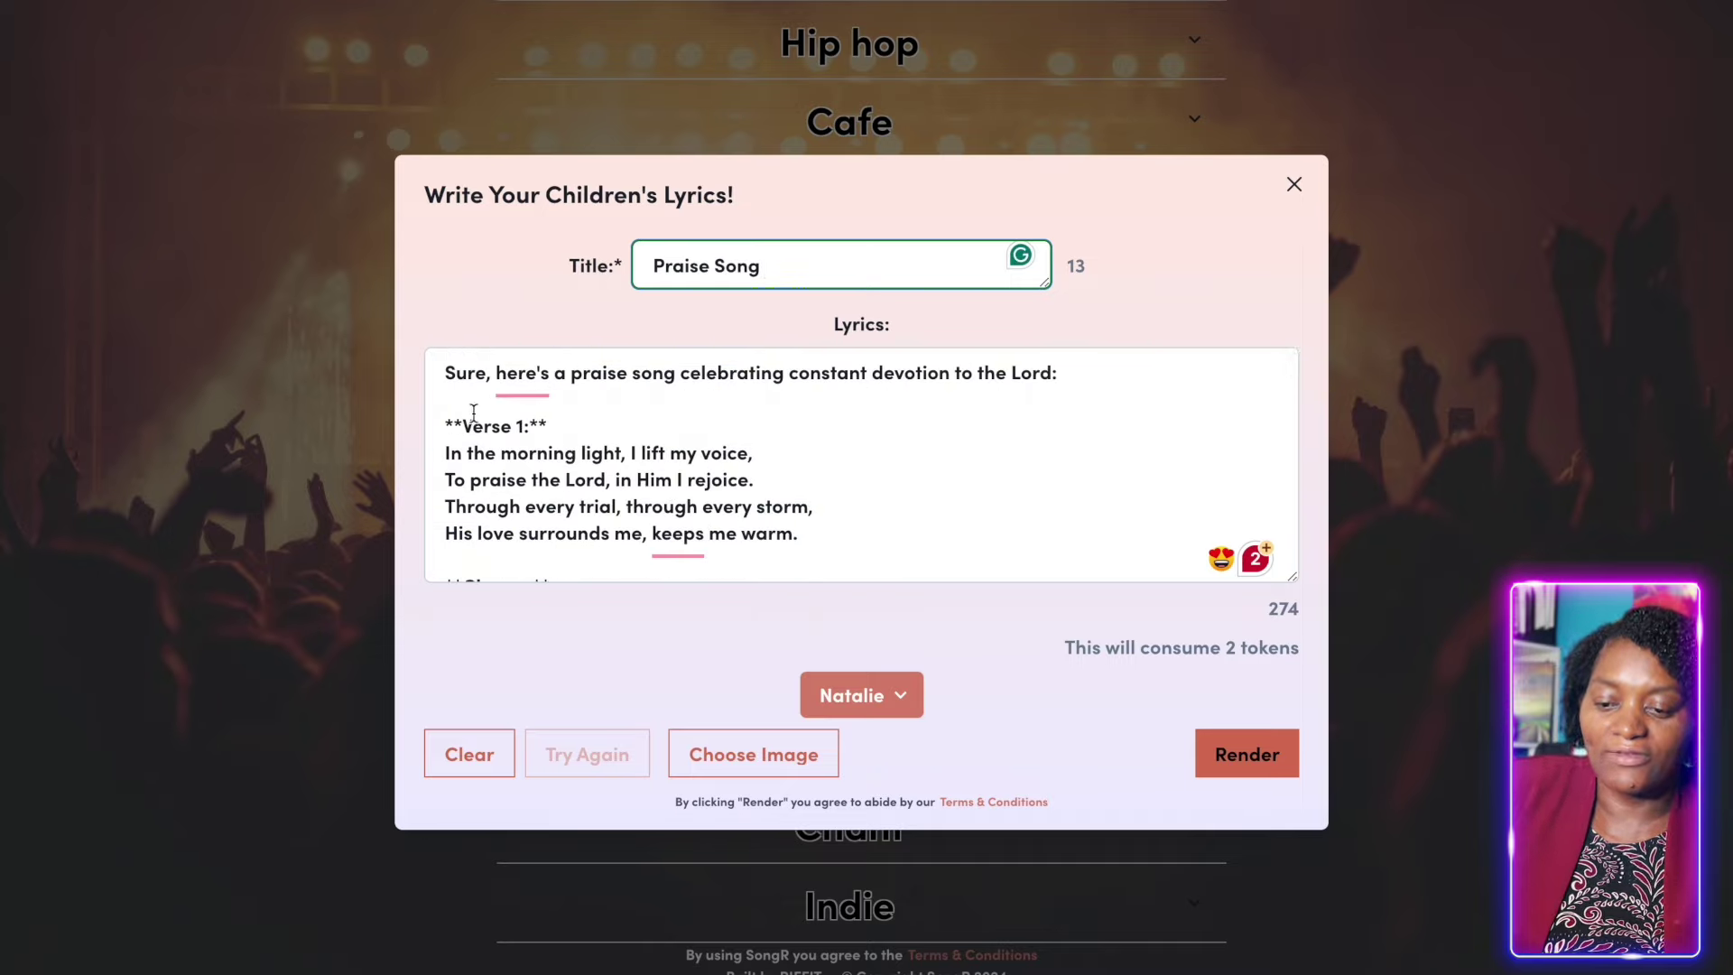
{"action": "left_click_drag", "start_coordinate": [560, 427], "coordinate": [428, 355]}
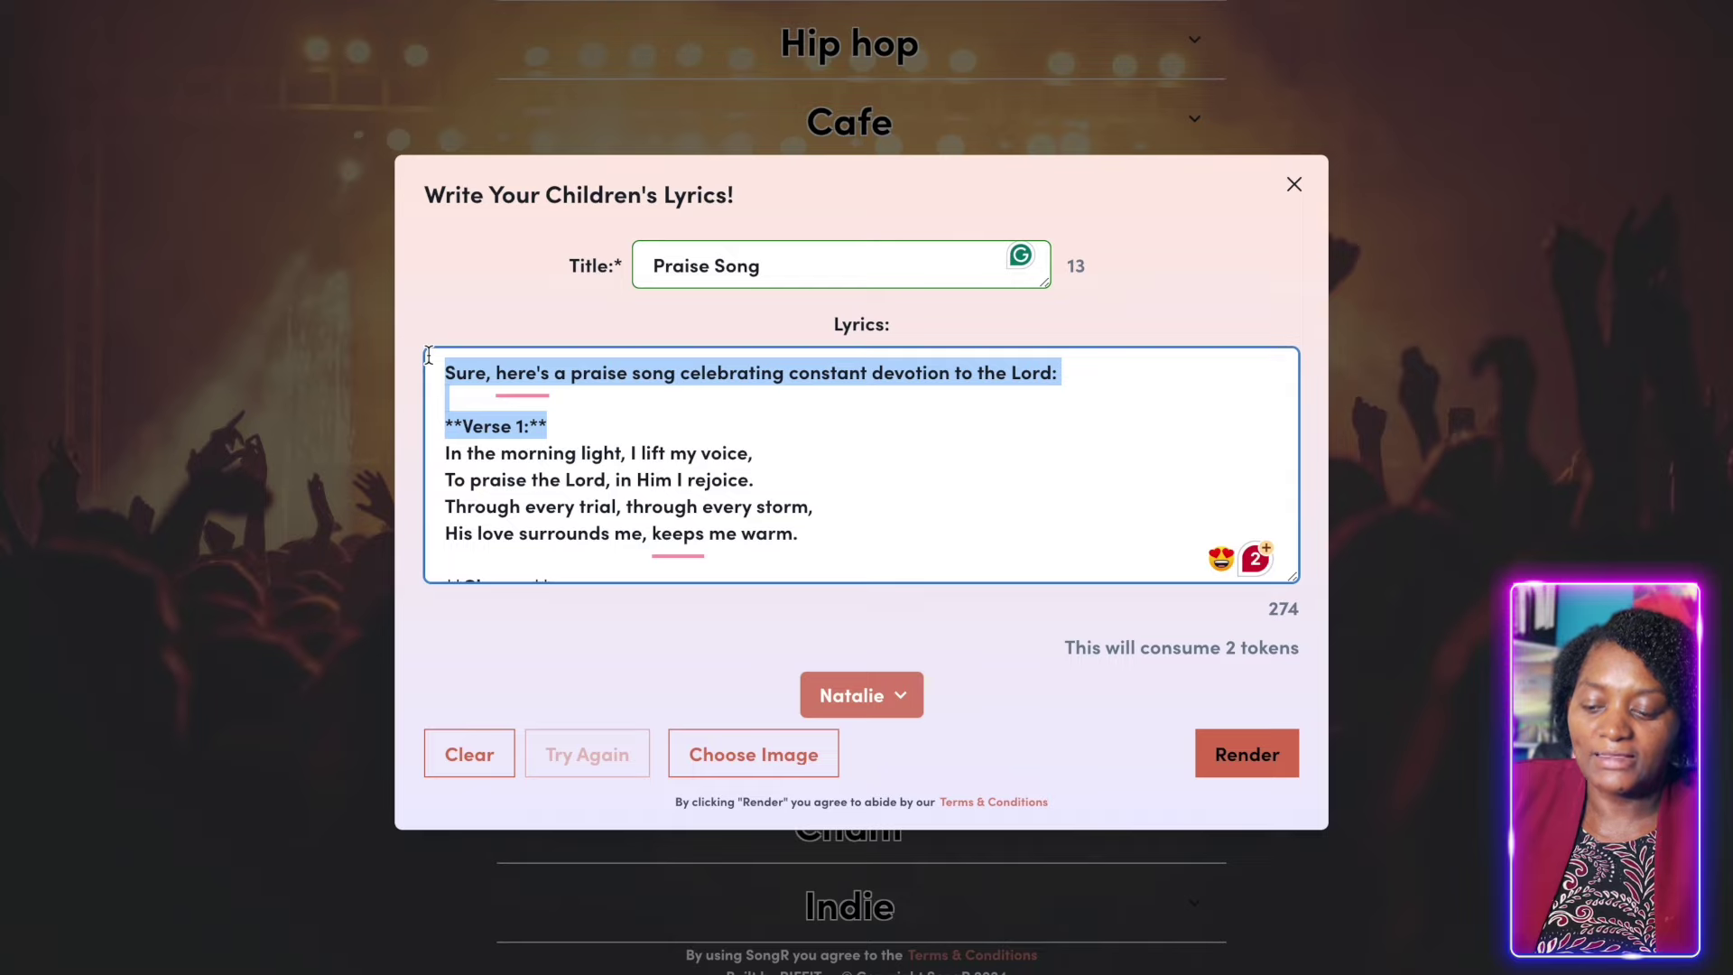
{"action": "key", "text": "BackSpace"}
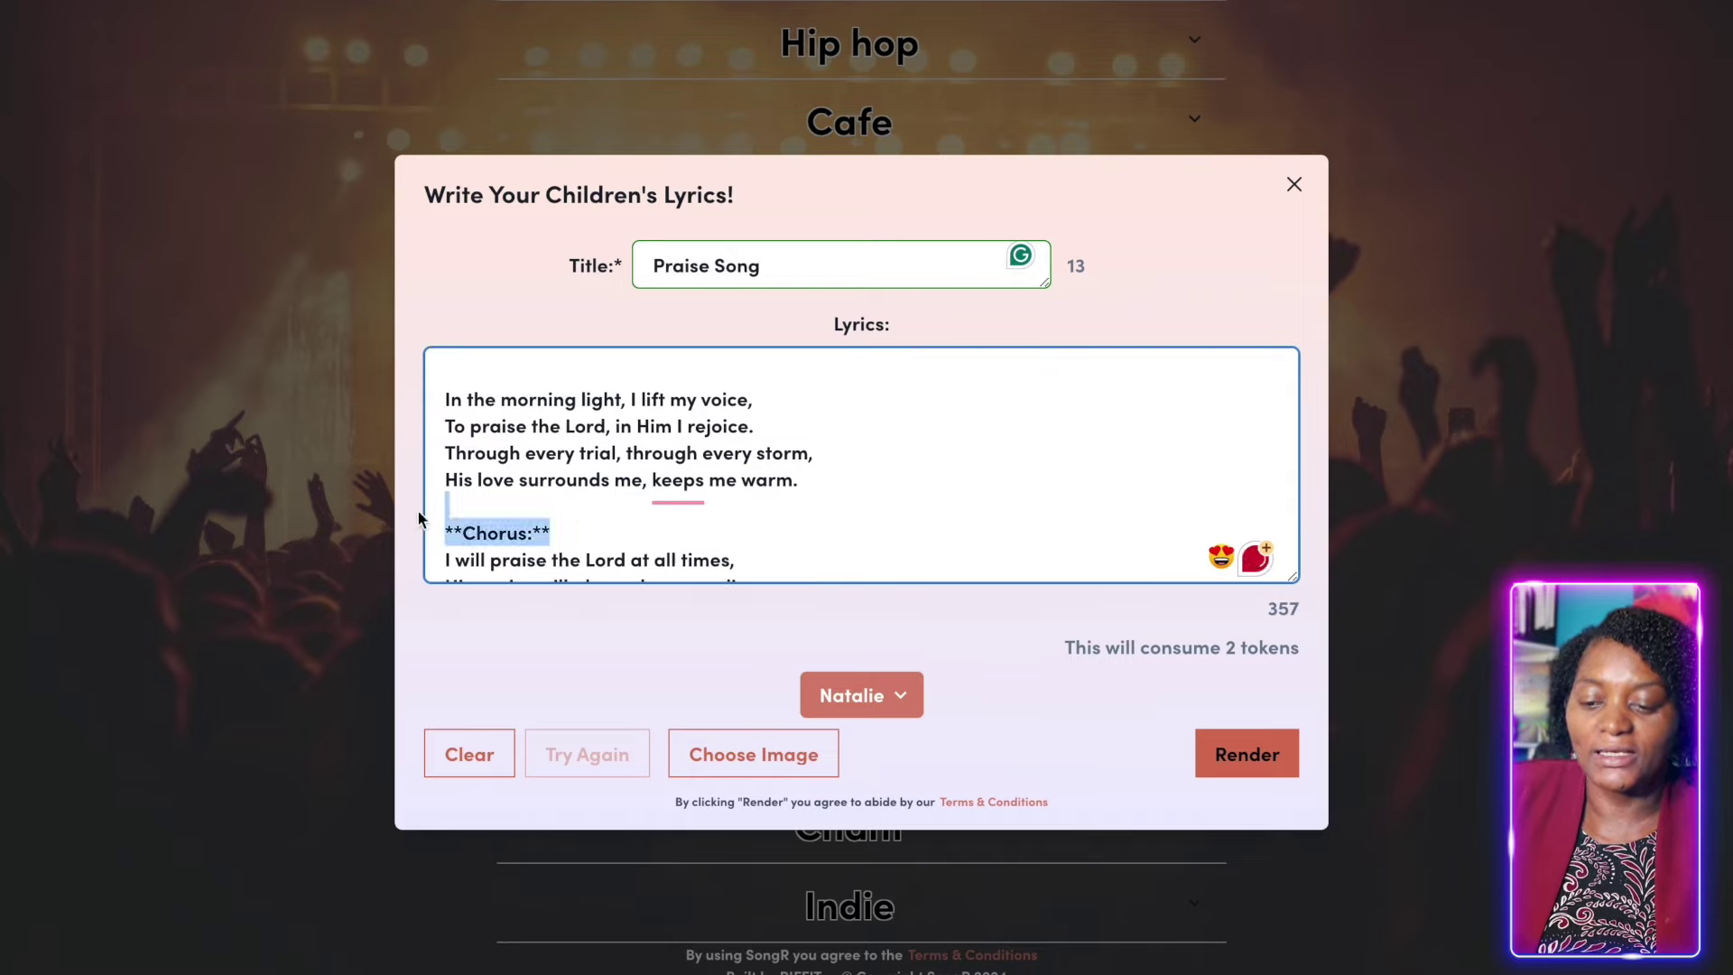
{"action": "key", "text": "BackSpace"}
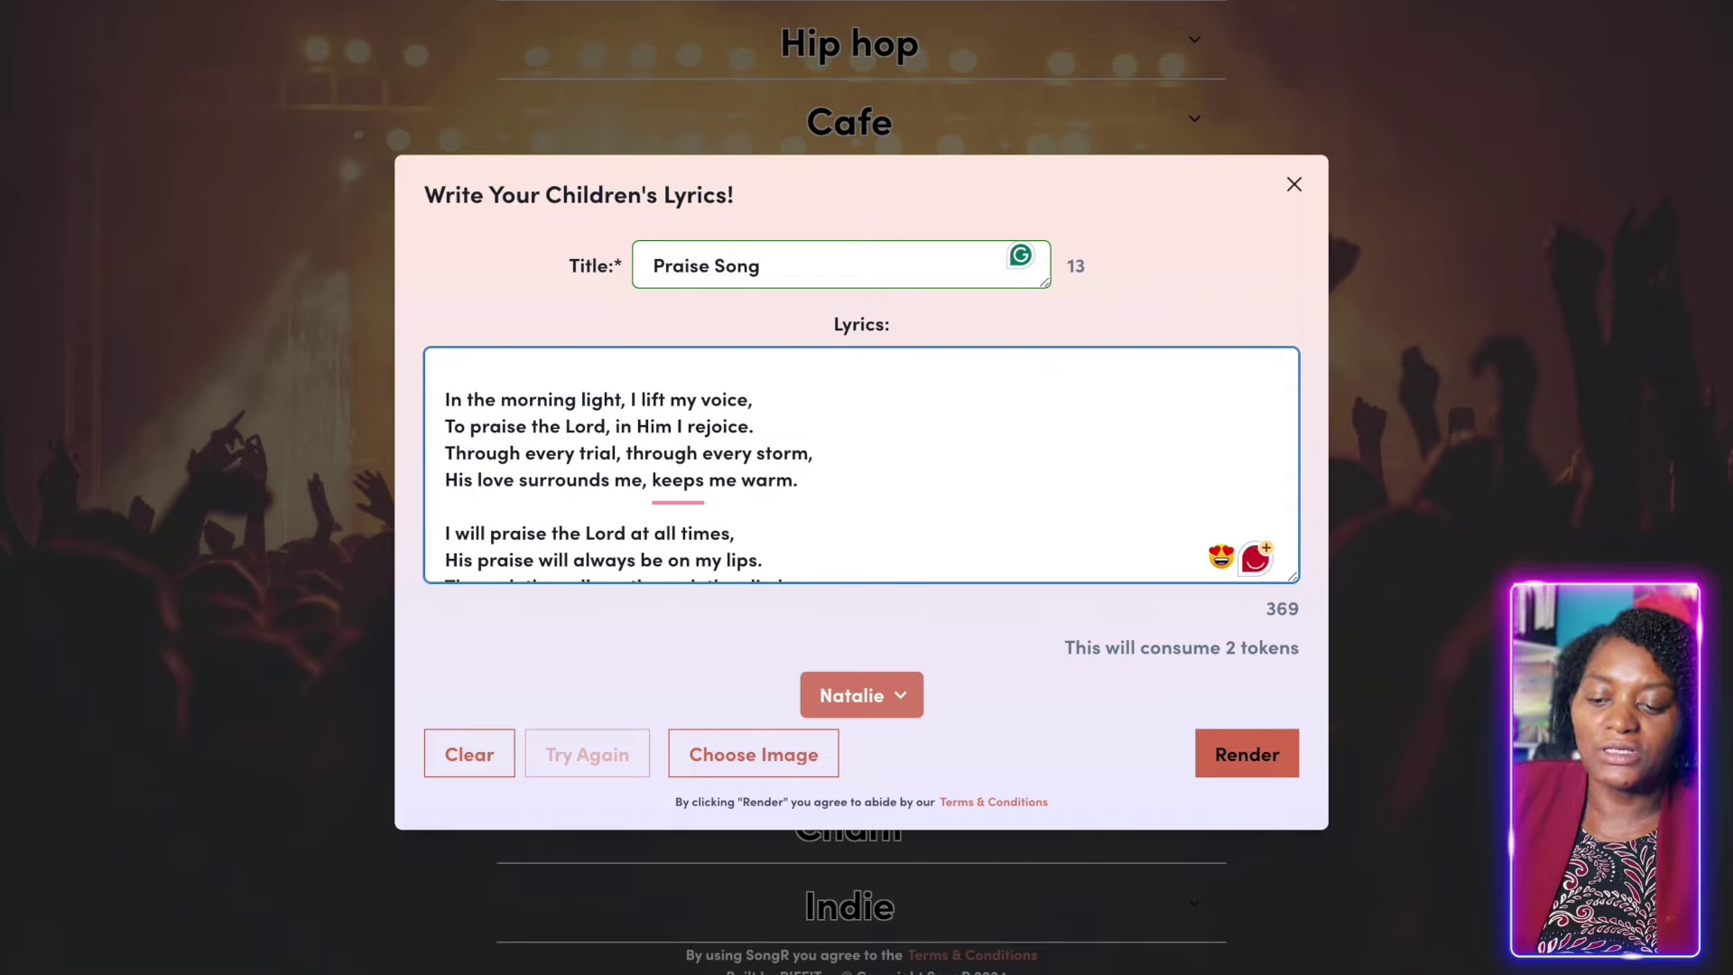
Keep Natalie as the singing voice and render the song
{"action": "scroll", "coordinate": [564, 448], "scroll_direction": "down", "scroll_amount": 3}
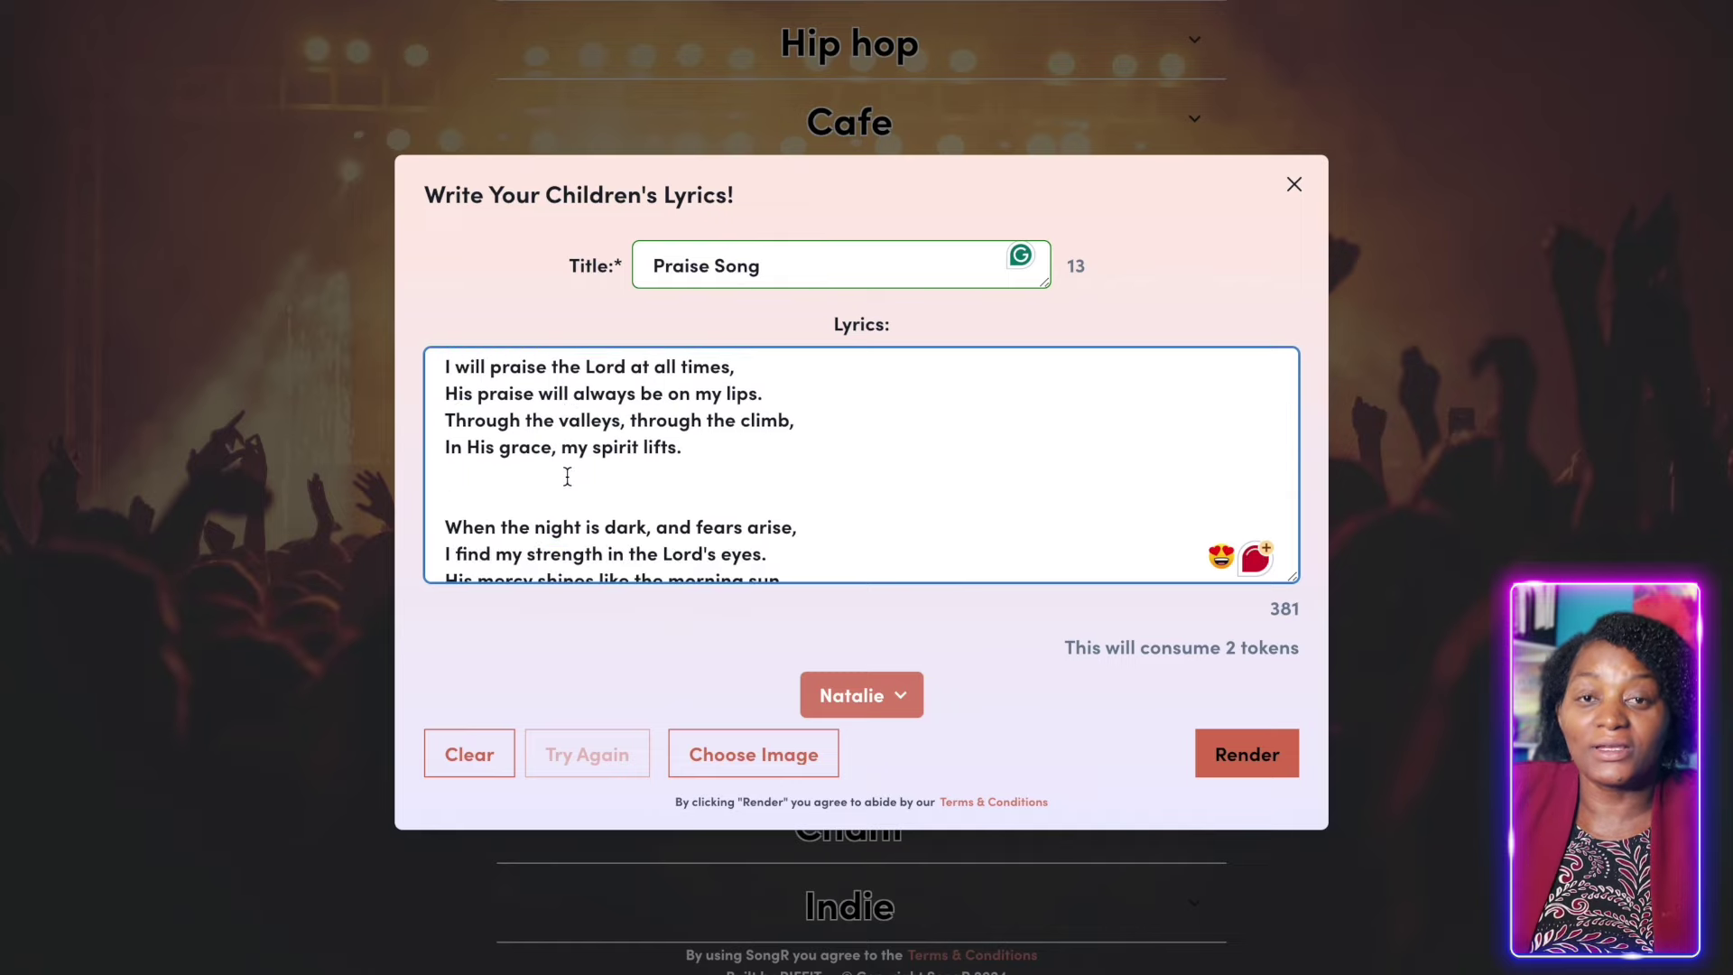
{"action": "scroll", "coordinate": [567, 475], "scroll_direction": "down", "scroll_amount": 1}
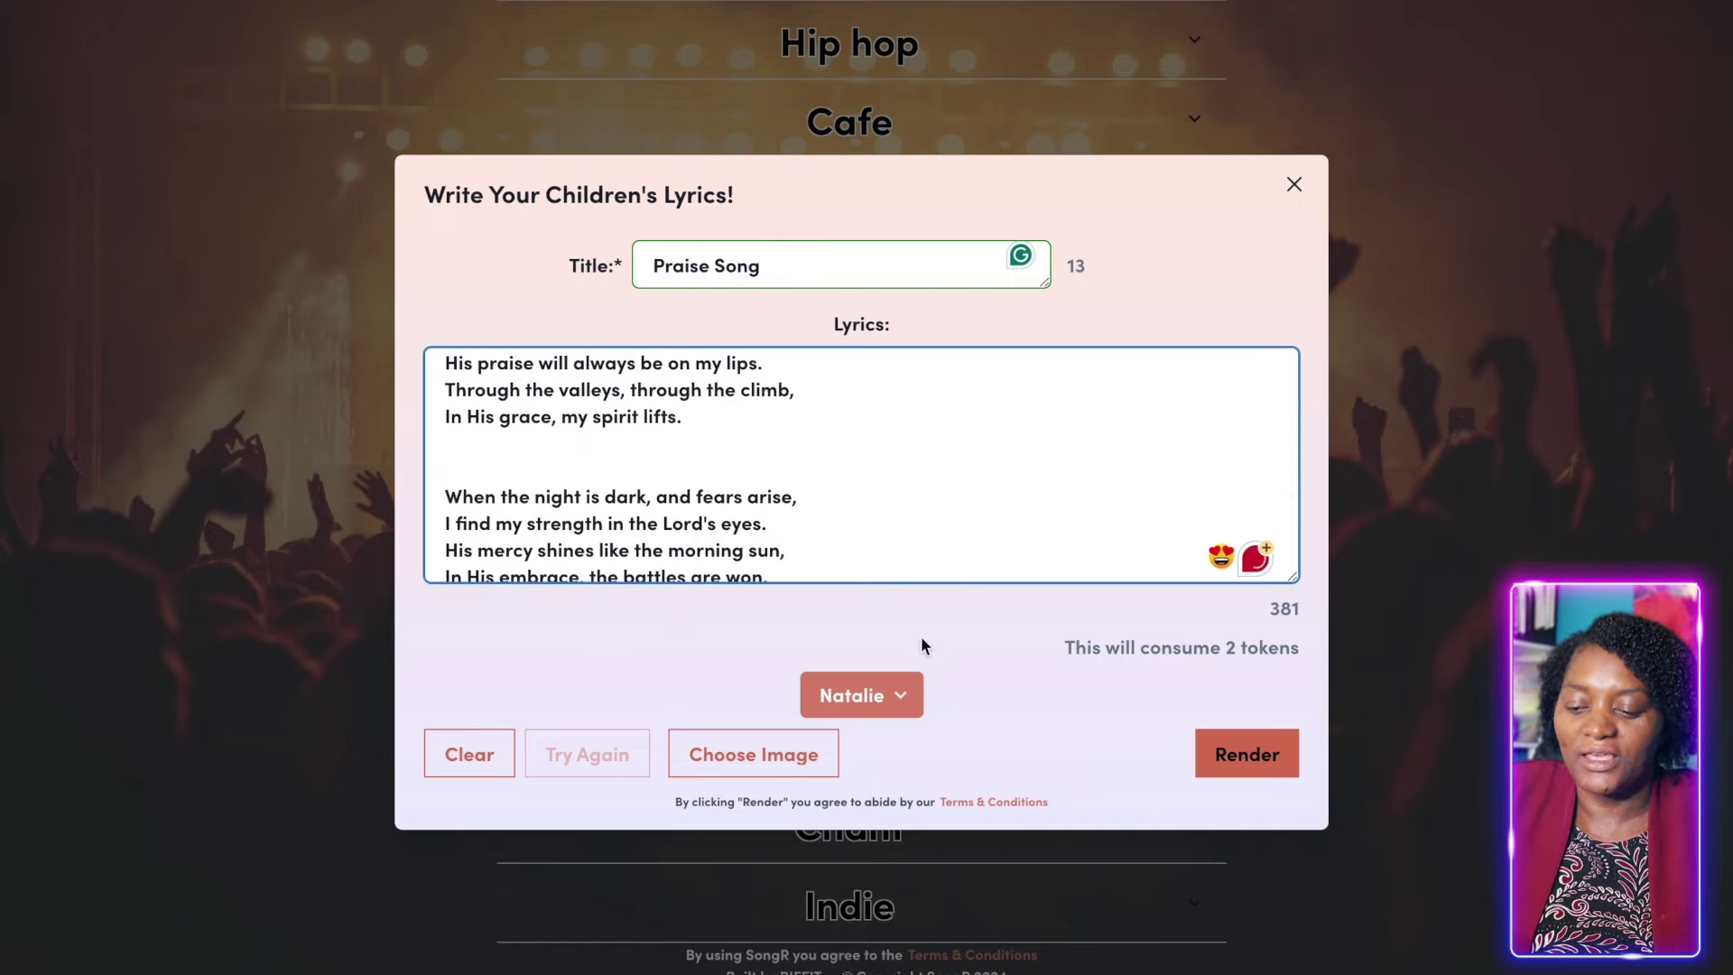
{"action": "left_click", "coordinate": [859, 695]}
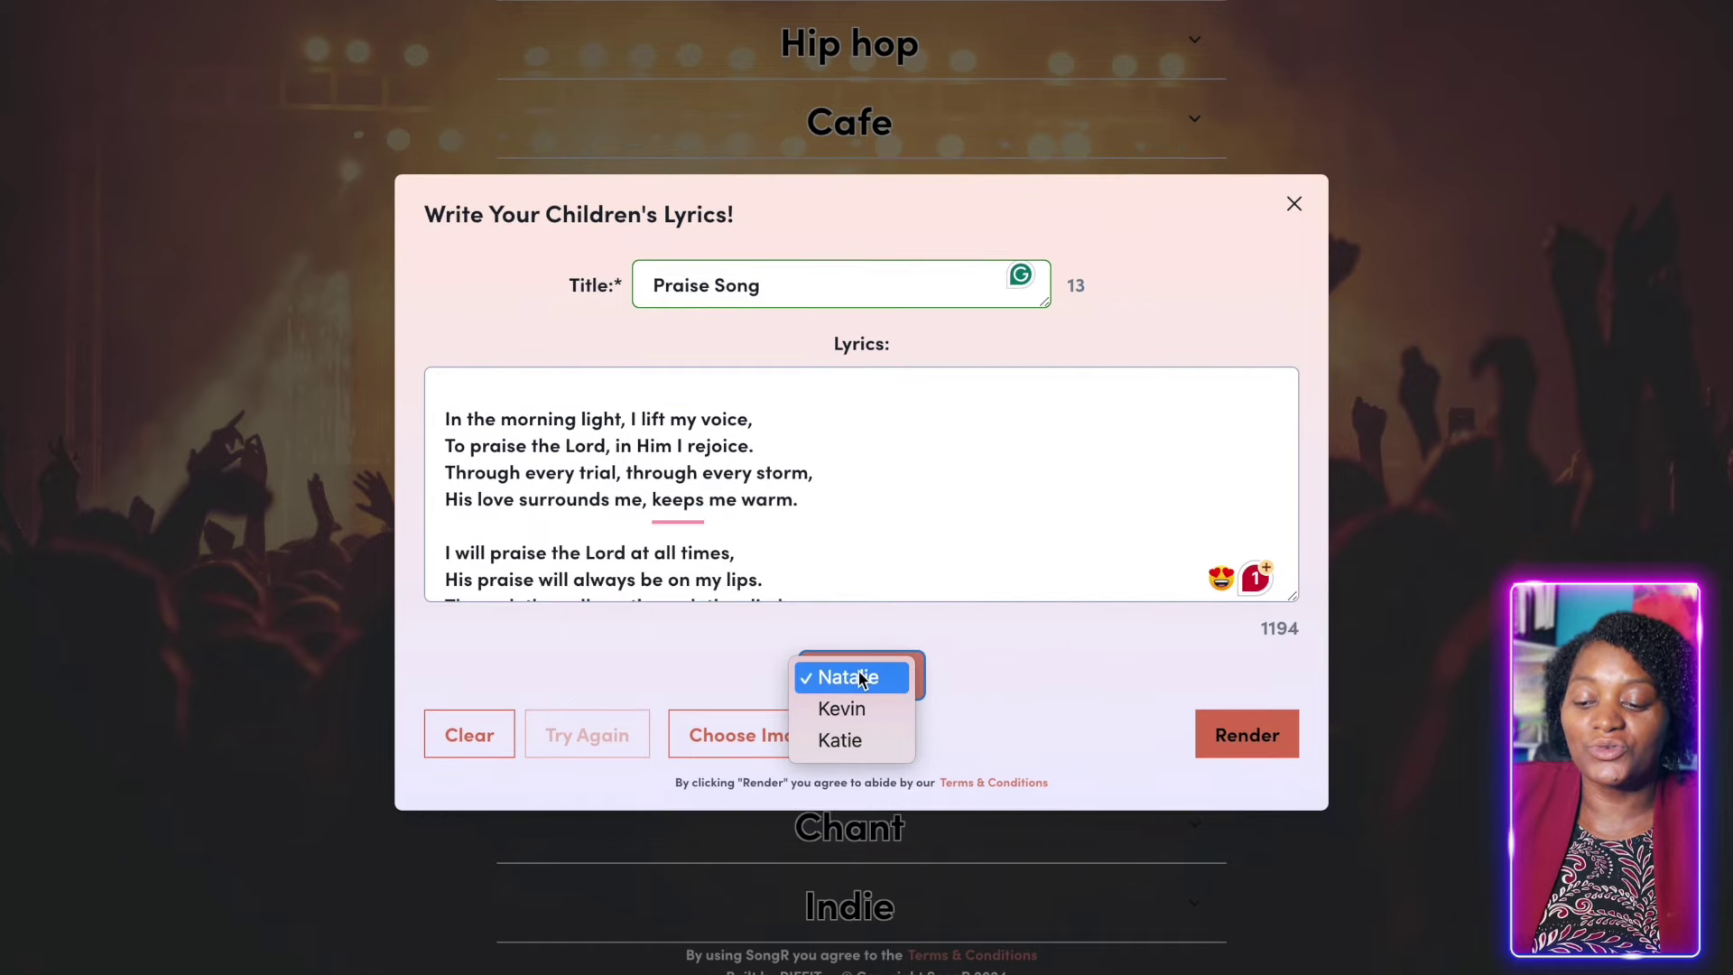
{"action": "left_click", "coordinate": [862, 677]}
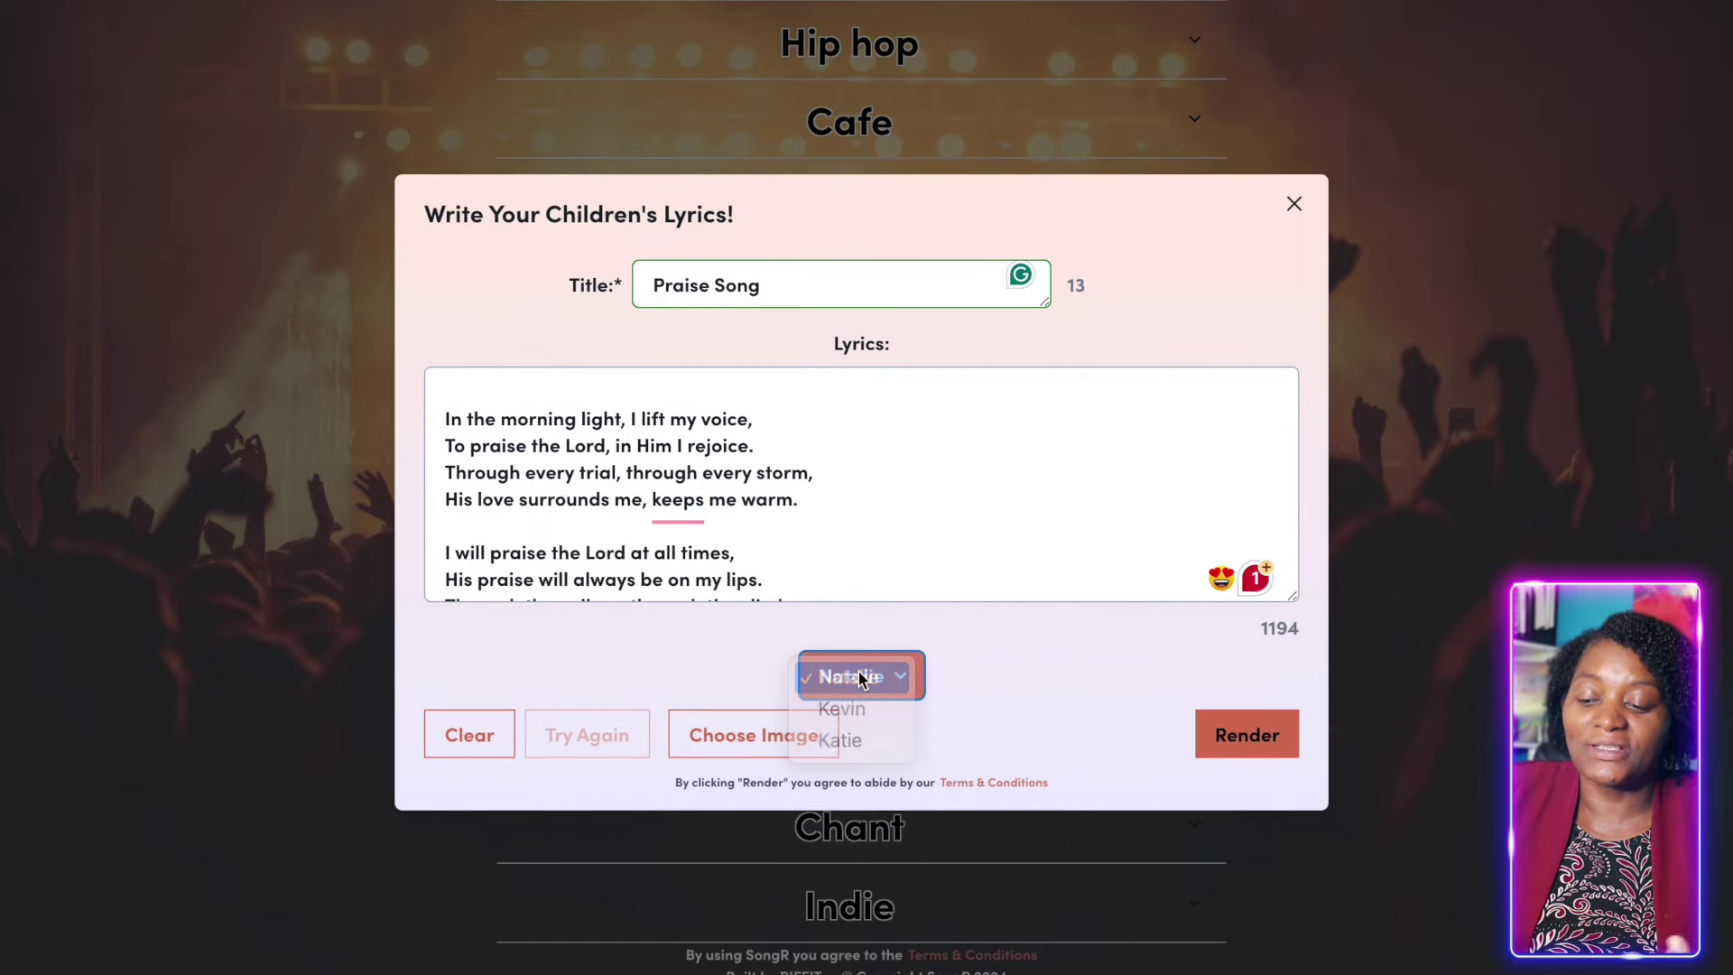
{"action": "left_click", "coordinate": [1261, 736]}
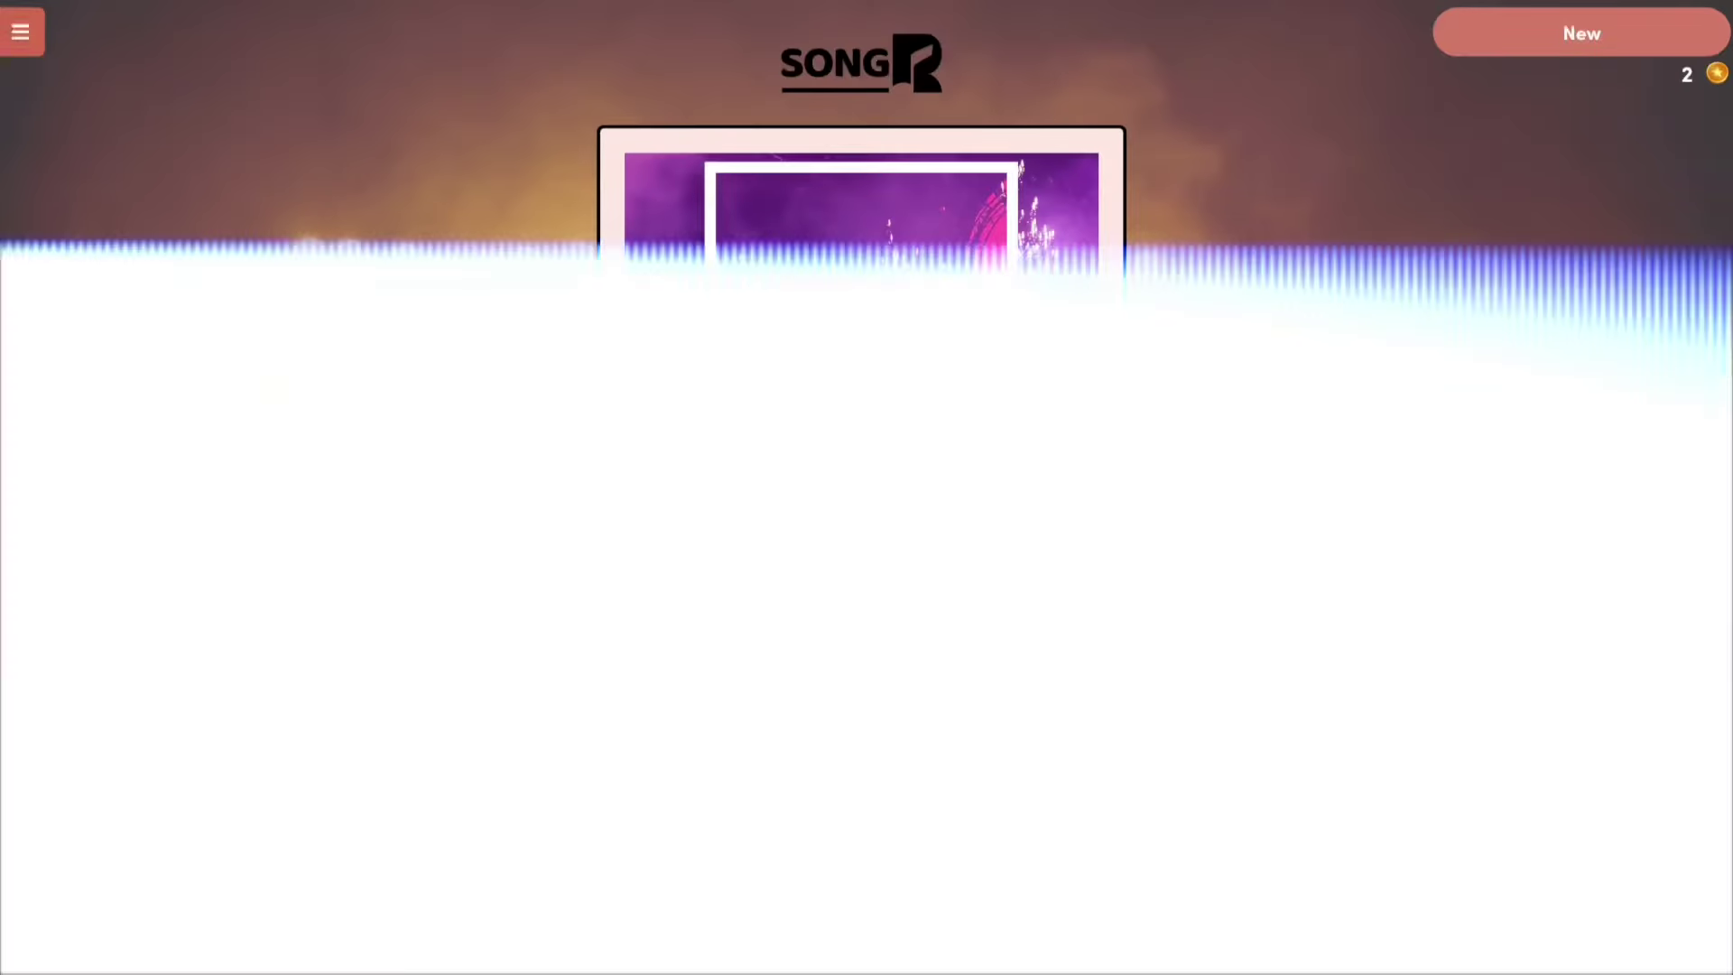
Show the Download Video and Download Audio options for the finished 2:06 song
{"action": "left_click", "coordinate": [1071, 667]}
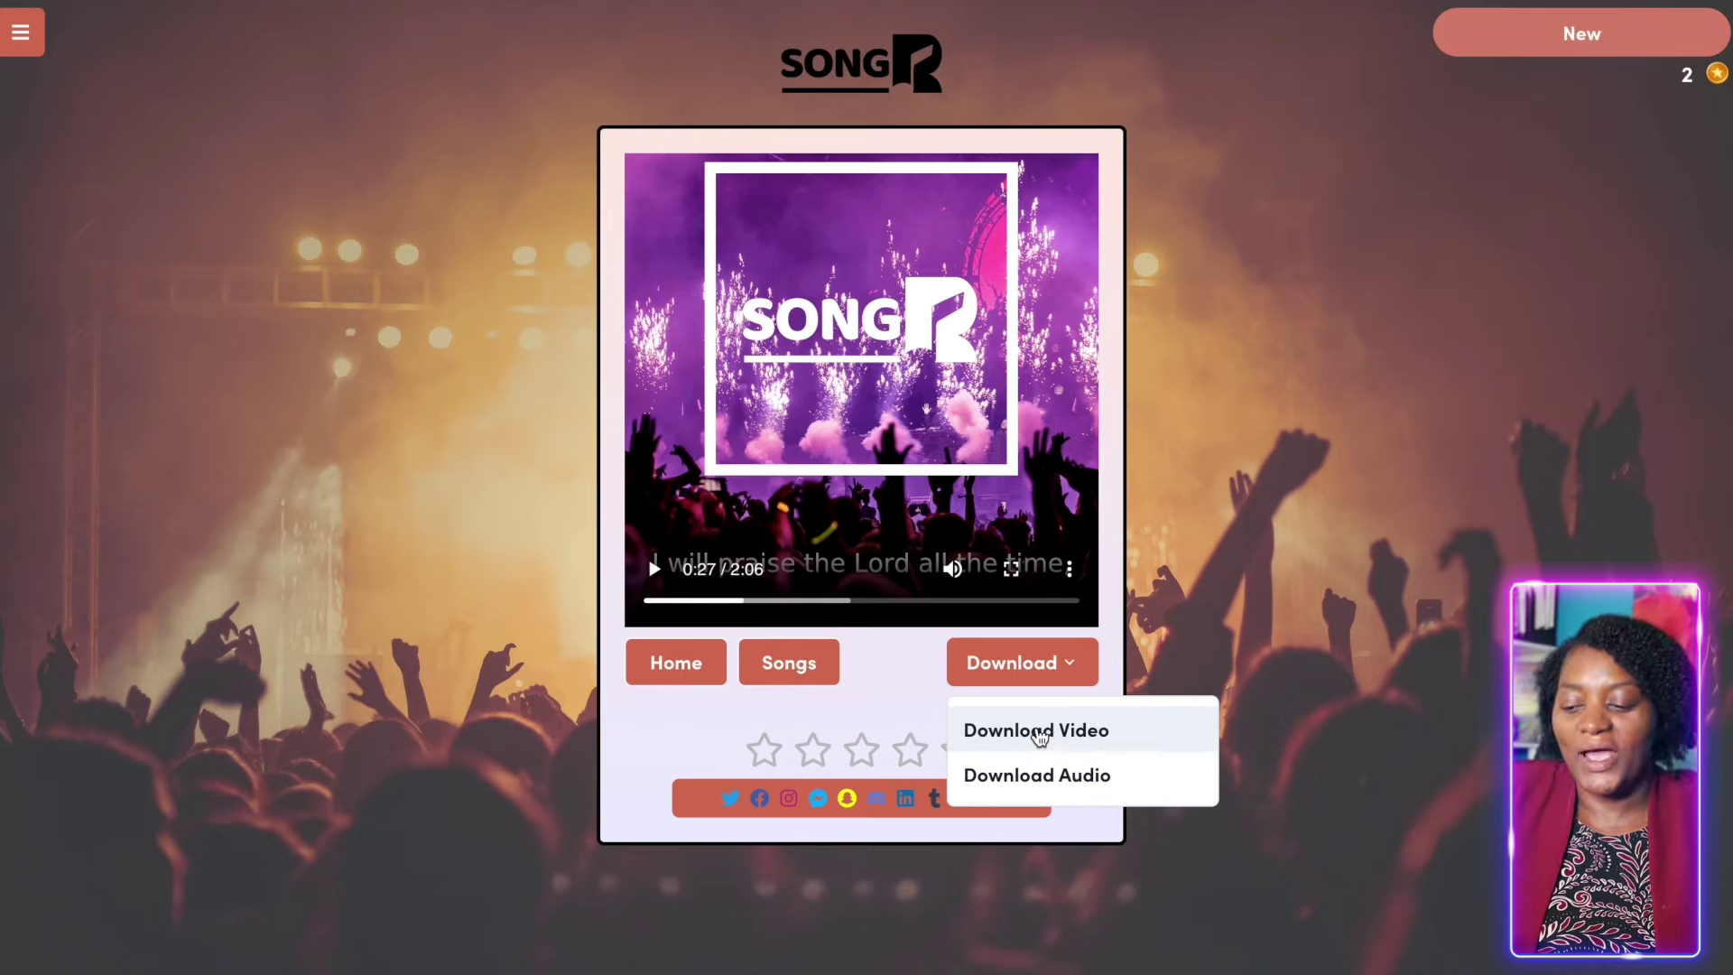
Download the rendered Praise Song as an audio file
{"action": "left_click", "coordinate": [1038, 778]}
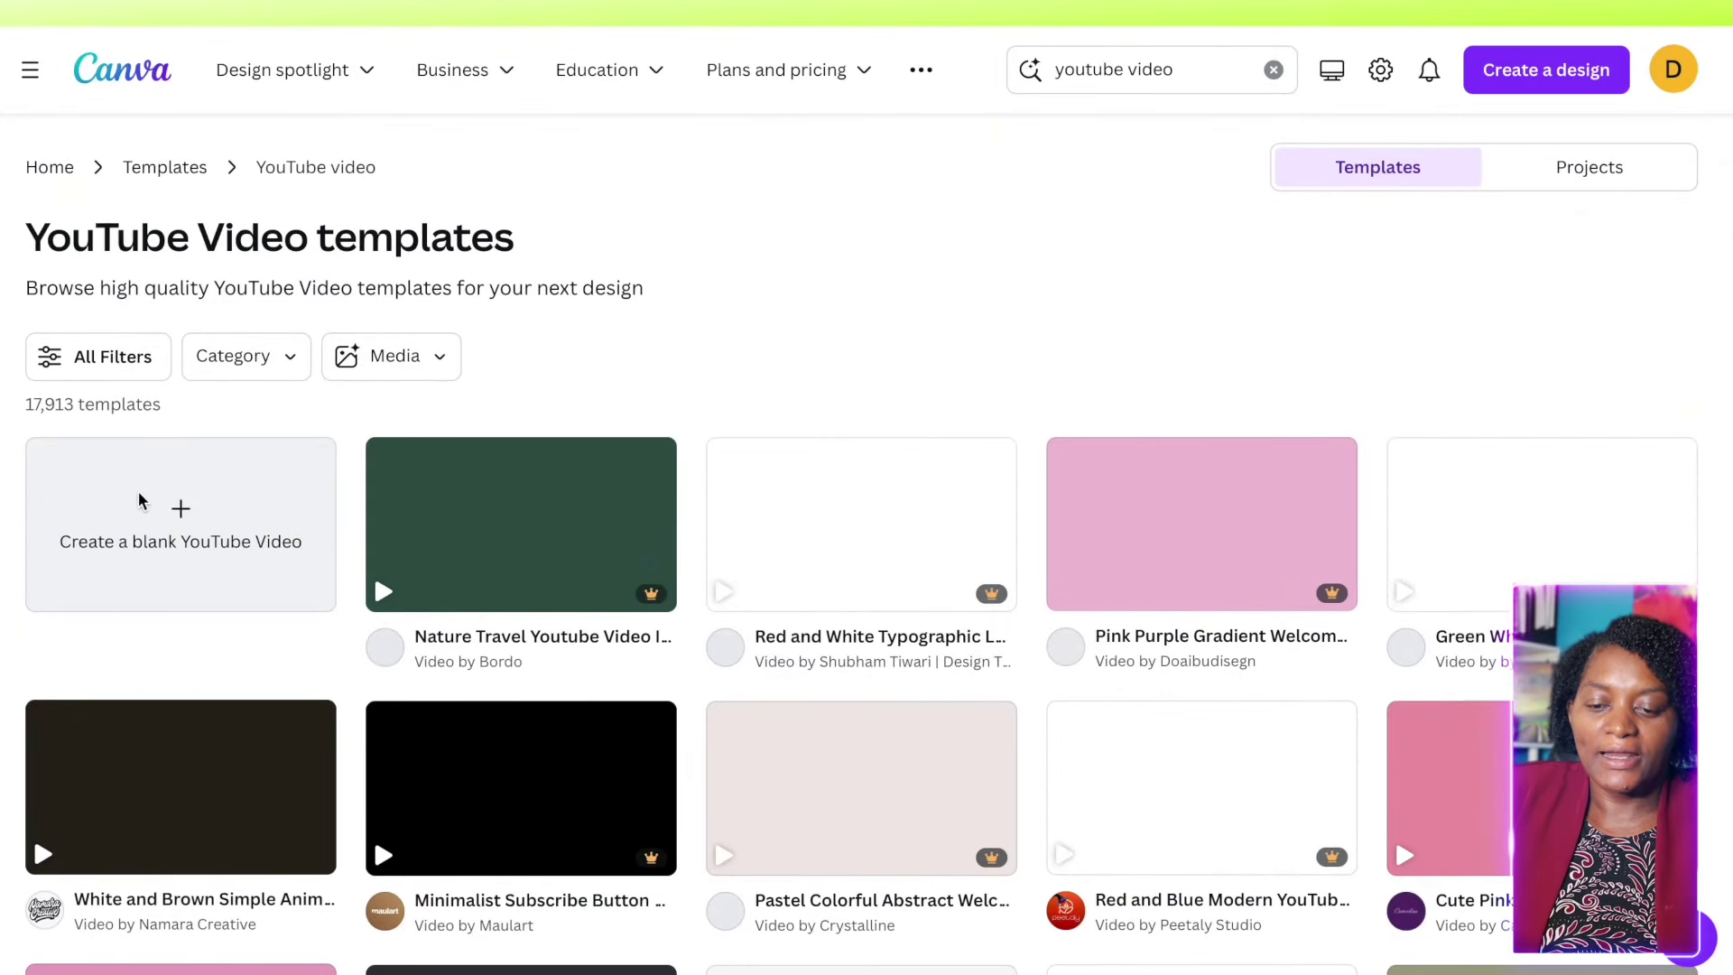
Start a blank YouTube video, upload Praise The Lord.mp3, and place the song on the timeline
{"action": "left_click", "coordinate": [181, 520]}
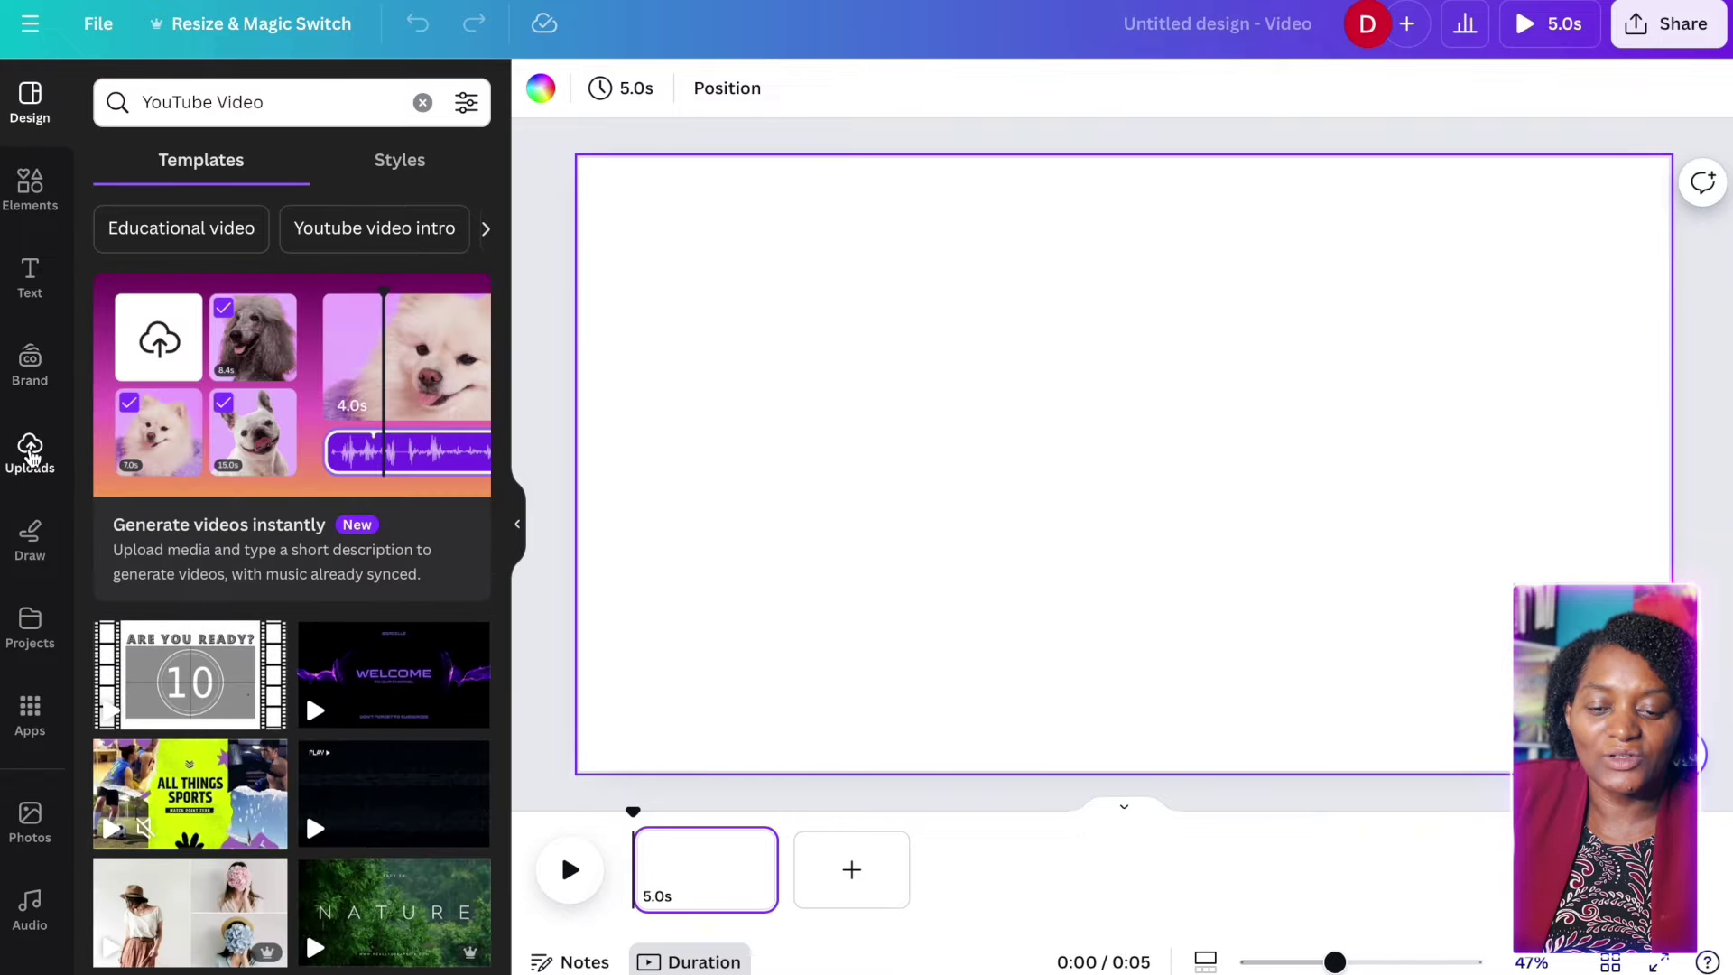
{"action": "left_click", "coordinate": [30, 451]}
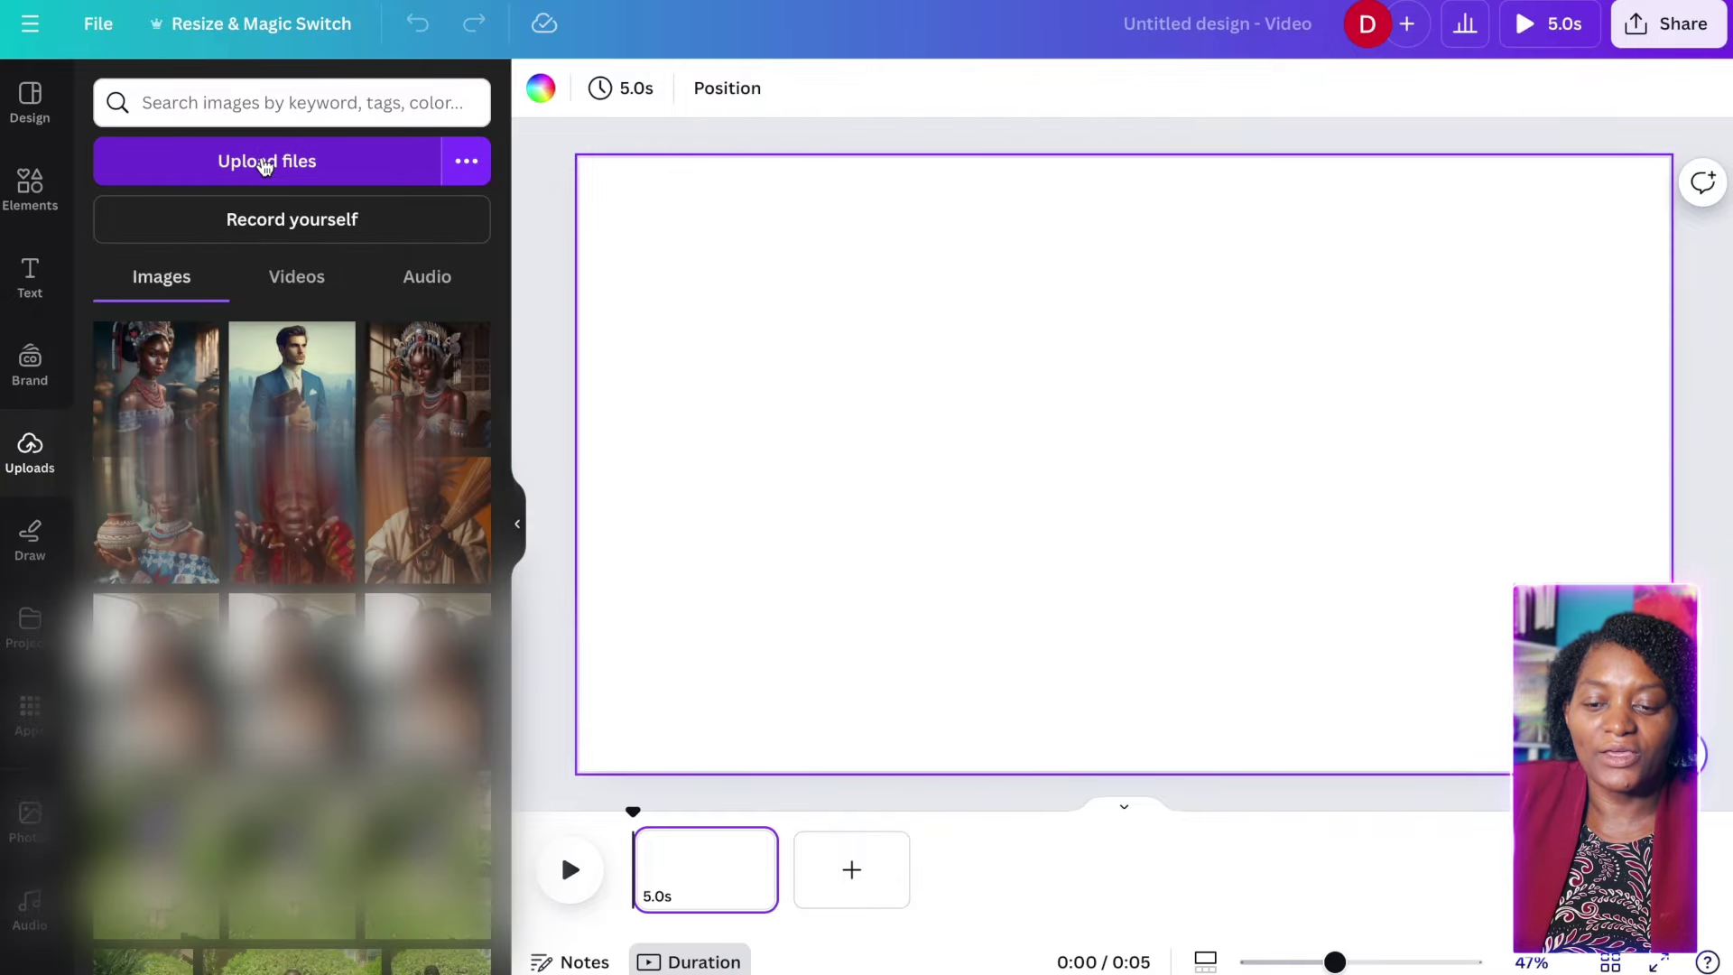
{"action": "left_click", "coordinate": [265, 163]}
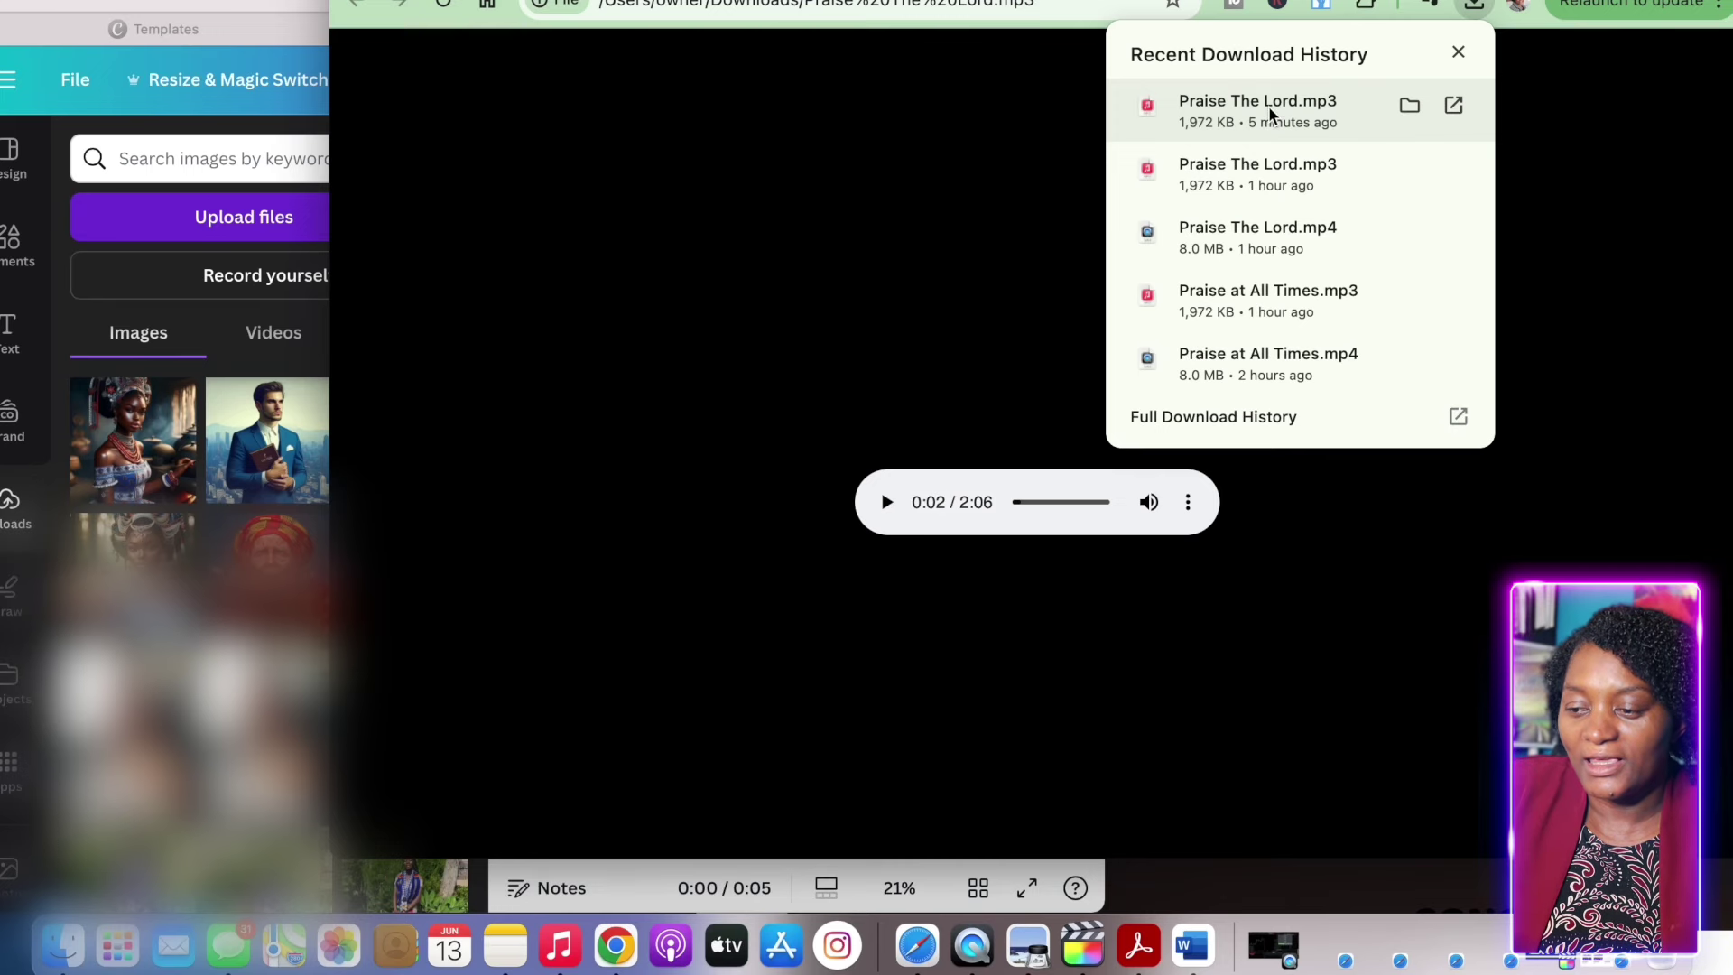
{"action": "left_click_drag", "start_coordinate": [389, 279], "coordinate": [233, 454]}
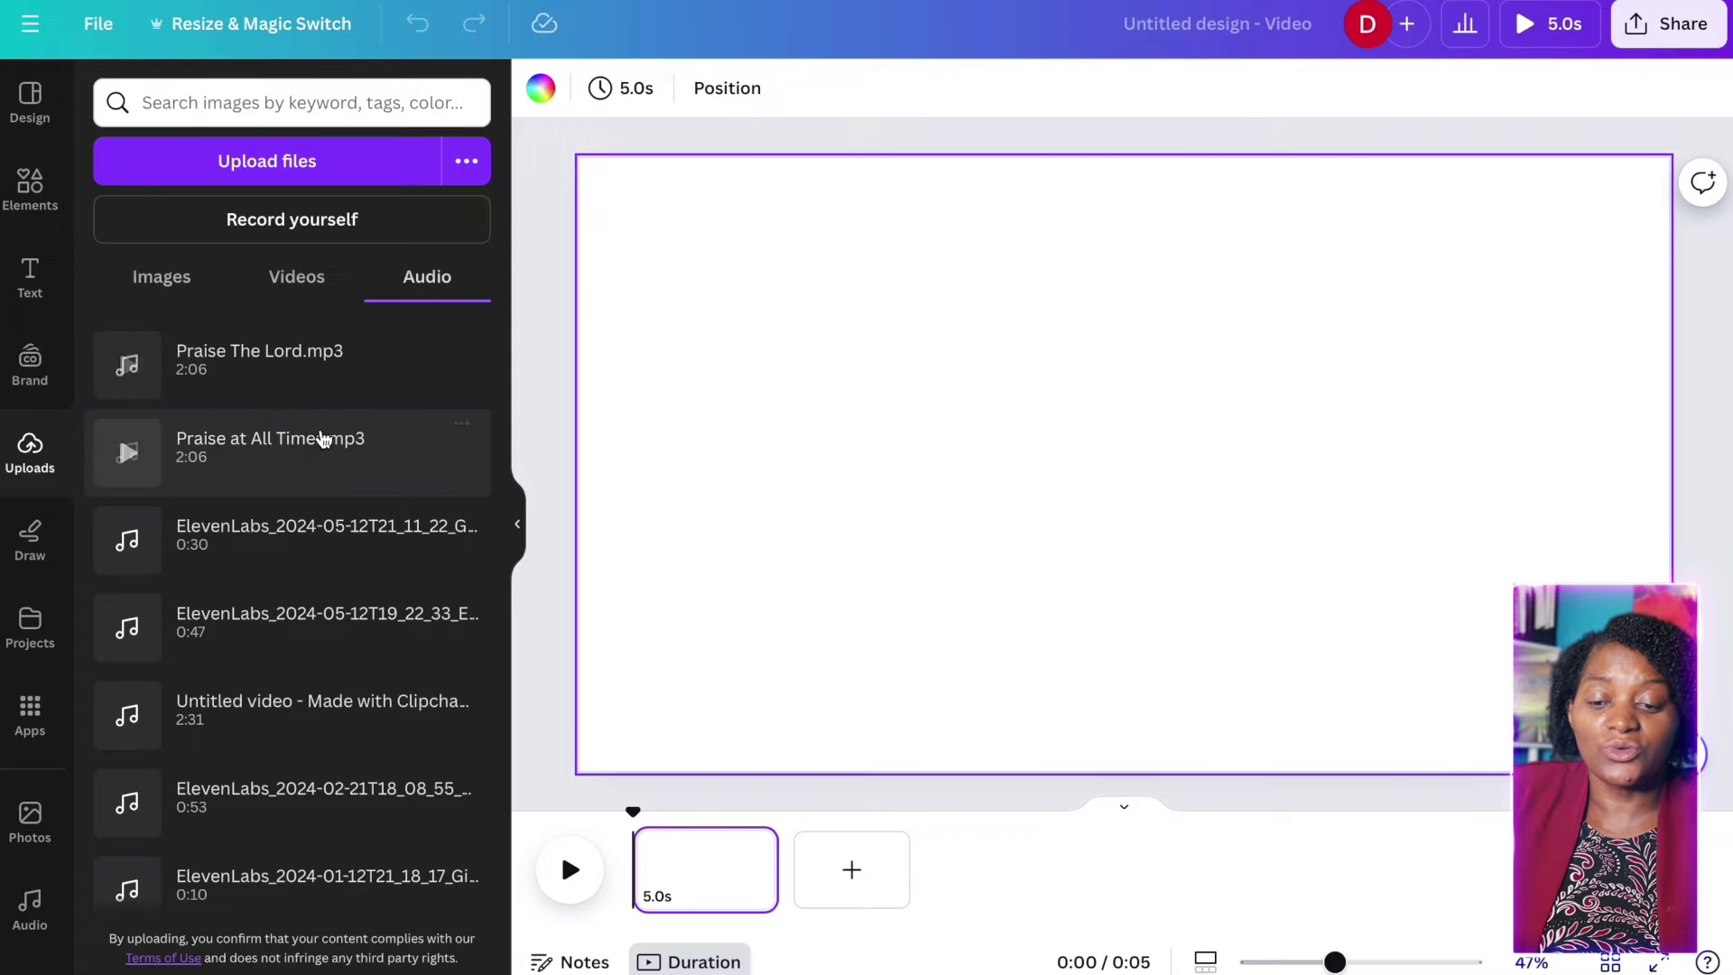
{"action": "left_click_drag", "start_coordinate": [280, 445], "coordinate": [728, 919]}
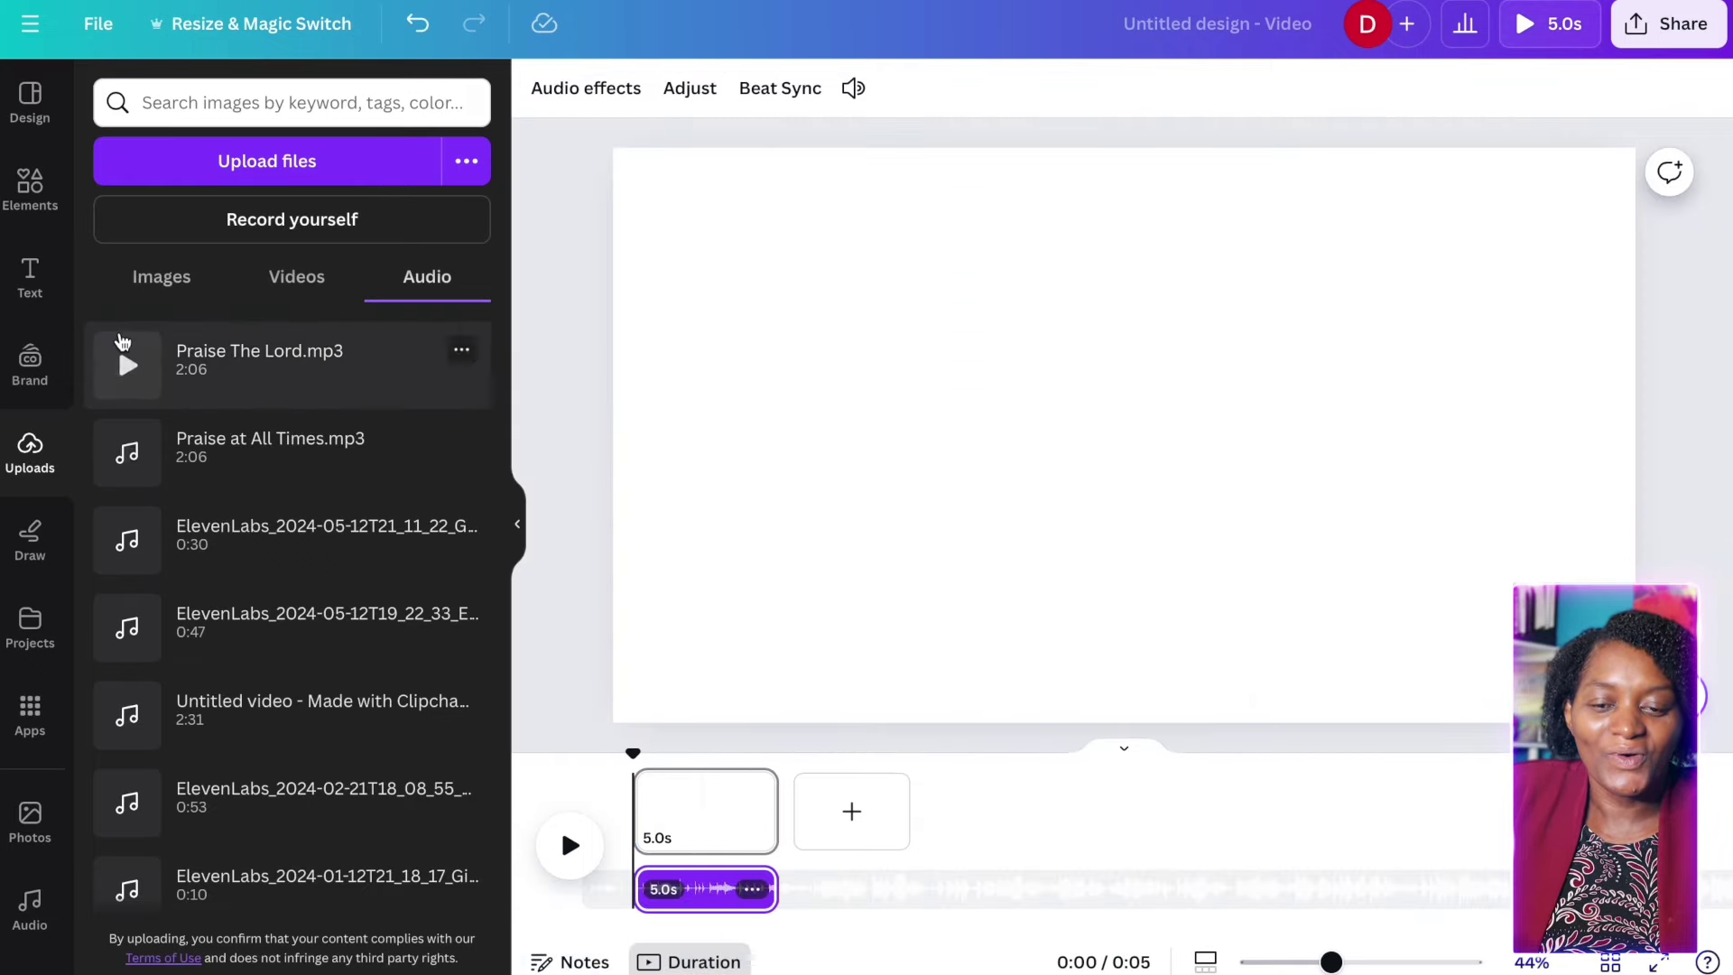
Search stock elements for 'children dancing' and filter to video results
{"action": "left_click", "coordinate": [29, 189]}
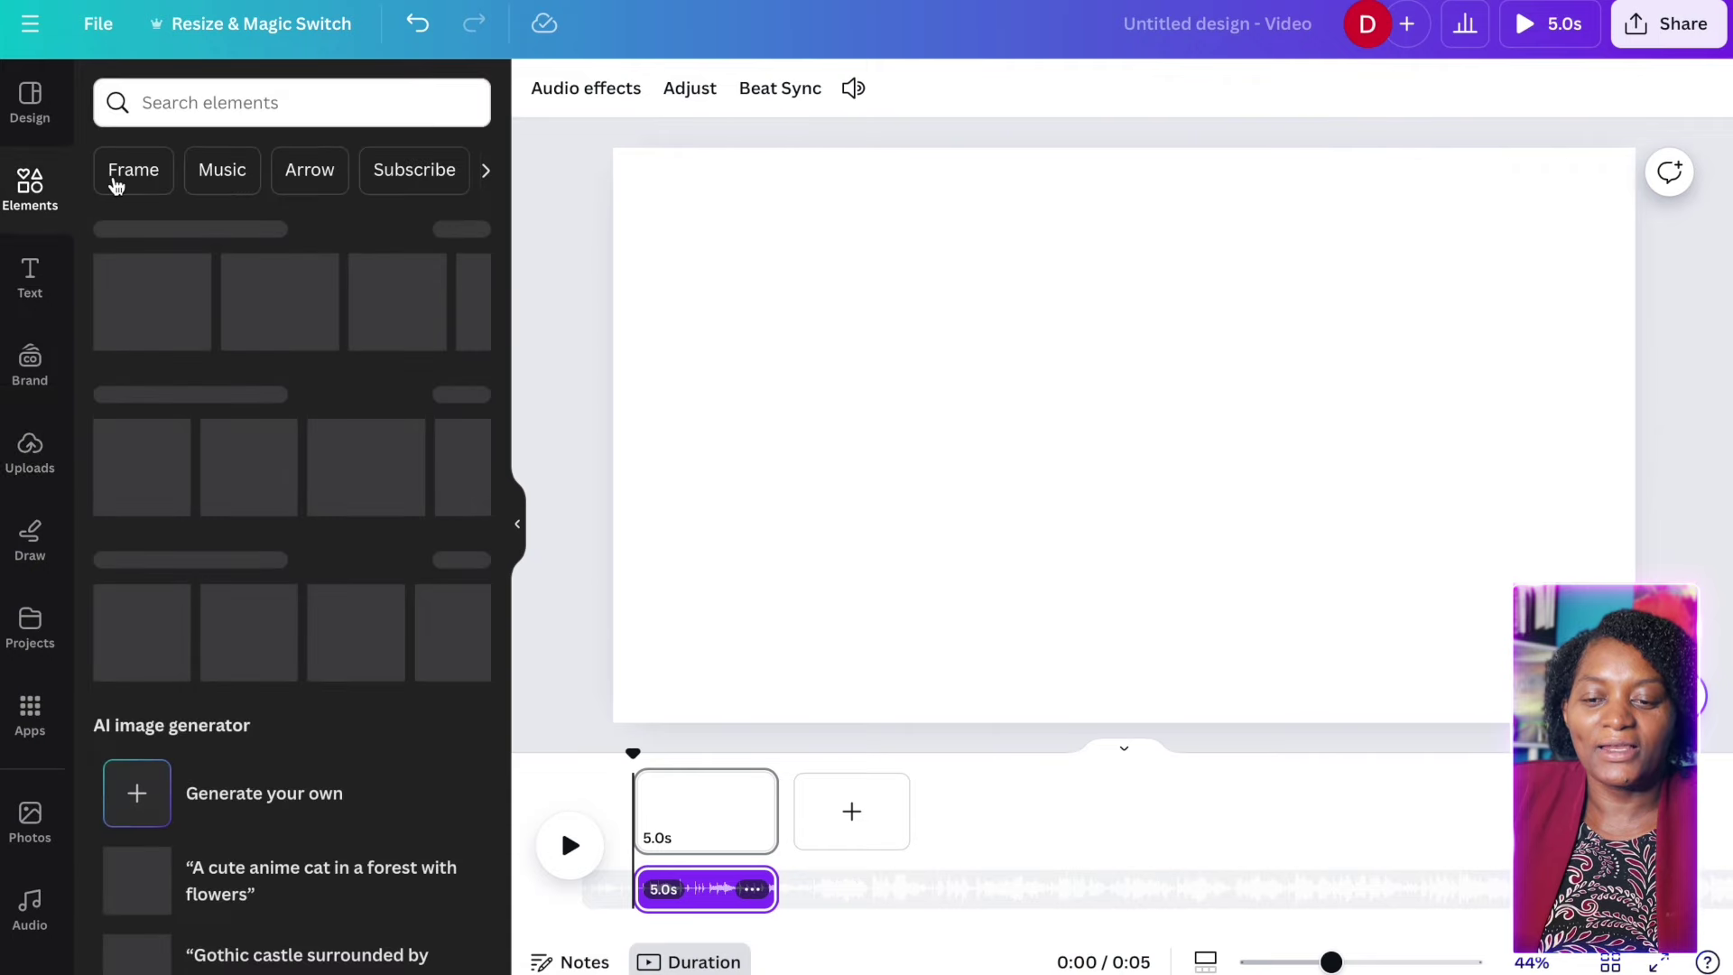
{"action": "left_click", "coordinate": [301, 104]}
{"action": "type", "text": "children dancing"}
{"action": "key", "text": "Return"}
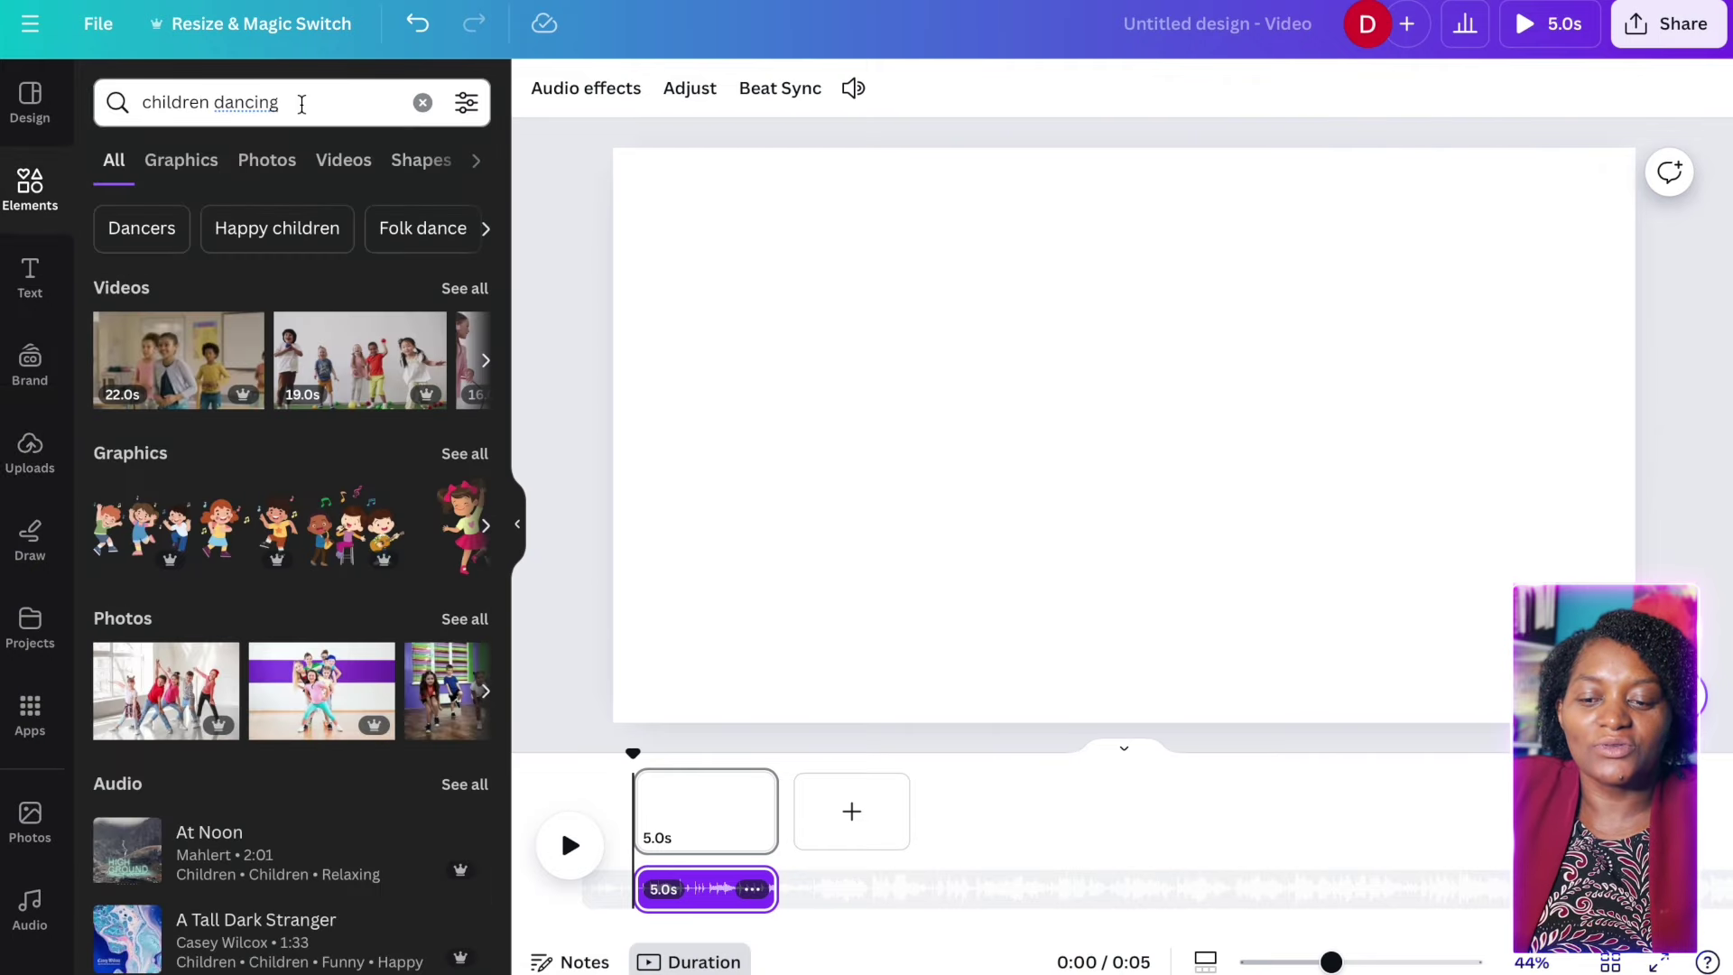
{"action": "left_click", "coordinate": [343, 162]}
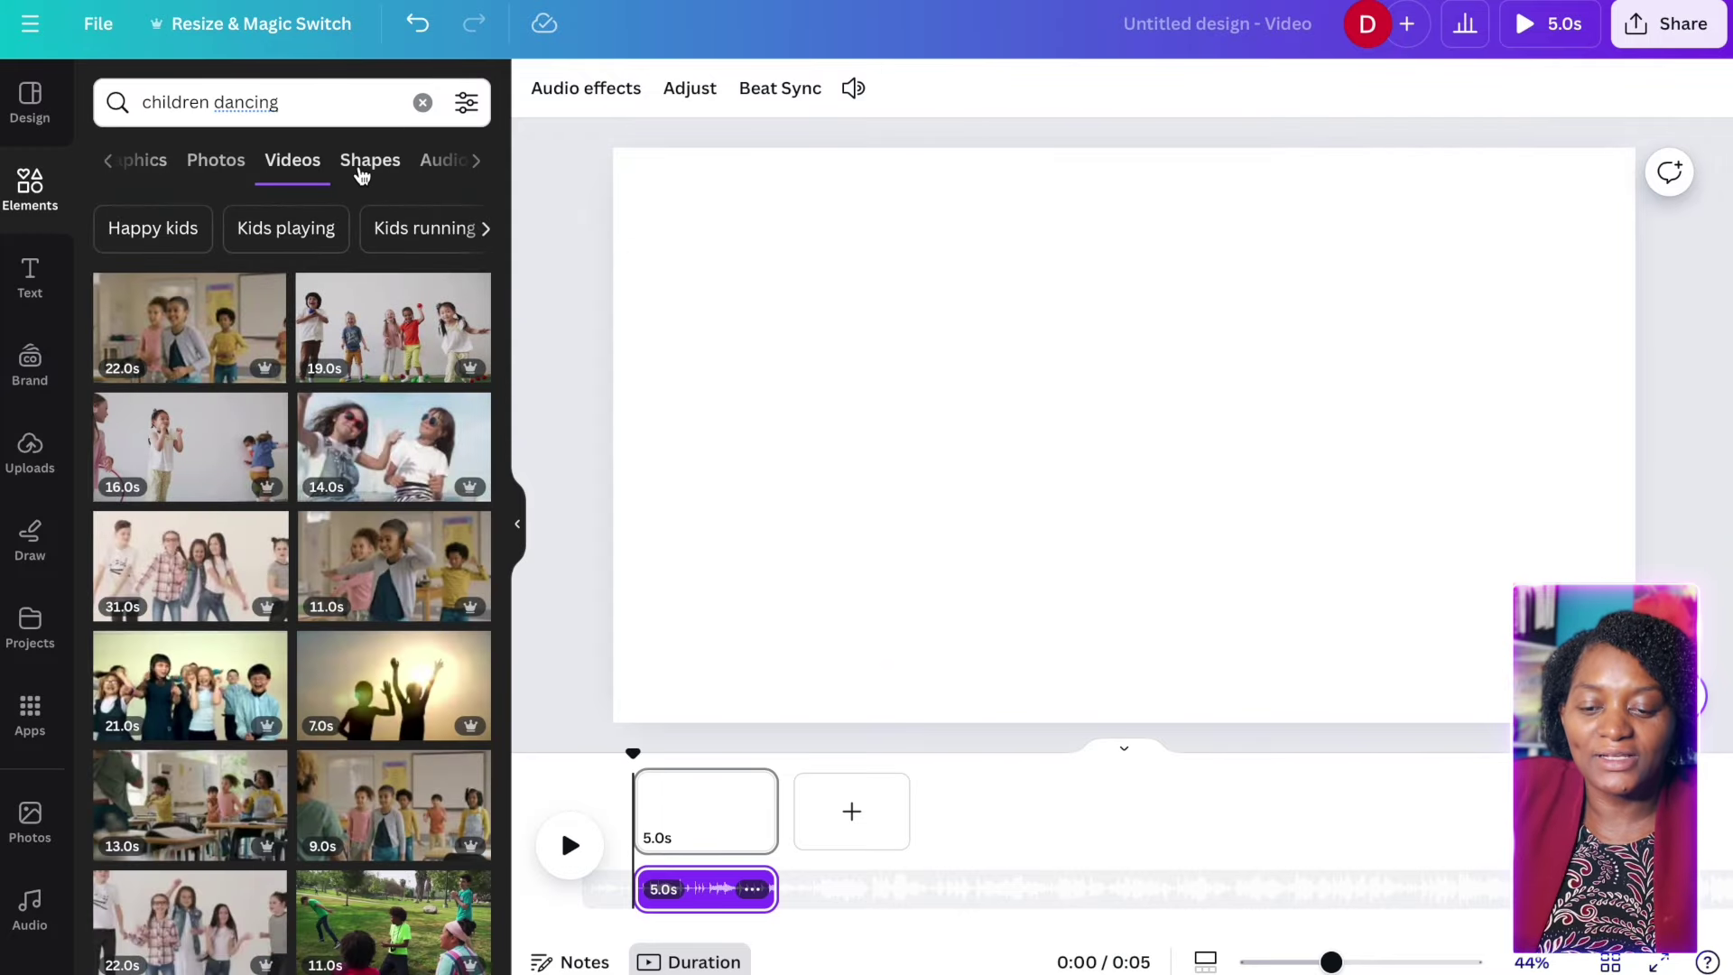
Place a 19.0s clip trimmed to 4.7s, add three pages, and put a 14.0s clip on page two
{"action": "left_click_drag", "start_coordinate": [353, 347], "coordinate": [695, 835]}
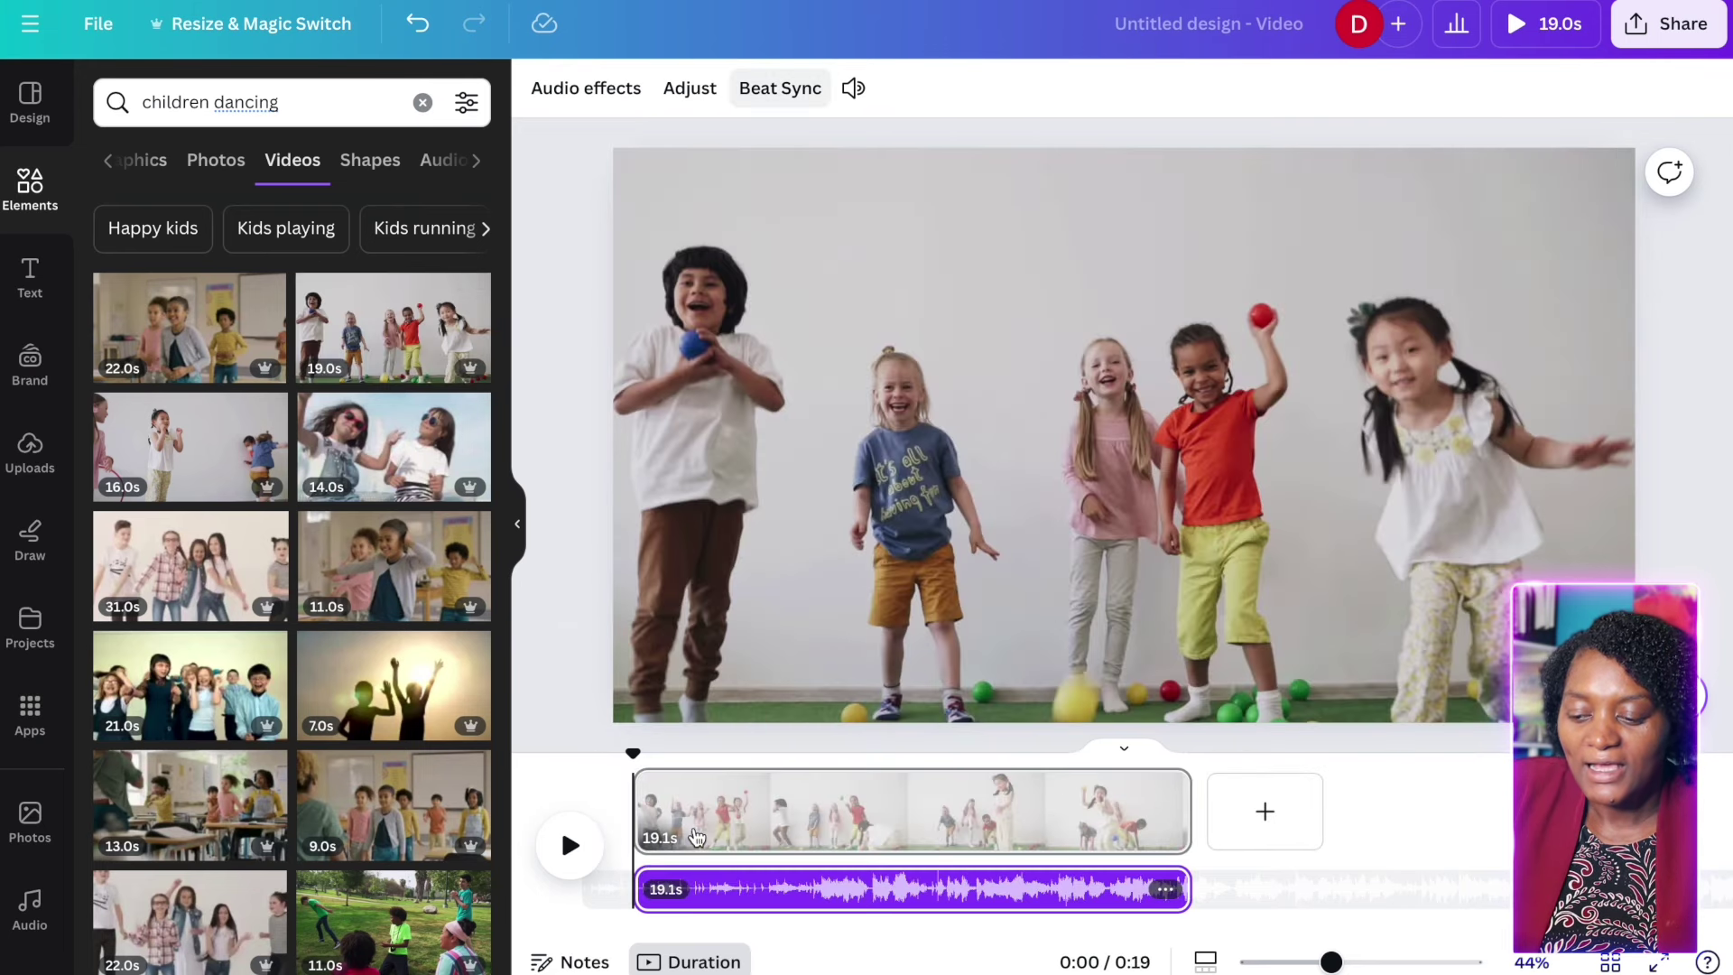
{"action": "left_click_drag", "start_coordinate": [1185, 817], "coordinate": [772, 817]}
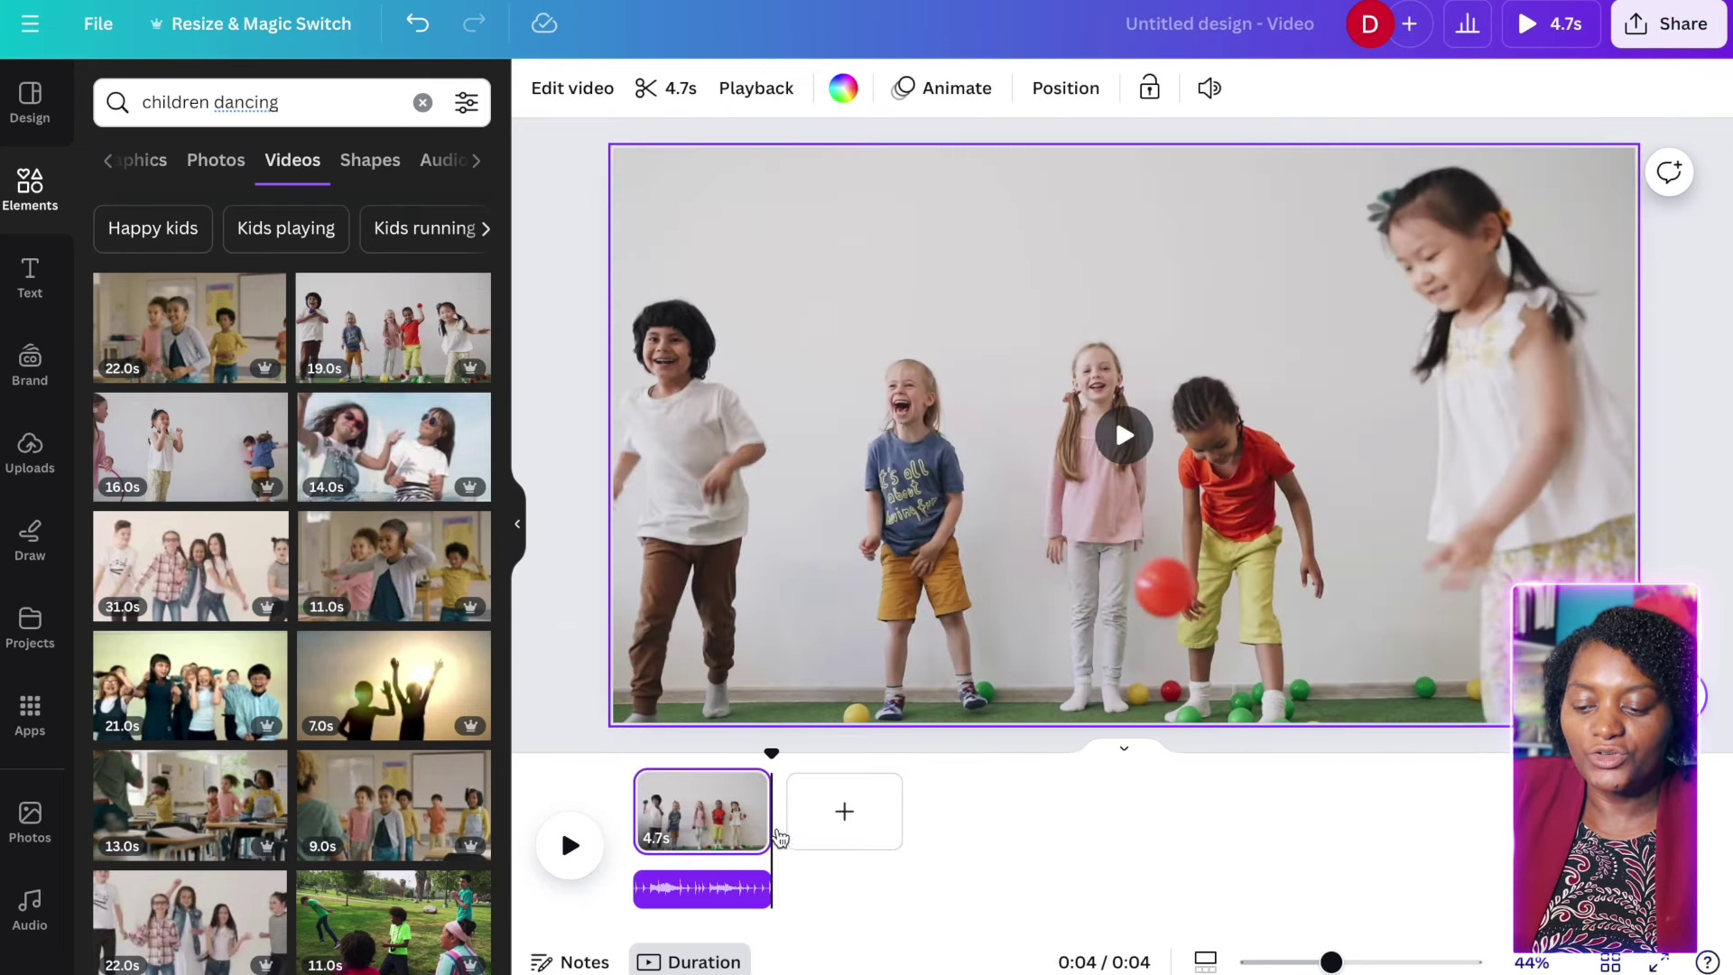
{"action": "left_click", "coordinate": [843, 815]}
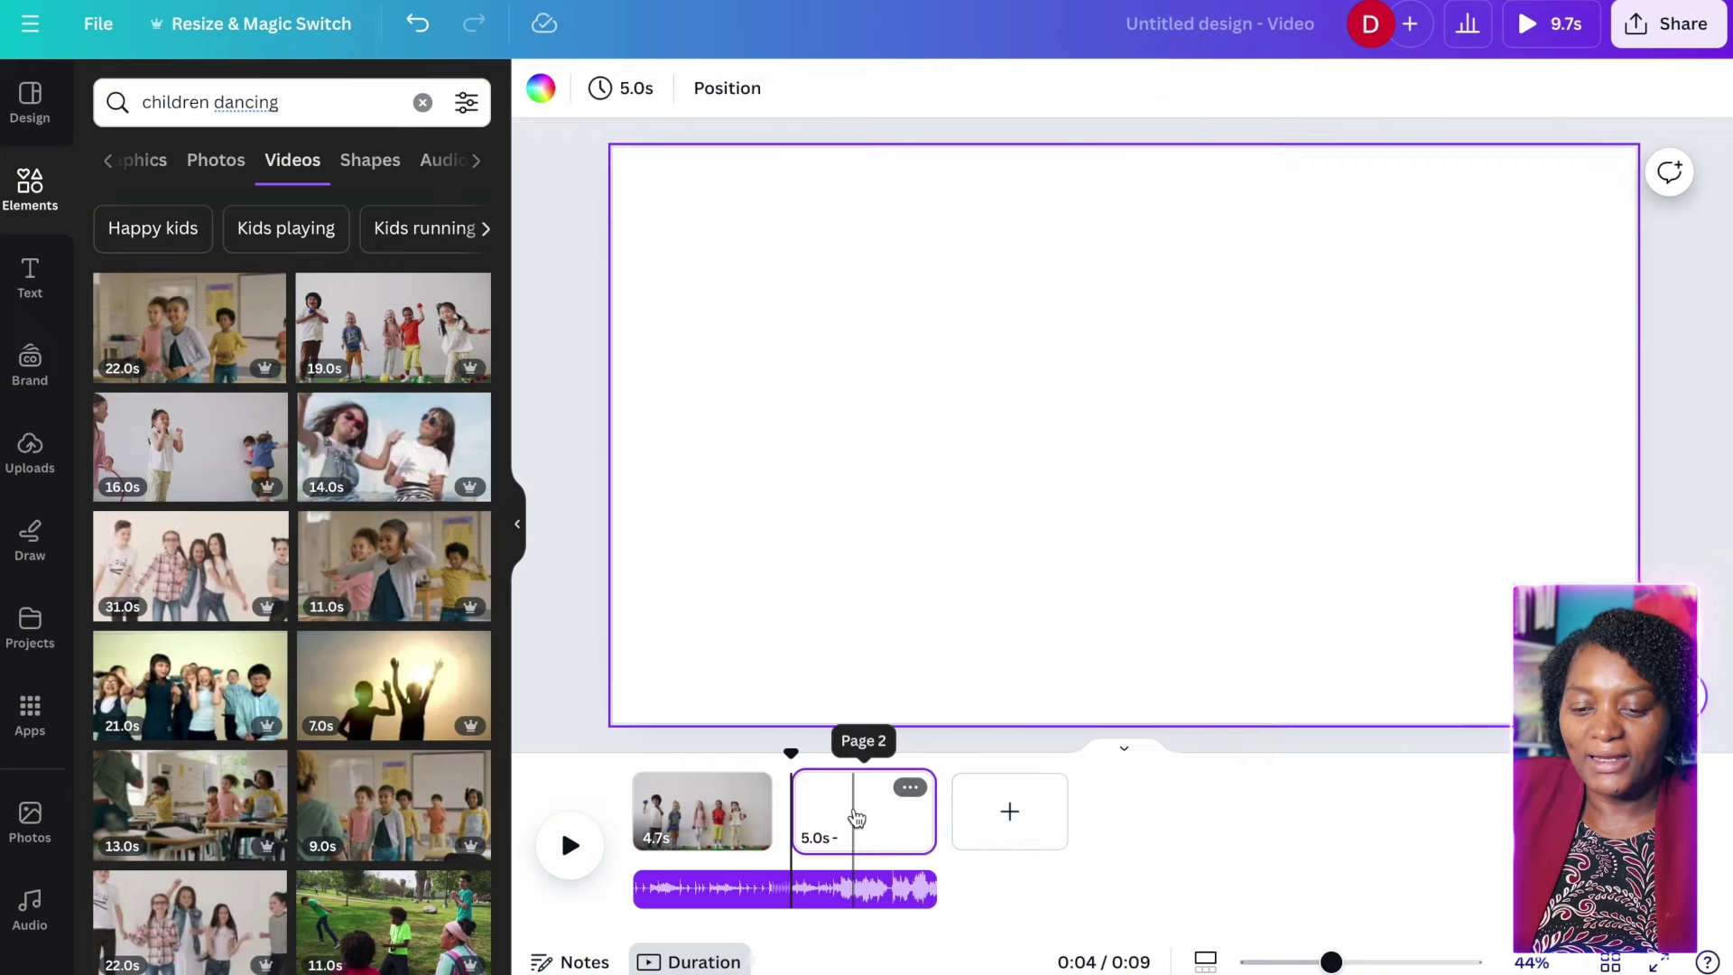
{"action": "left_click", "coordinate": [1001, 827]}
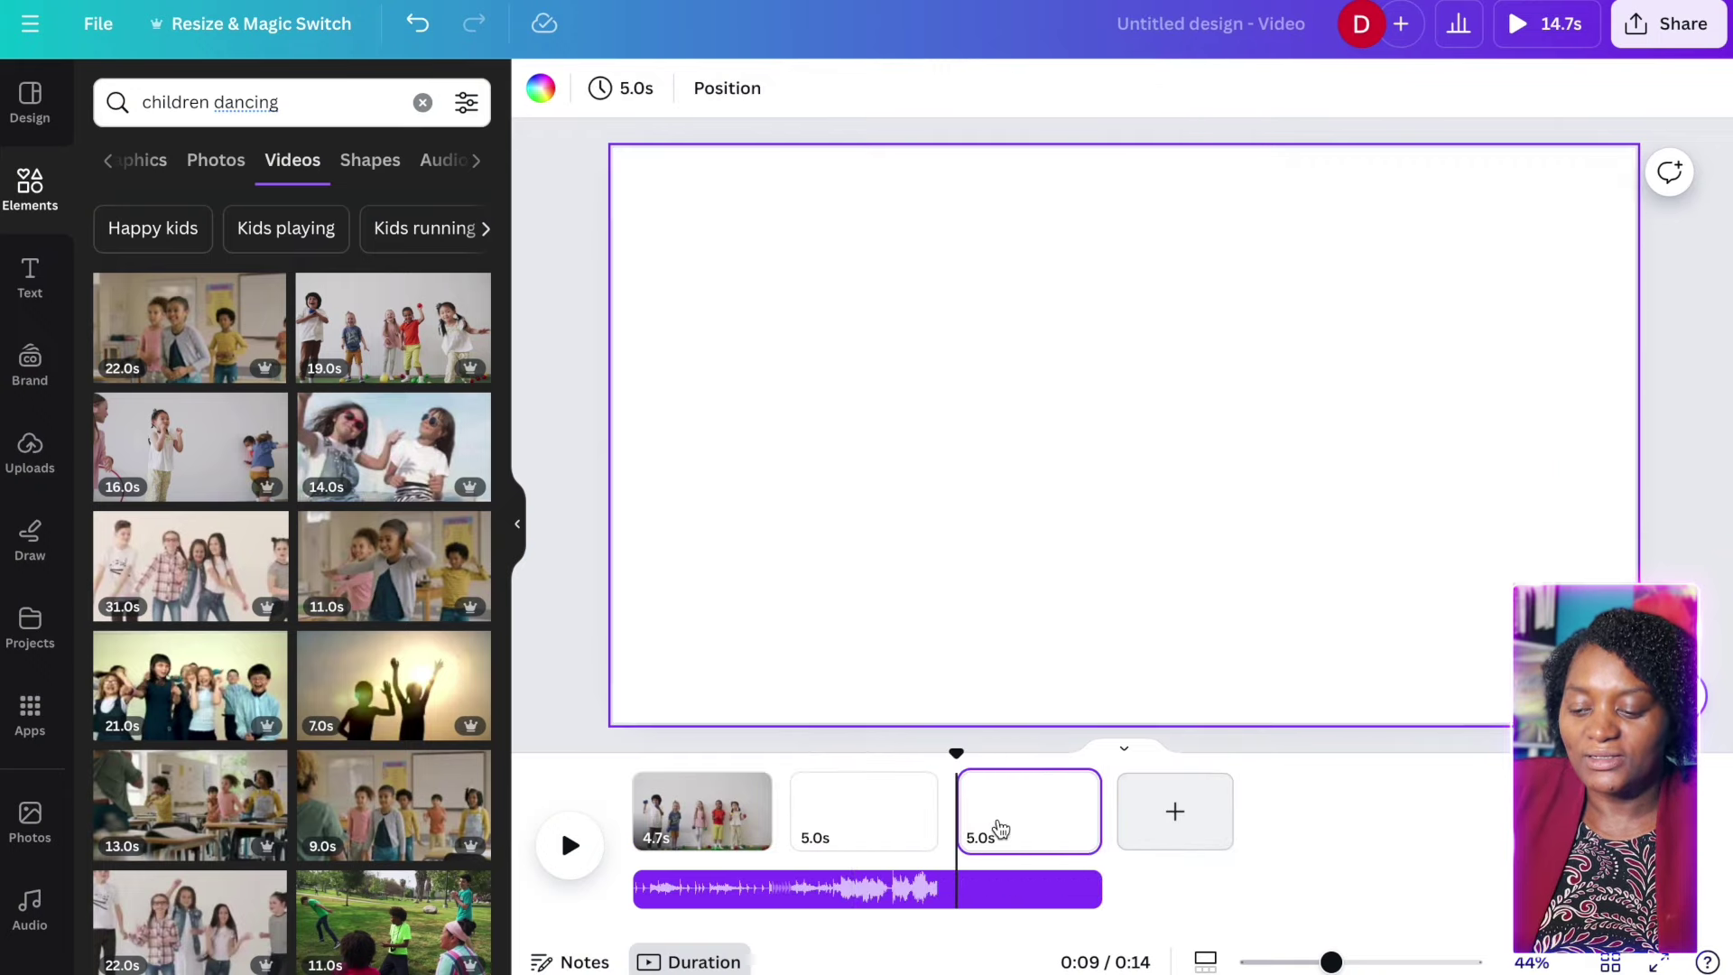
{"action": "left_click", "coordinate": [1170, 815]}
{"action": "left_click_drag", "start_coordinate": [373, 456], "coordinate": [853, 842]}
{"action": "scroll", "coordinate": [370, 674], "scroll_direction": "down", "scroll_amount": 3}
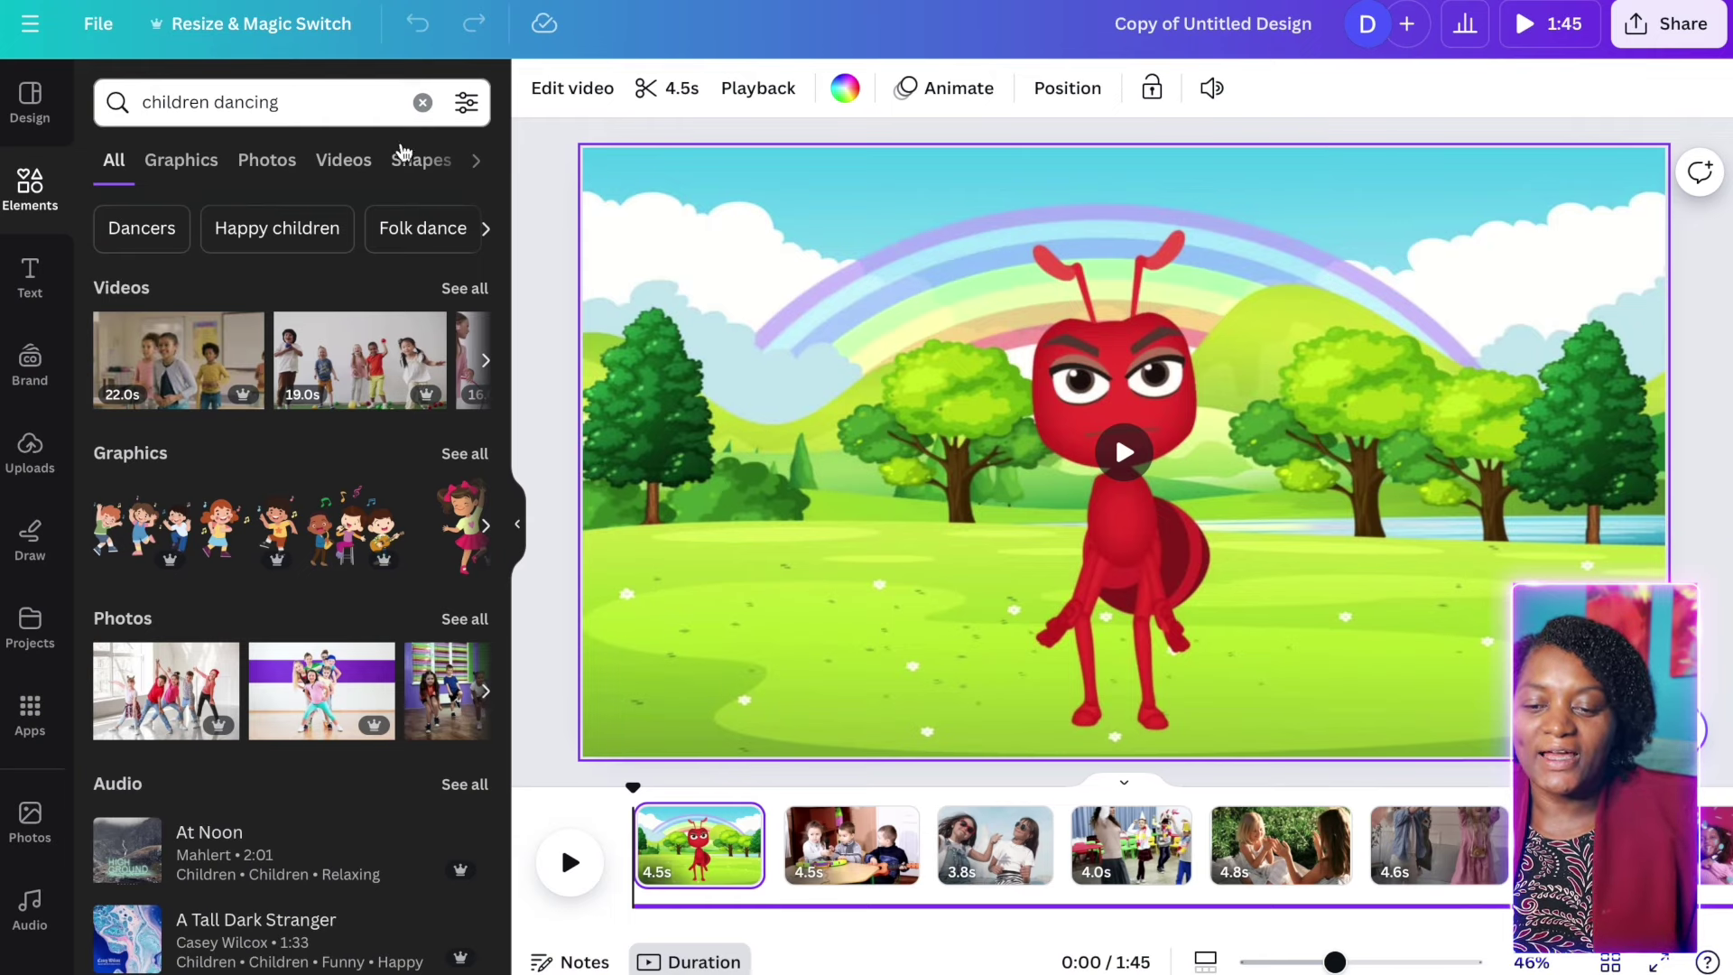
Trim the first clip to 4.5 seconds and give the second clip the Sleek animation
{"action": "left_click", "coordinate": [340, 184]}
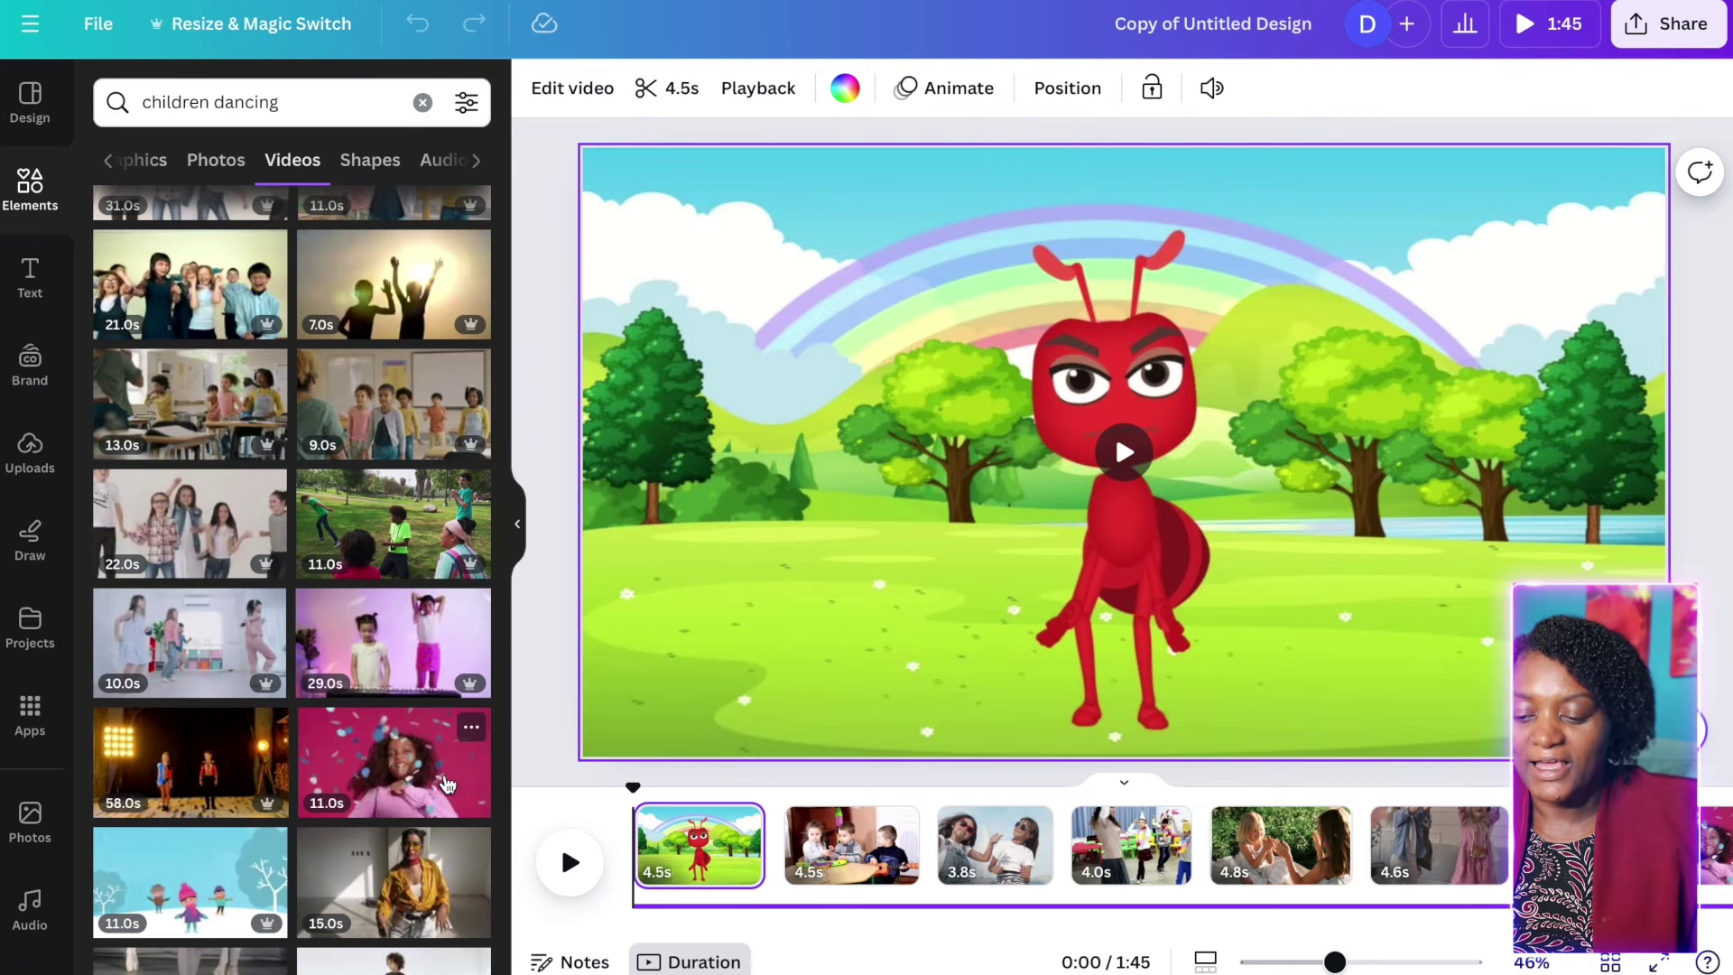
{"action": "left_click_drag", "start_coordinate": [771, 871], "coordinate": [1143, 819]}
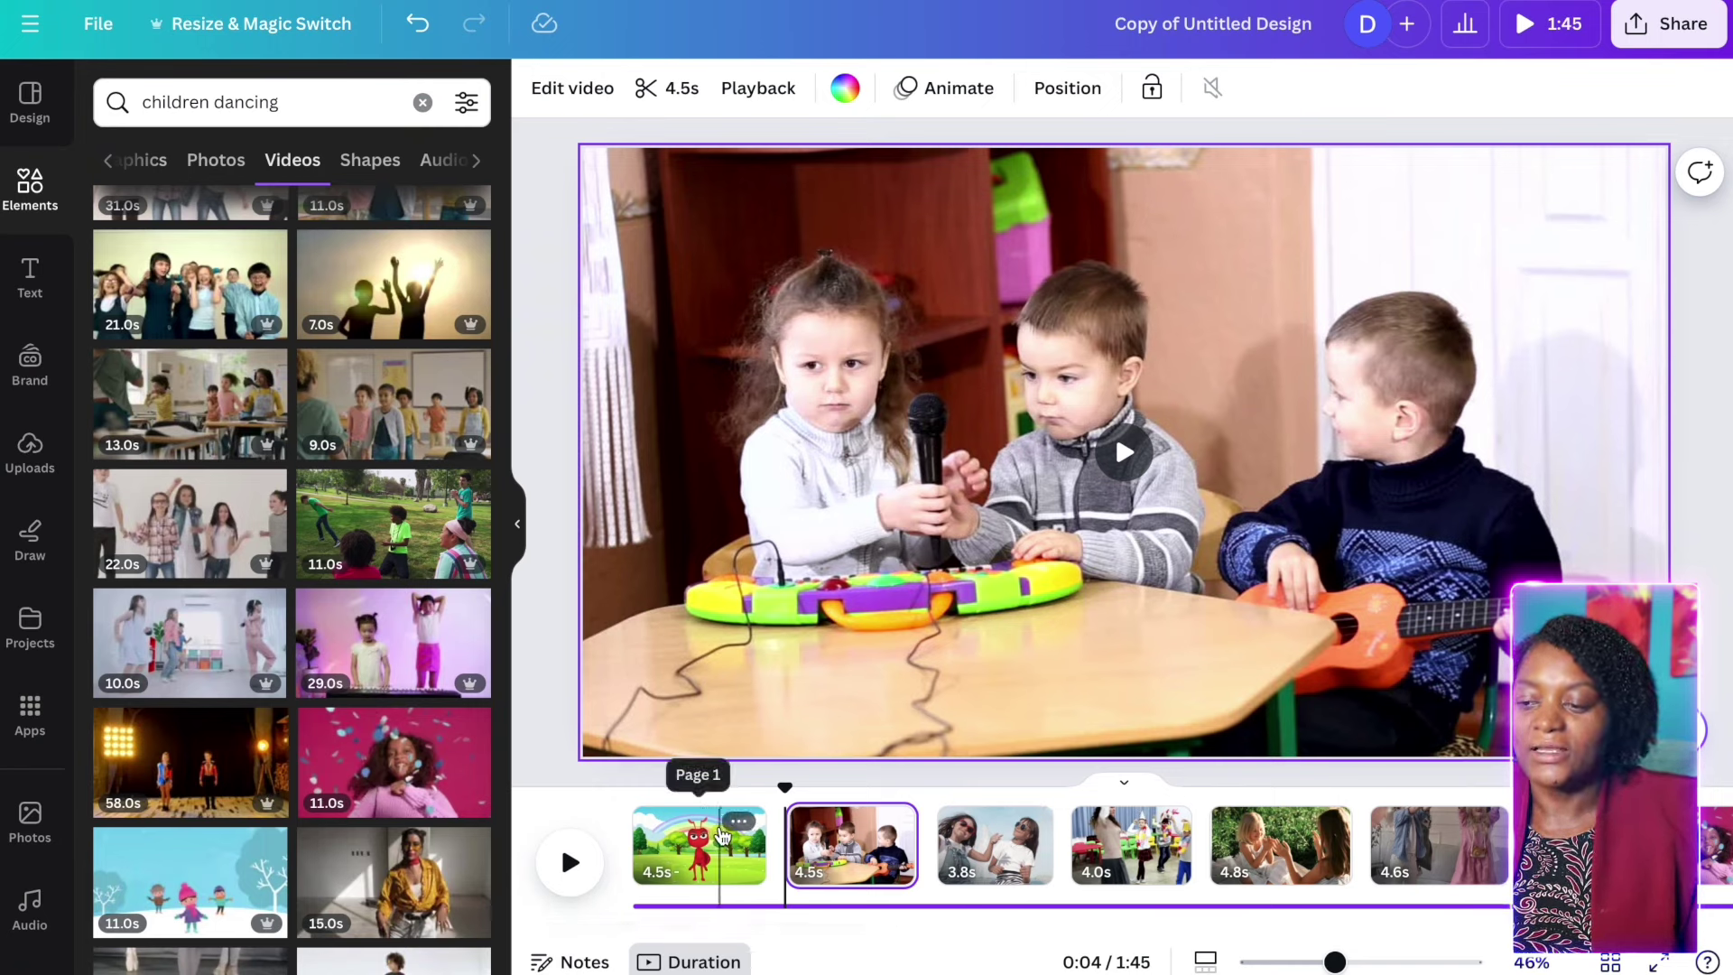
{"action": "left_click", "coordinate": [862, 841]}
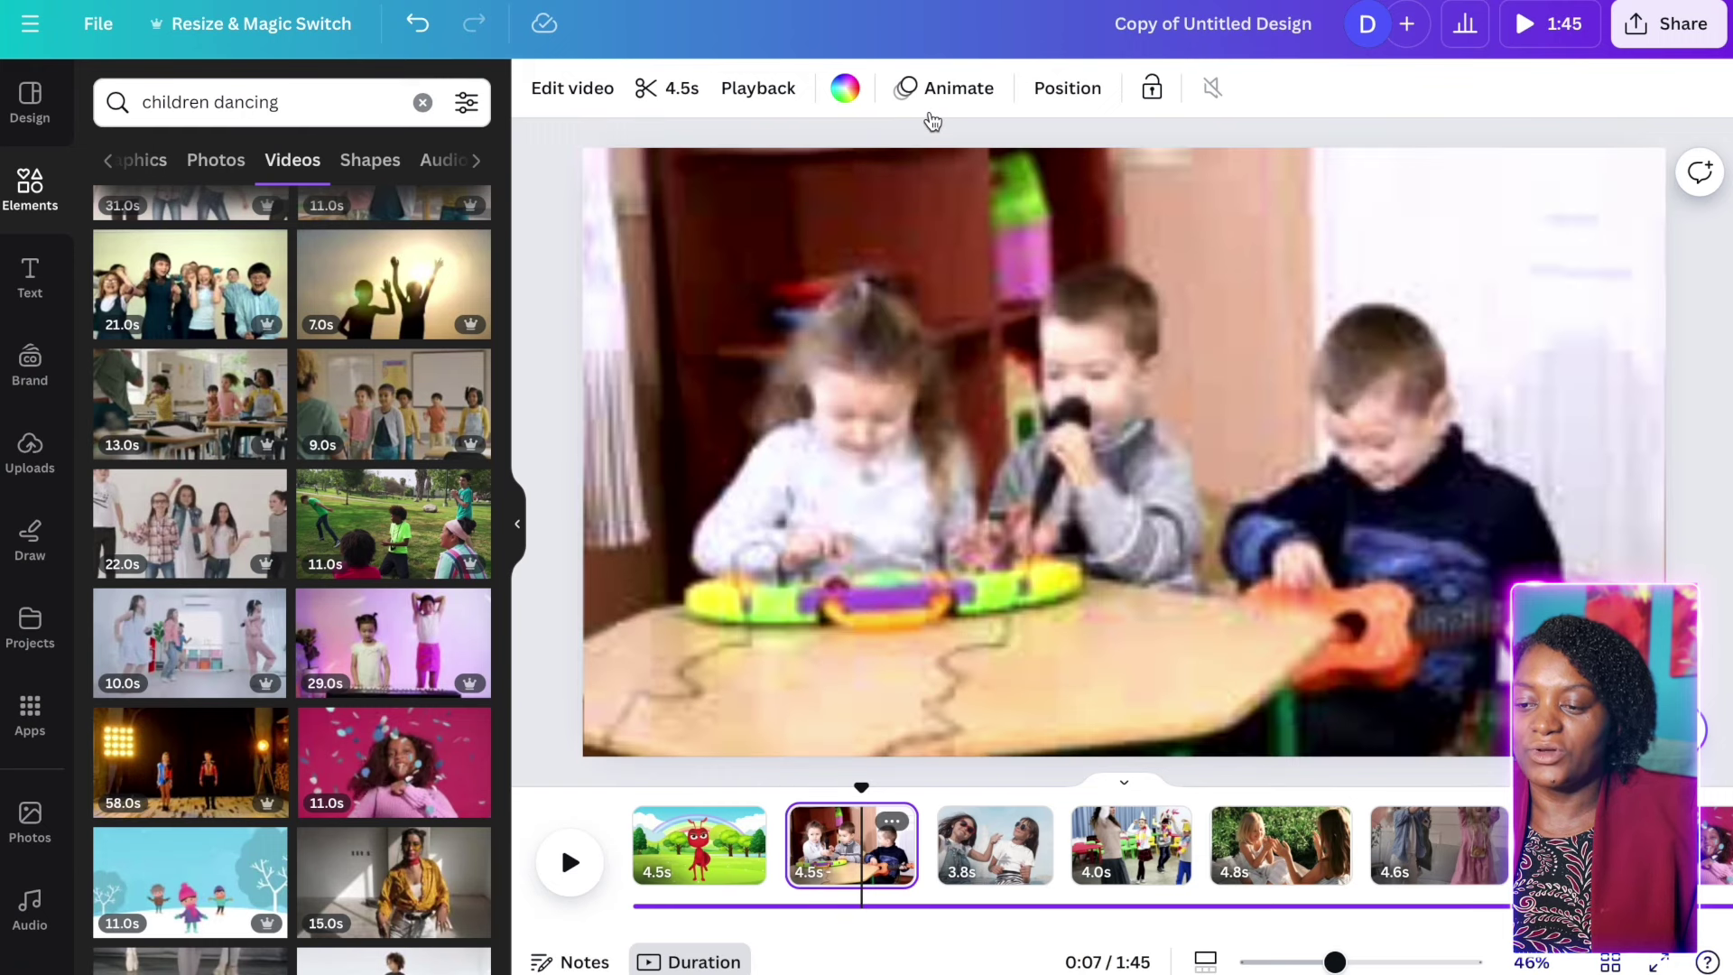
{"action": "left_click", "coordinate": [947, 94]}
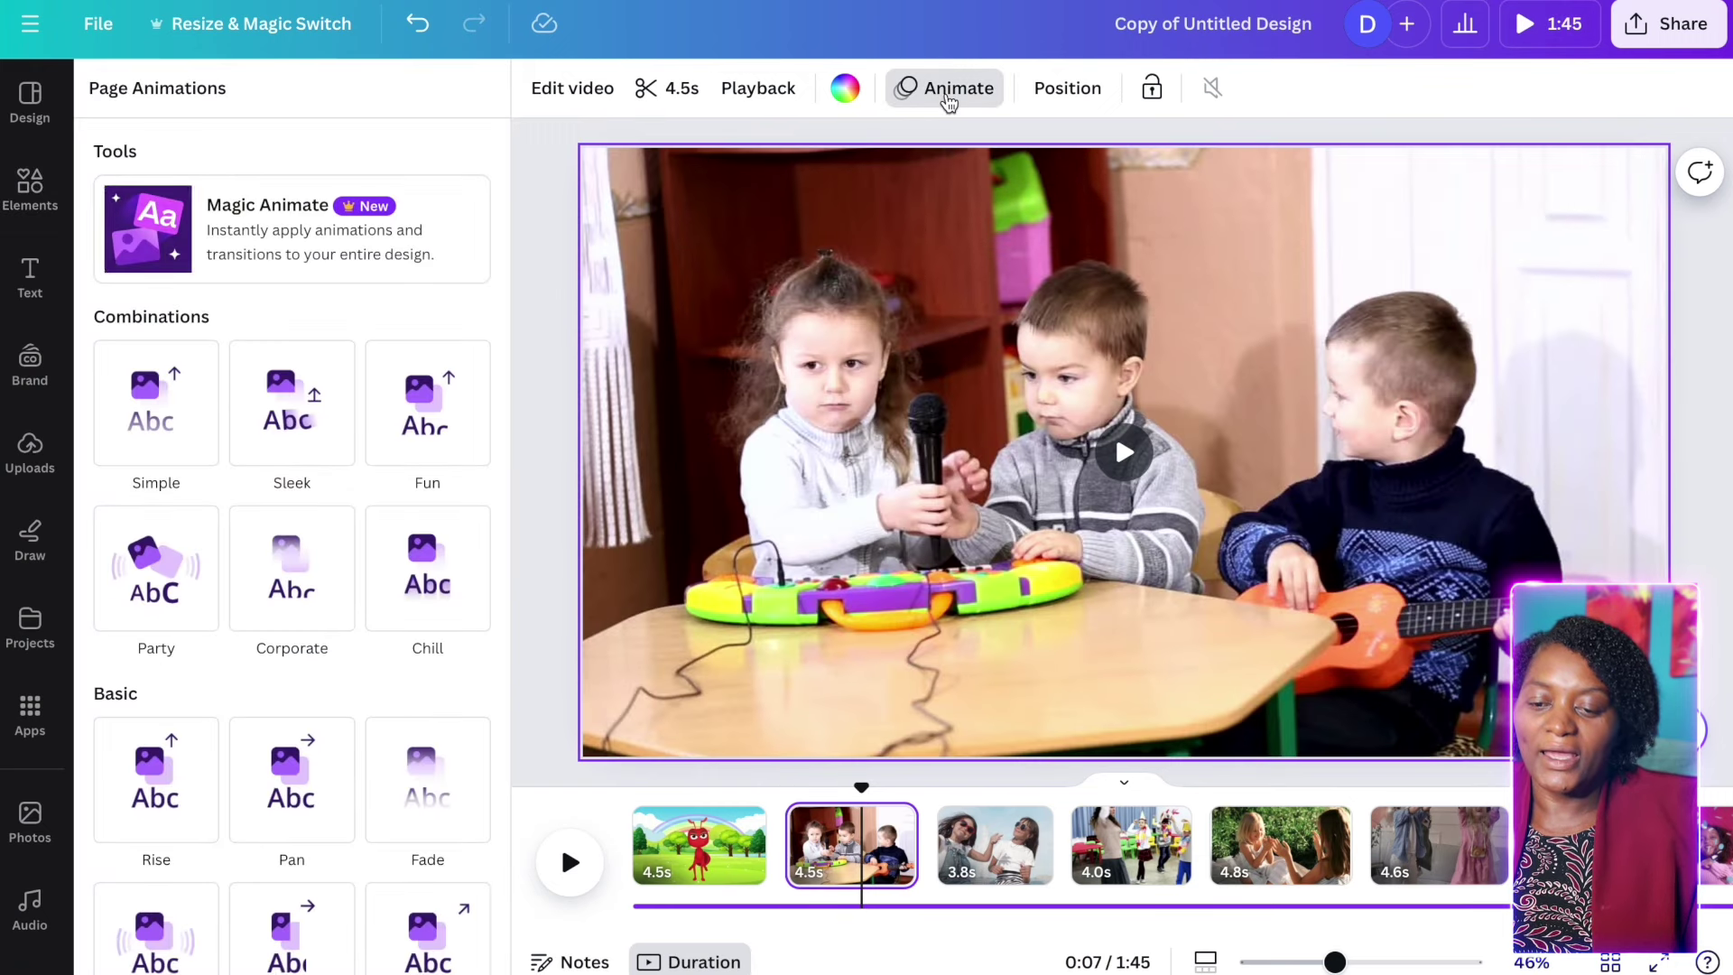
{"action": "left_click", "coordinate": [291, 408]}
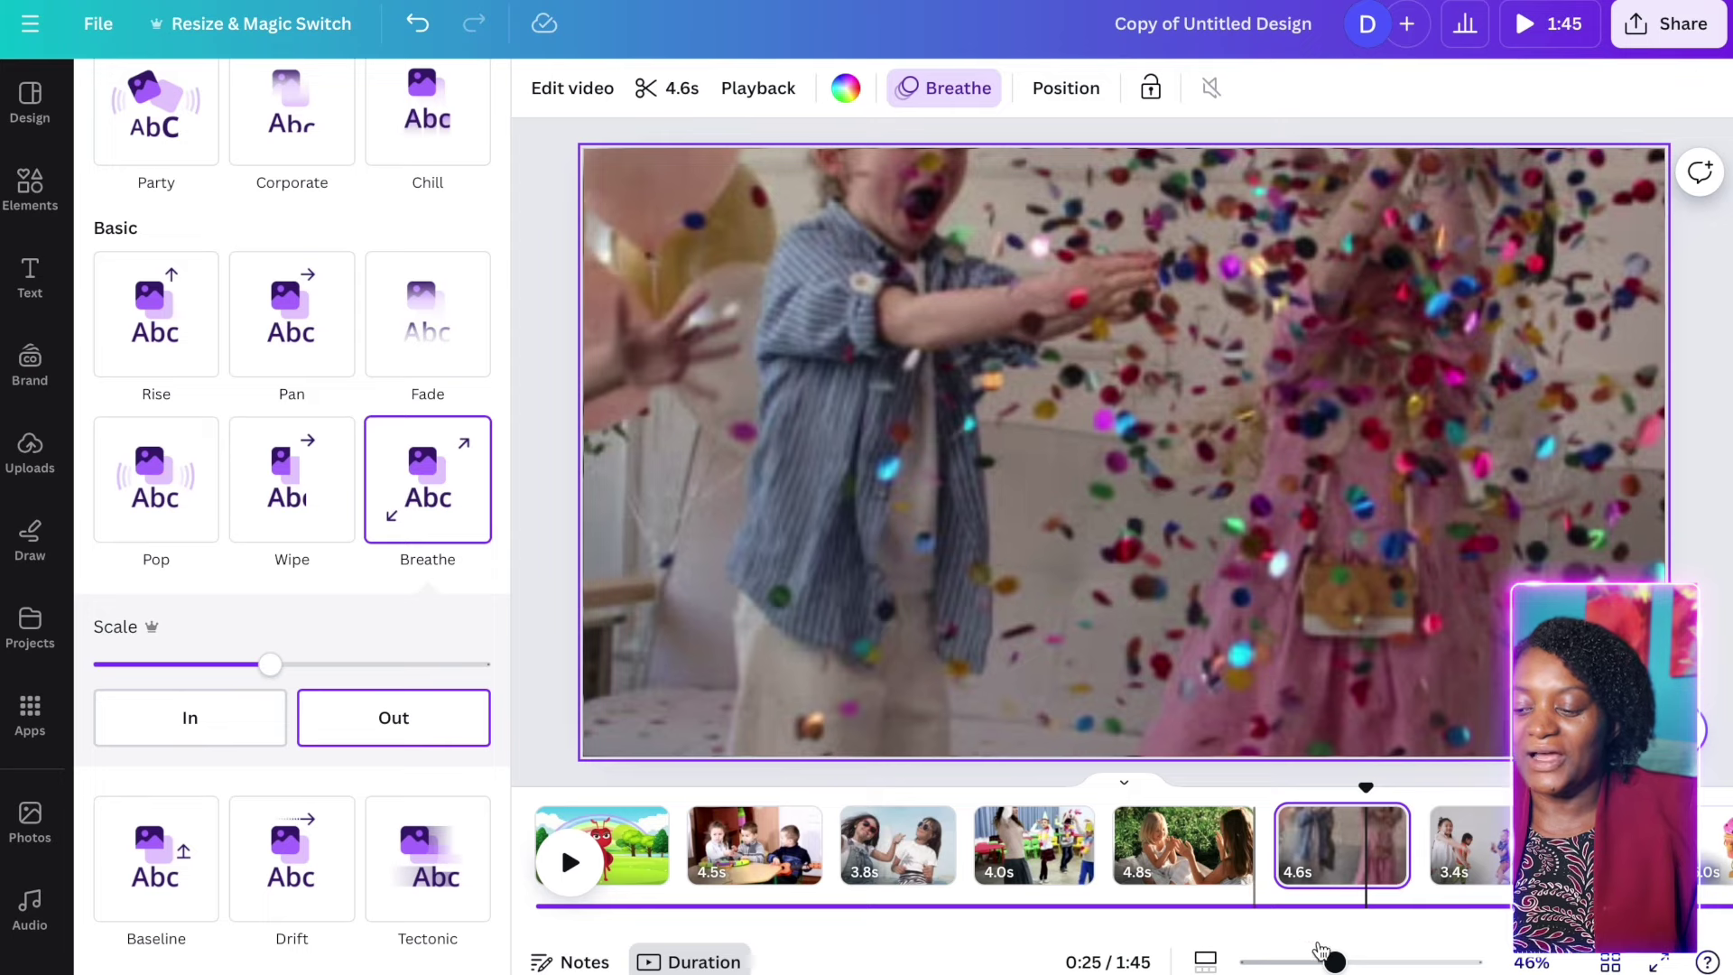
Open the MP4 download settings for the 22-page video
{"action": "scroll", "coordinate": [1342, 858], "scroll_direction": "right", "scroll_amount": 4}
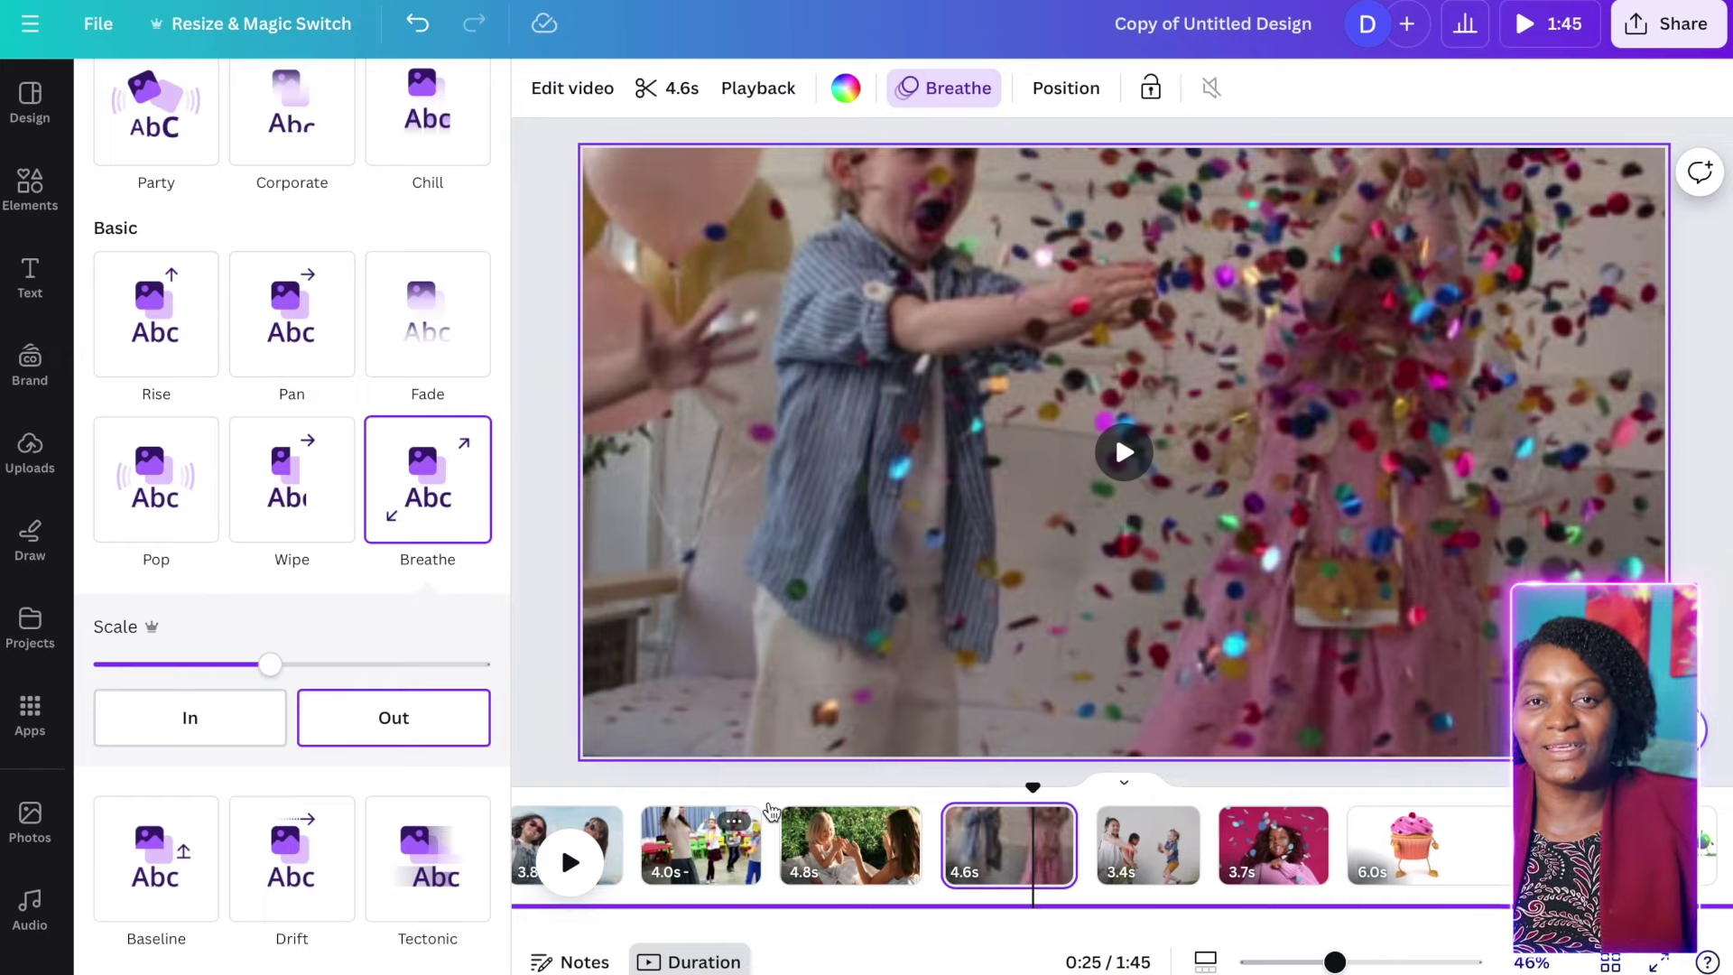
{"action": "left_click", "coordinate": [787, 826]}
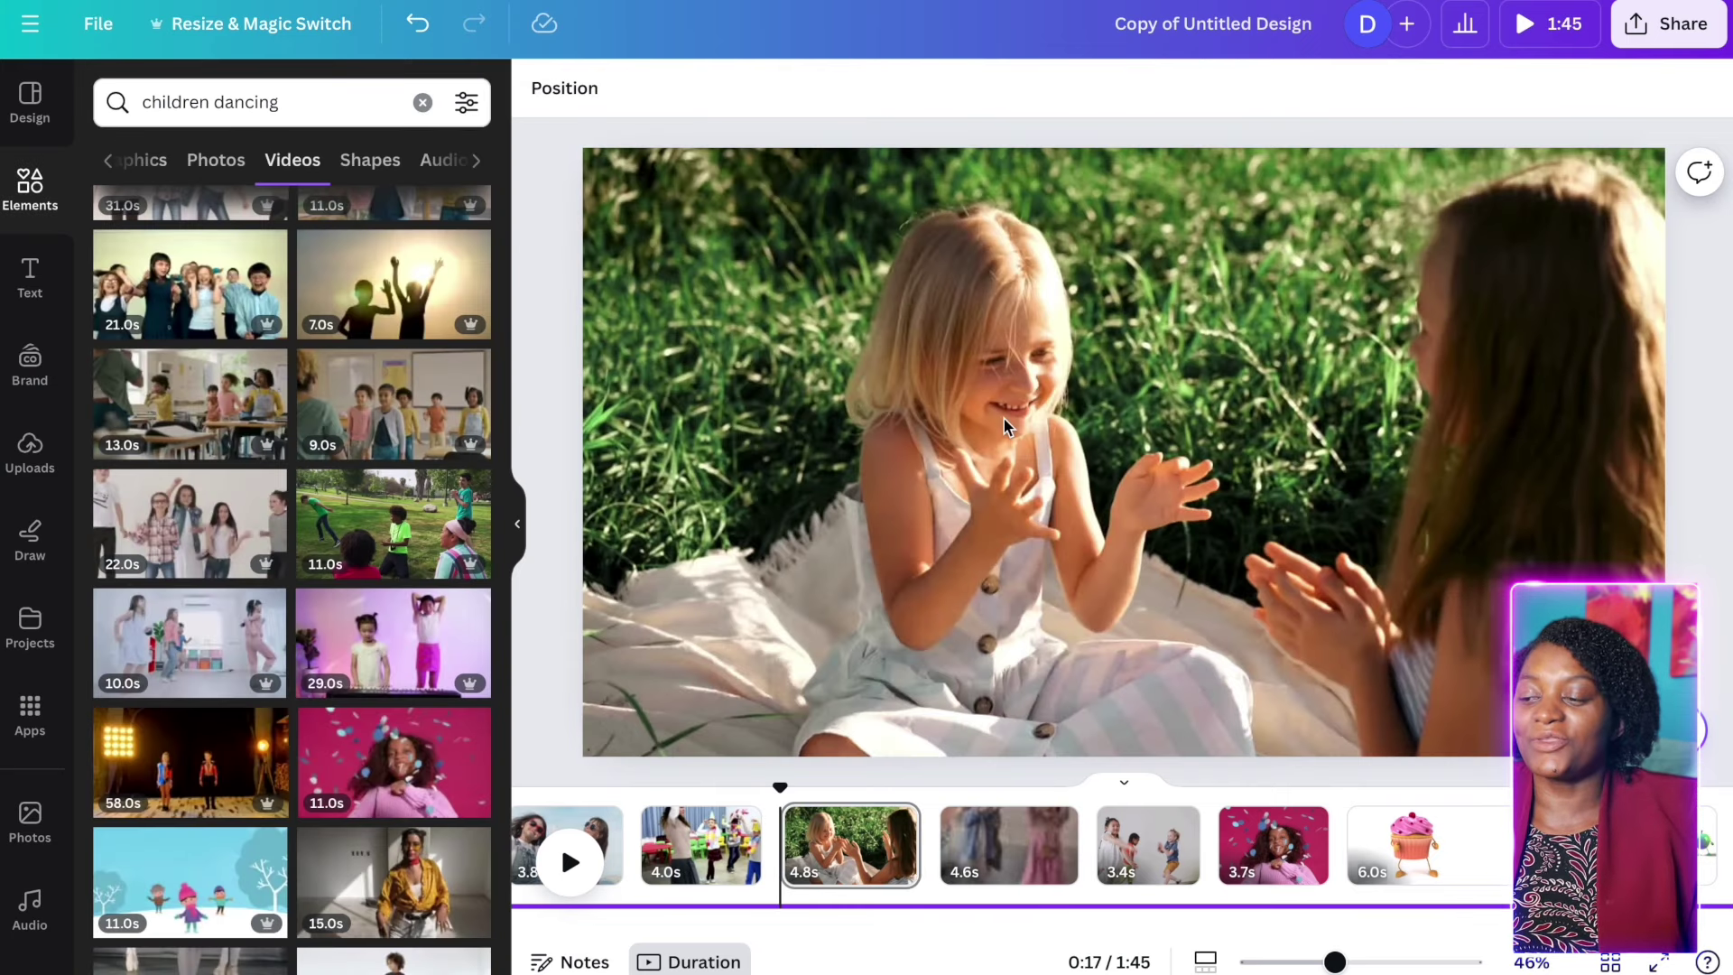
{"action": "left_click", "coordinate": [1663, 27]}
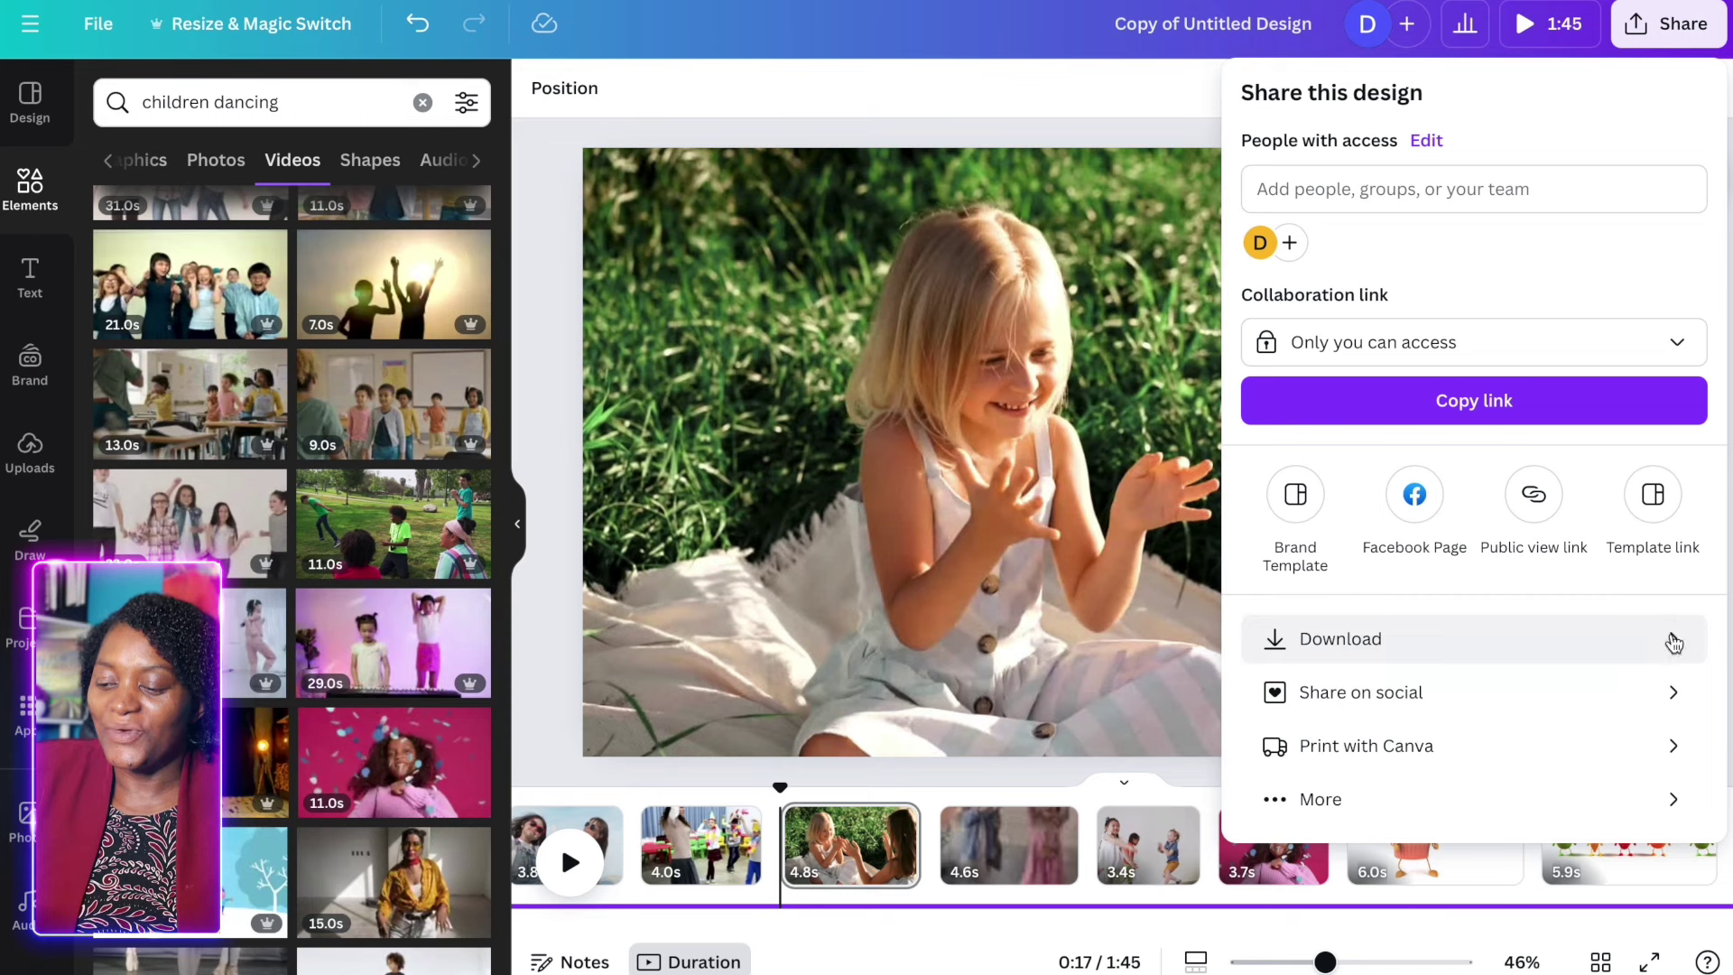
{"action": "left_click", "coordinate": [1671, 640]}
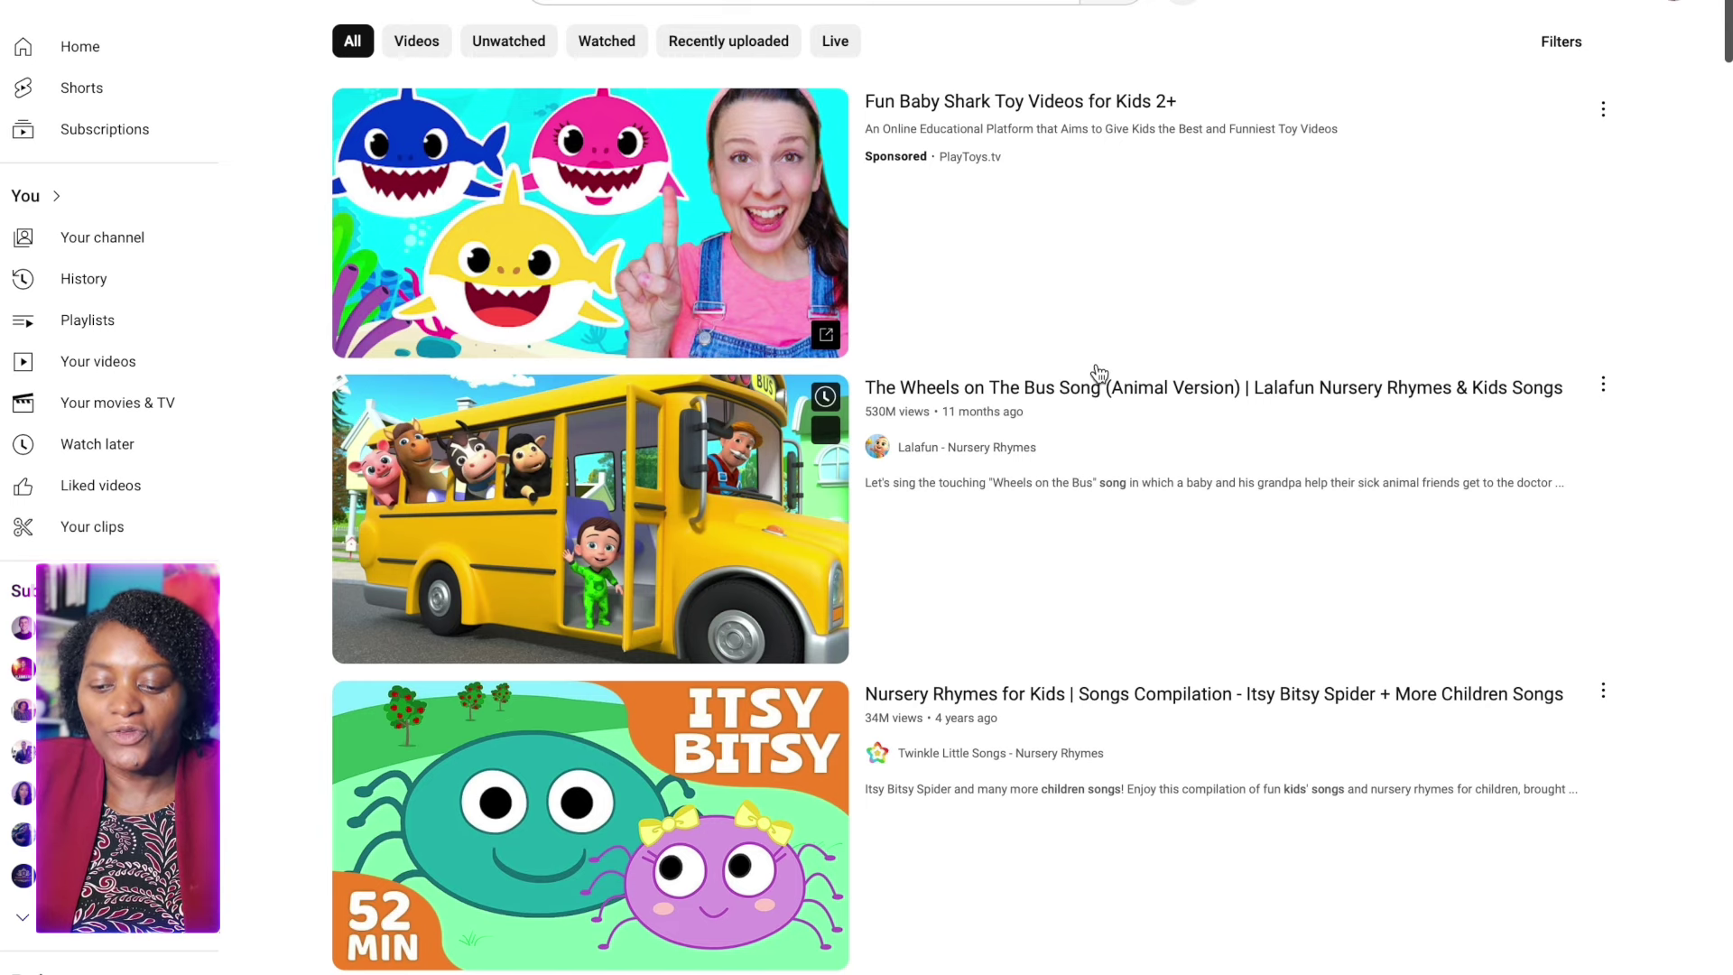
Scroll through the YouTube children's nursery-rhyme results
{"action": "scroll", "coordinate": [999, 528], "scroll_direction": "down", "scroll_amount": 1}
{"action": "scroll", "coordinate": [999, 524], "scroll_direction": "up", "scroll_amount": 1}
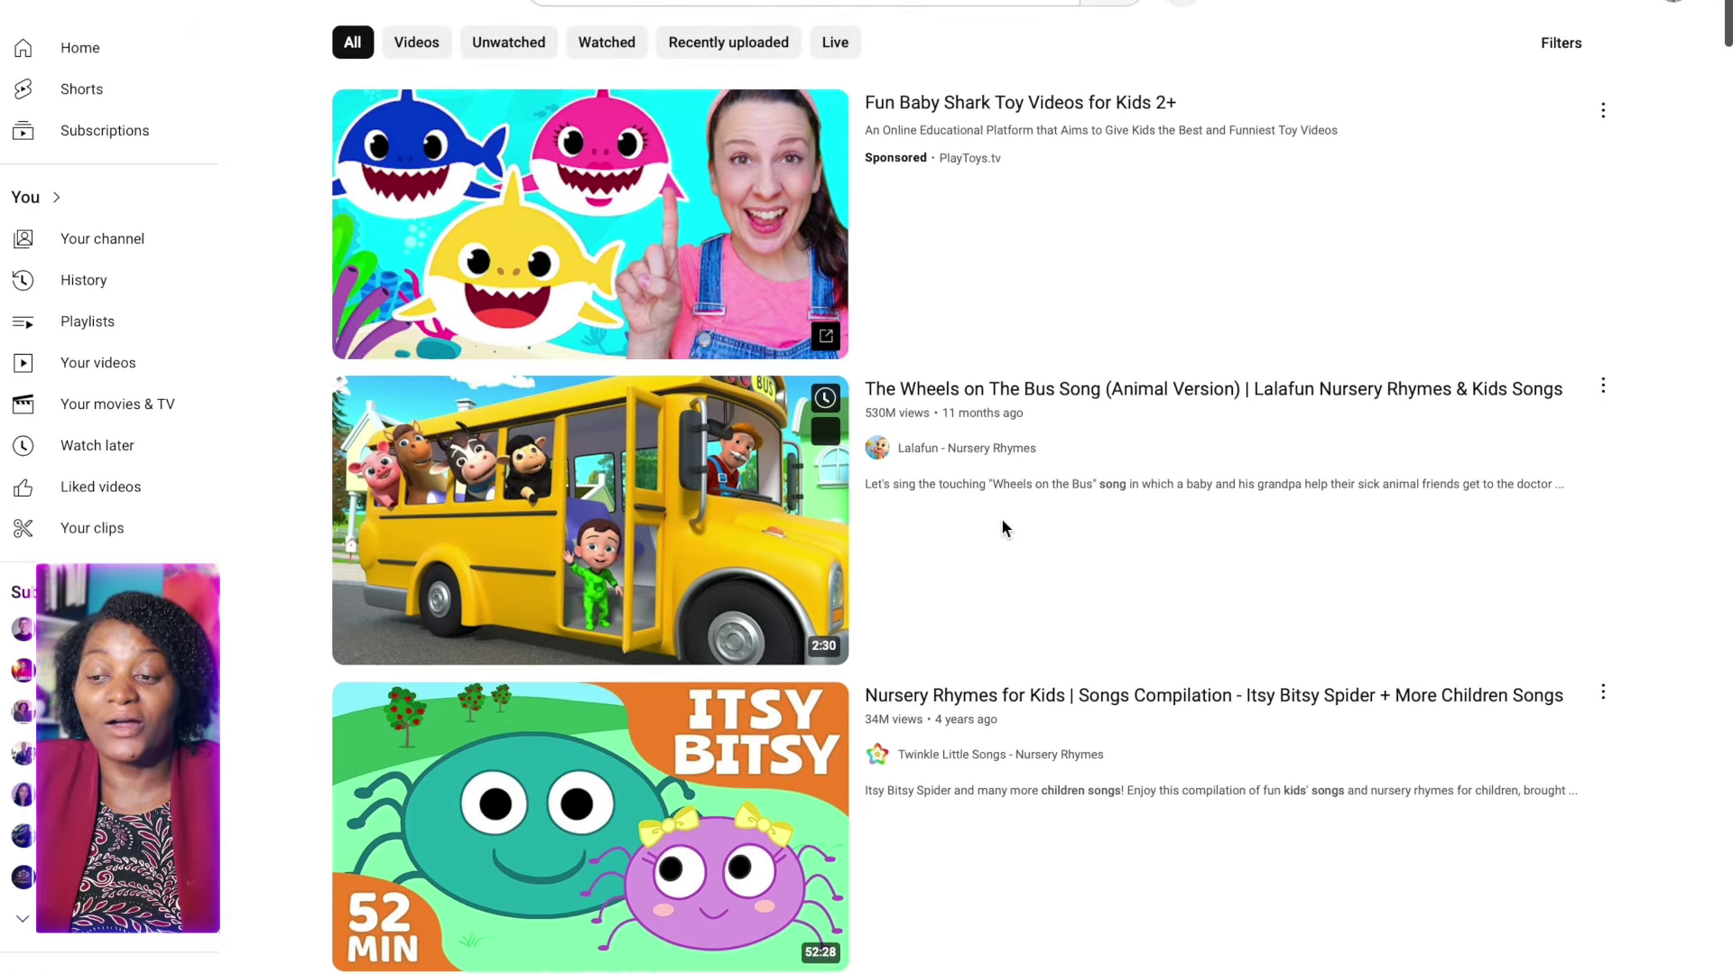
{"action": "scroll", "coordinate": [1071, 436], "scroll_direction": "down", "scroll_amount": 4}
{"action": "scroll", "coordinate": [1071, 437], "scroll_direction": "down", "scroll_amount": 2}
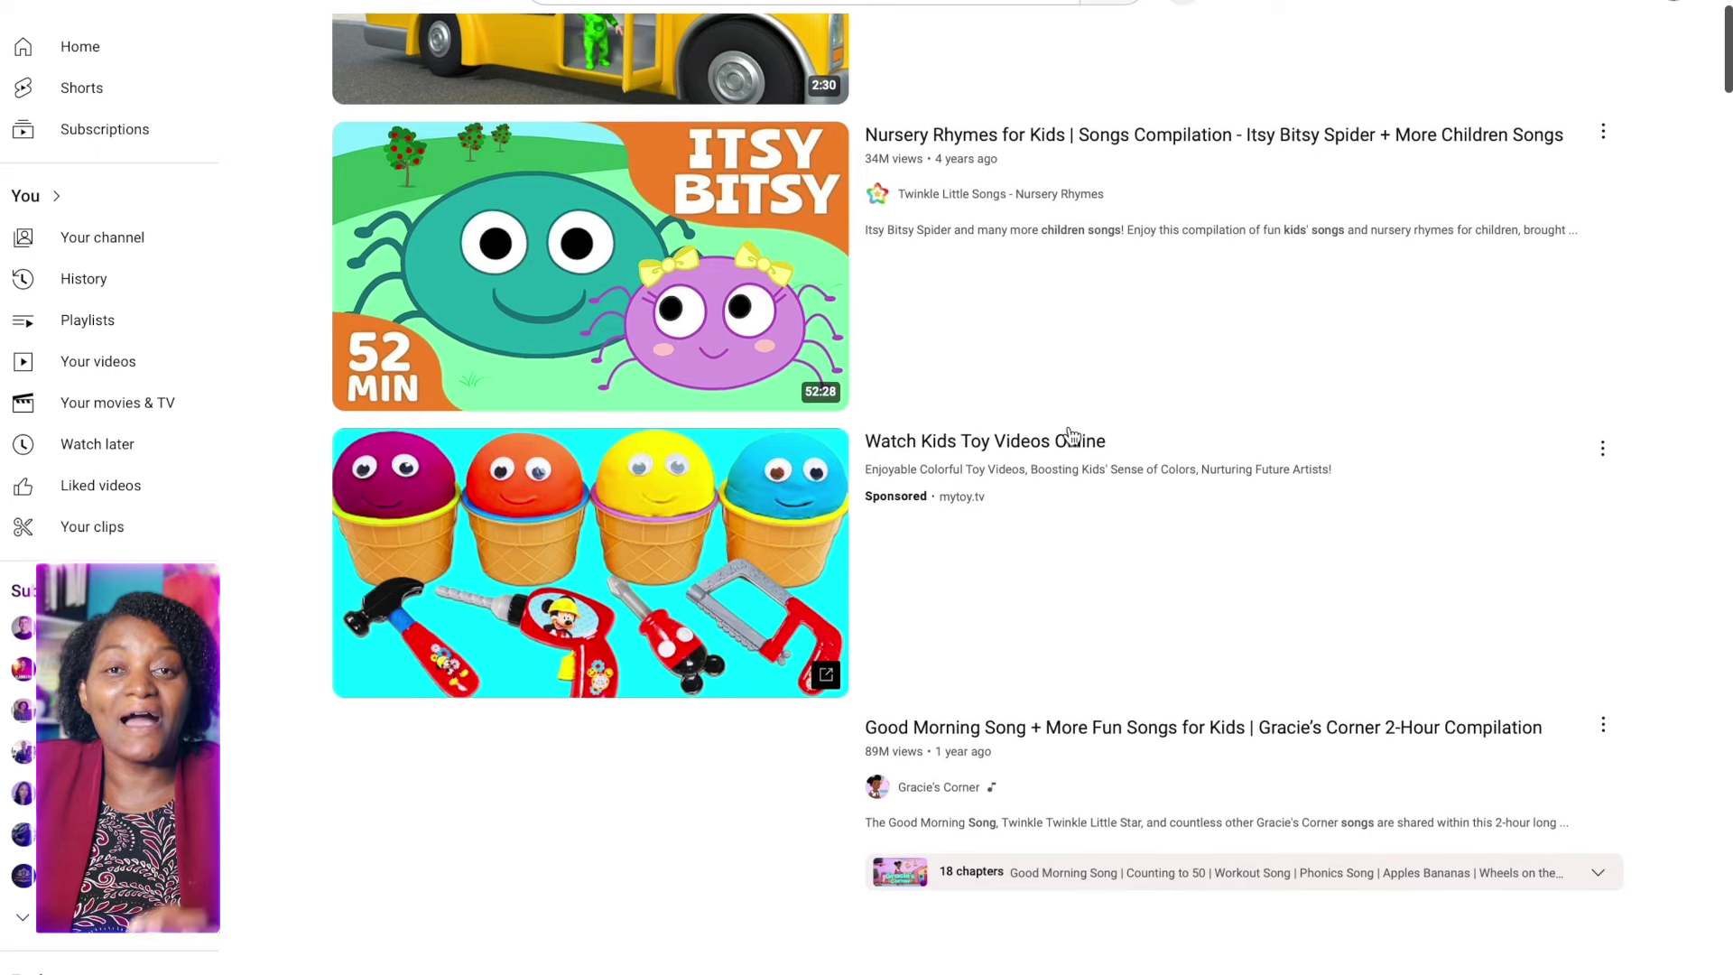
{"action": "scroll", "coordinate": [1068, 434], "scroll_direction": "down", "scroll_amount": 8}
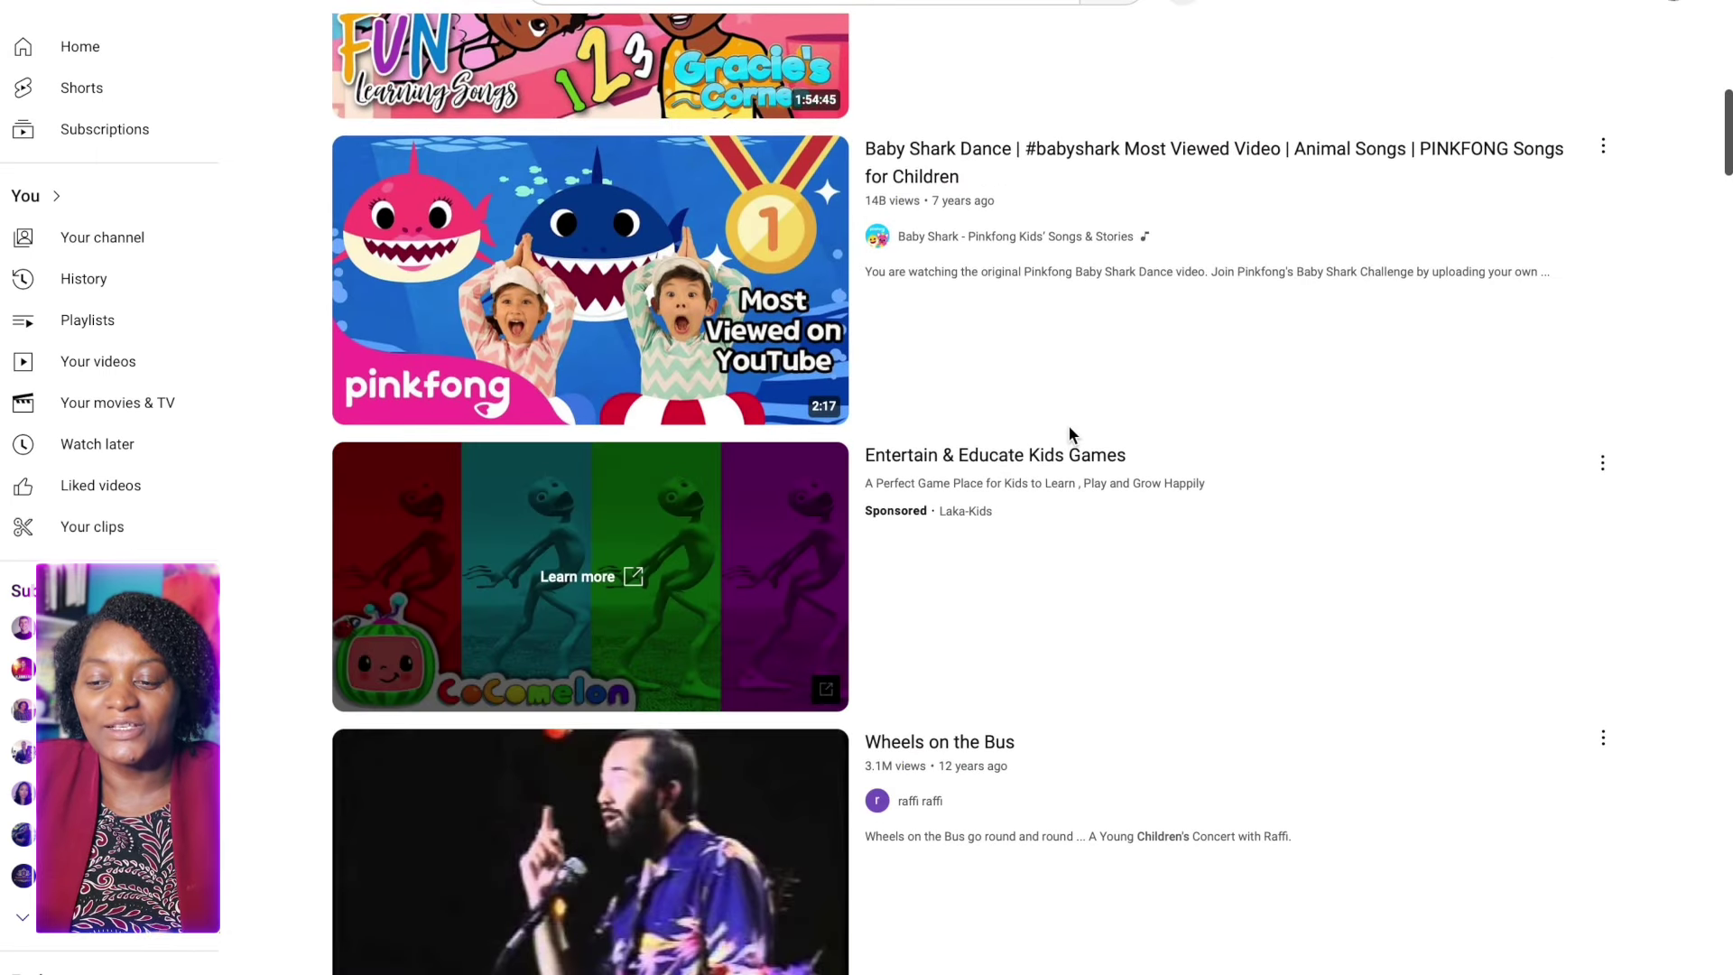
{"action": "scroll", "coordinate": [977, 641], "scroll_direction": "down", "scroll_amount": 5}
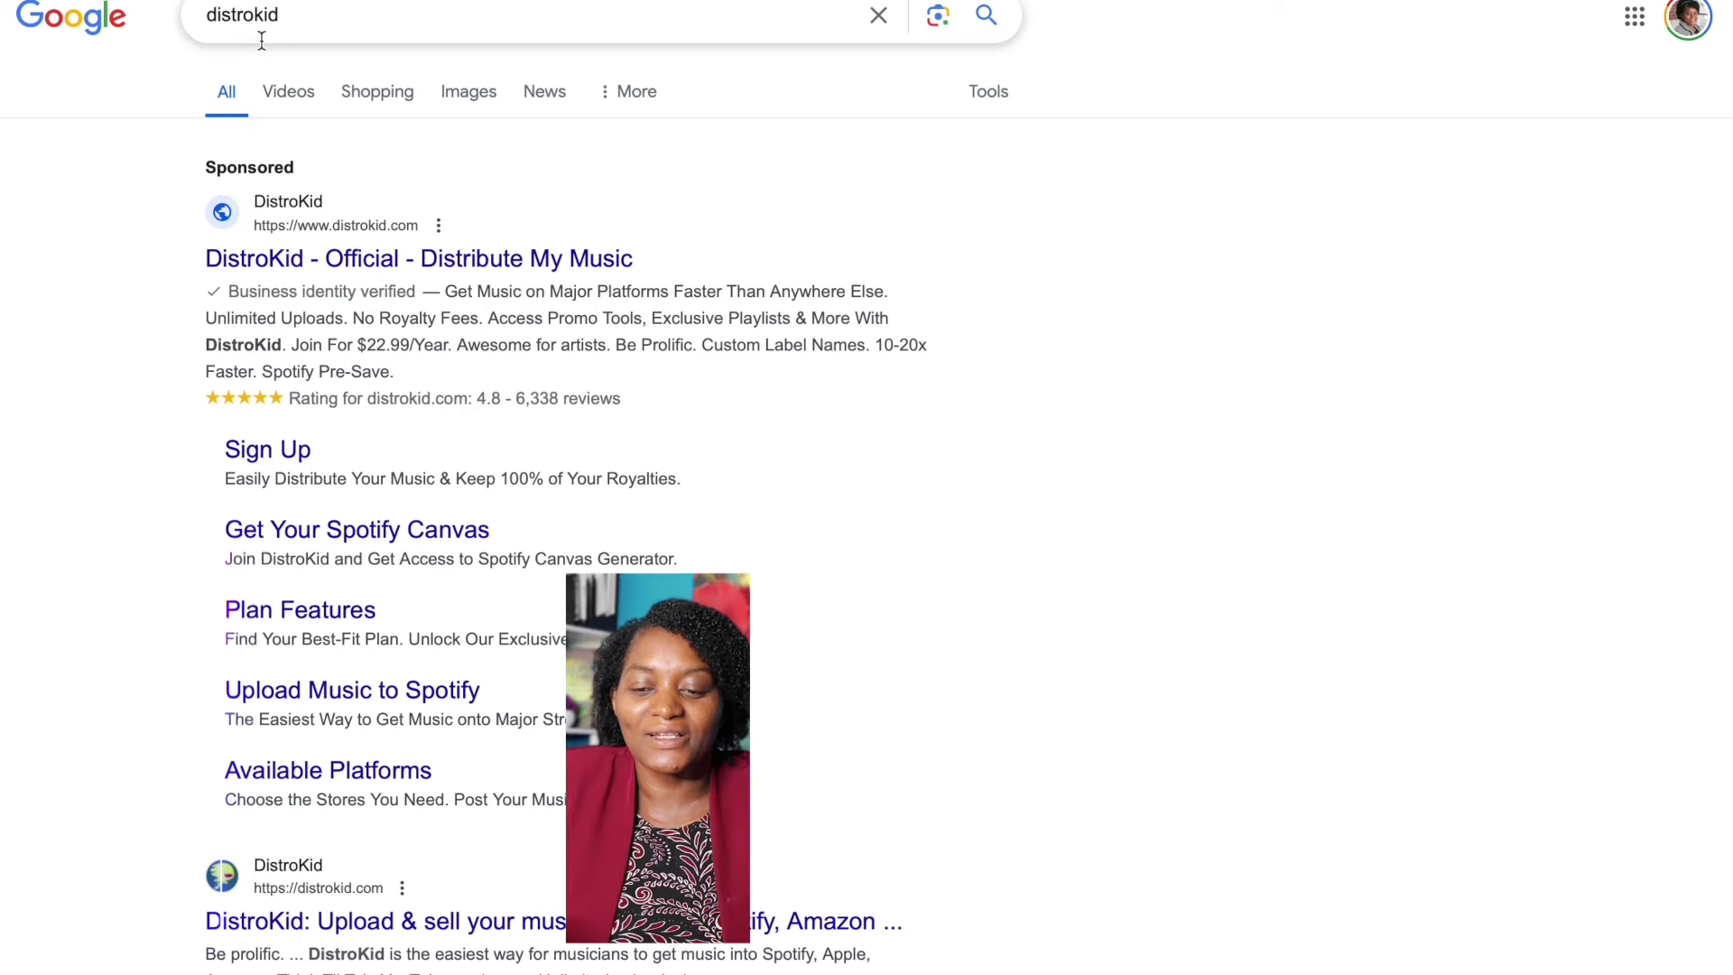
Open DistroKid's 'Upload & sell your music' result to reach the musician sign-up form
{"action": "scroll", "coordinate": [325, 782], "scroll_direction": "down", "scroll_amount": 2}
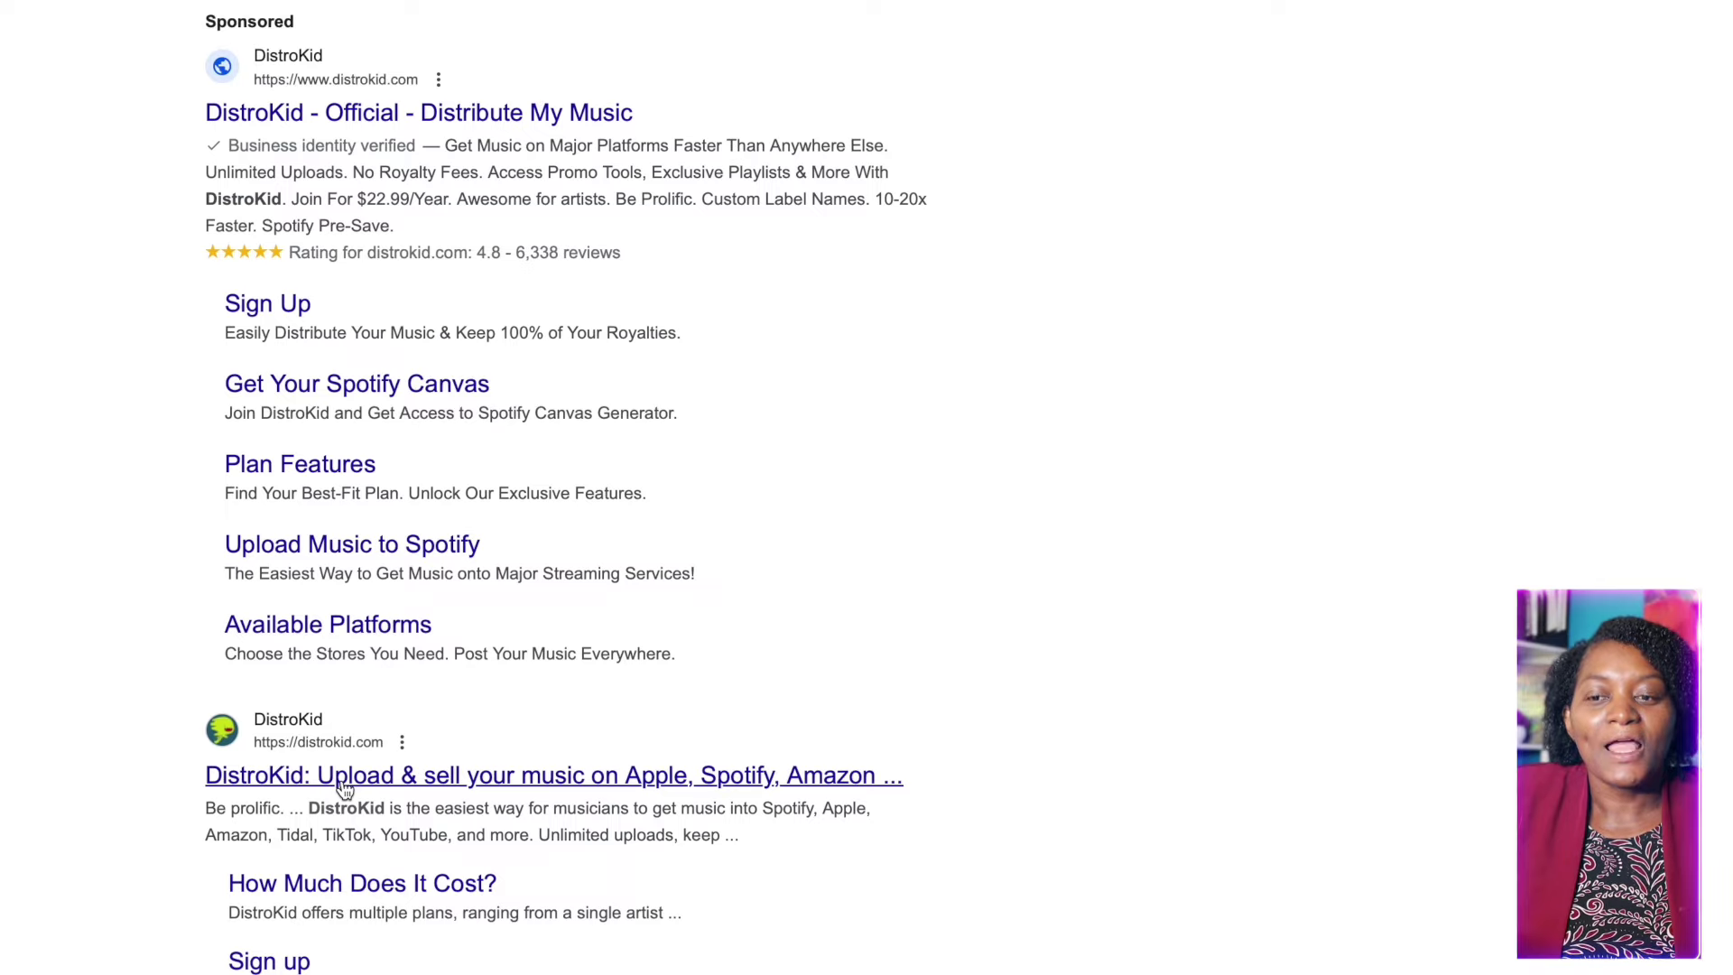
{"action": "left_click", "coordinate": [345, 785]}
{"action": "scroll", "coordinate": [832, 564], "scroll_direction": "down", "scroll_amount": 1}
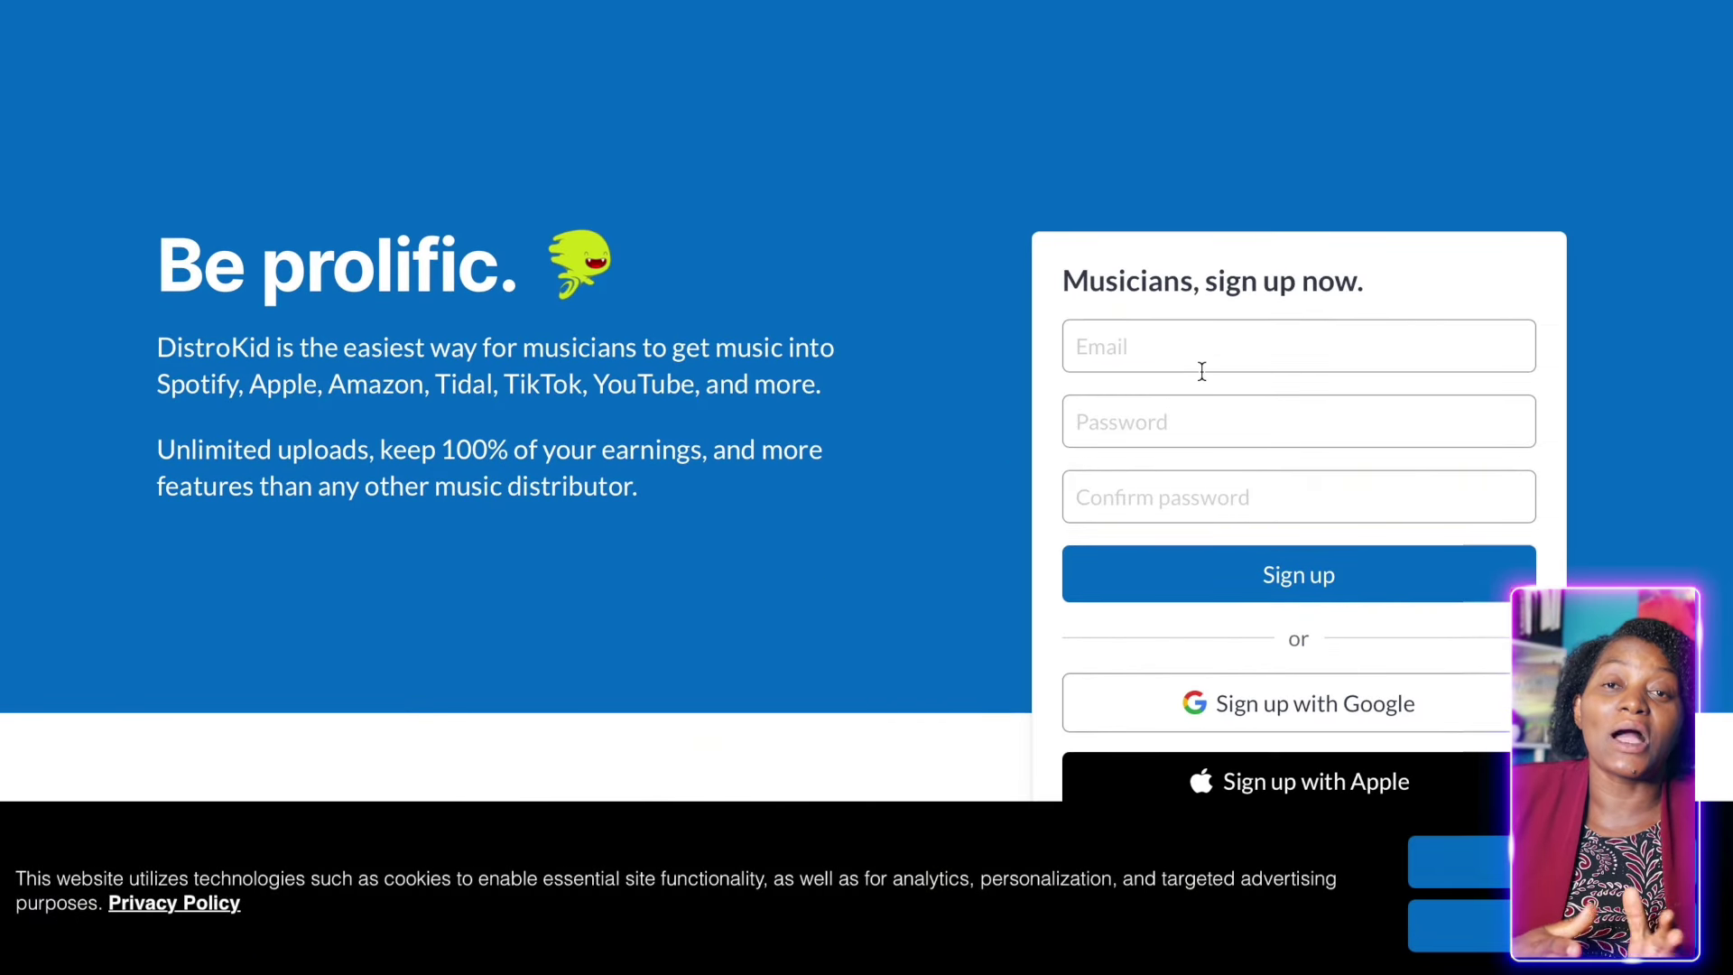
{"action": "scroll", "coordinate": [1201, 371], "scroll_direction": "up", "scroll_amount": 1}
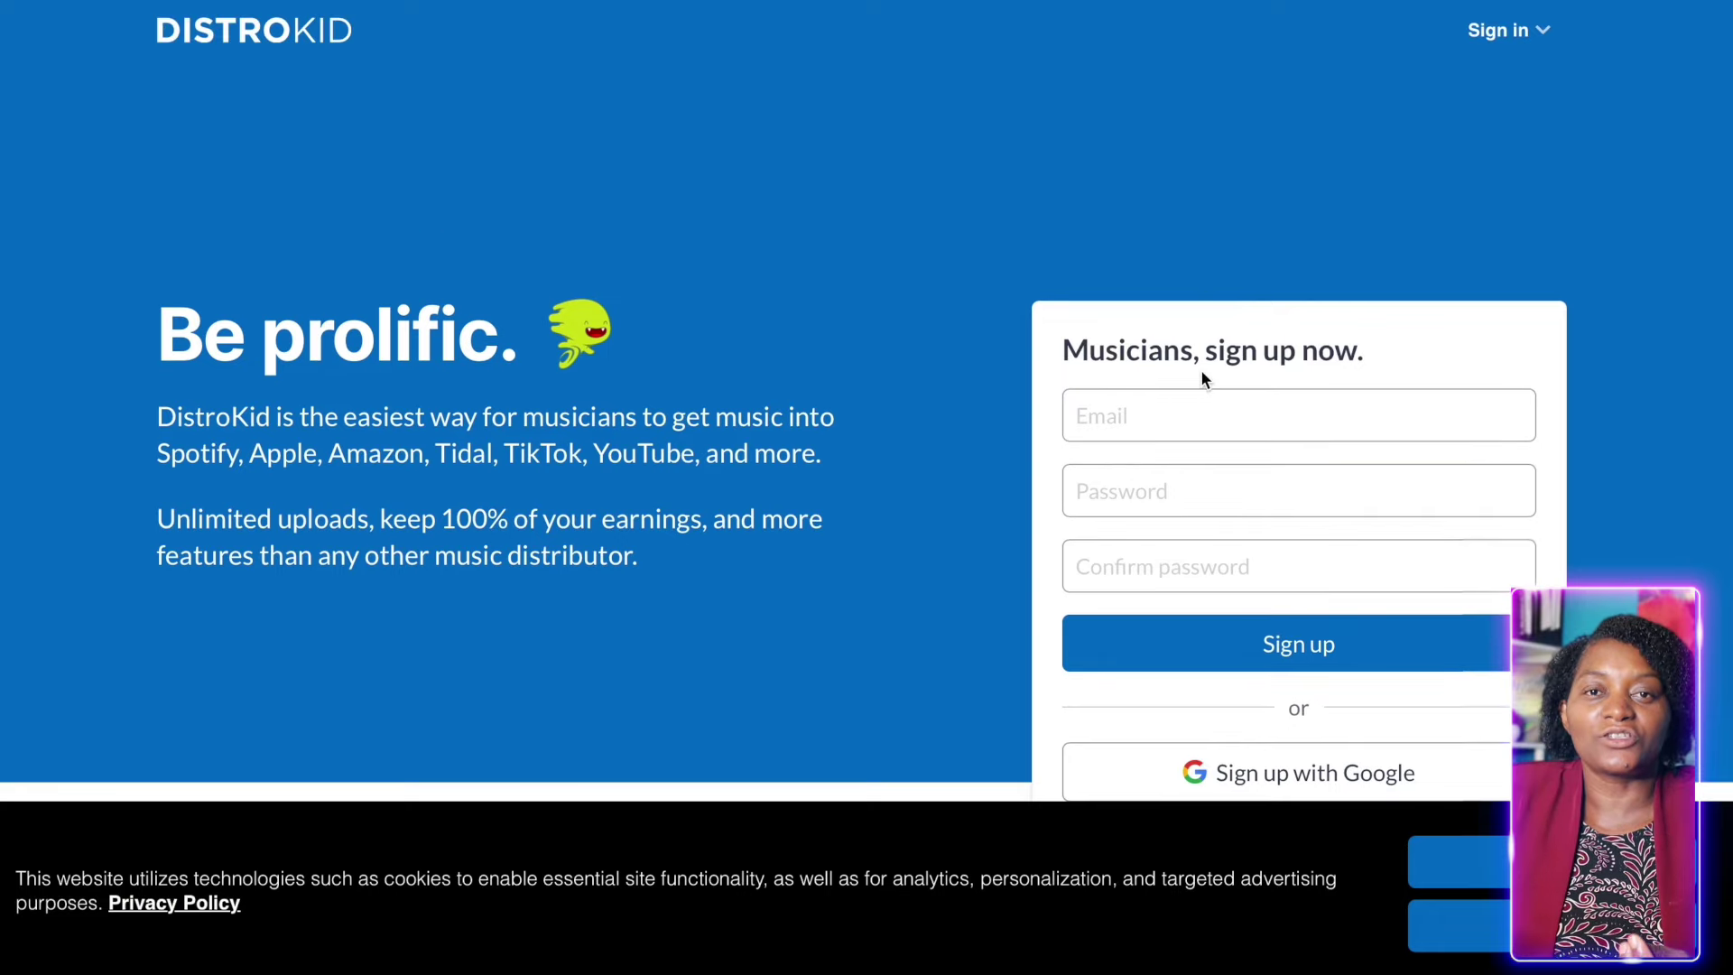